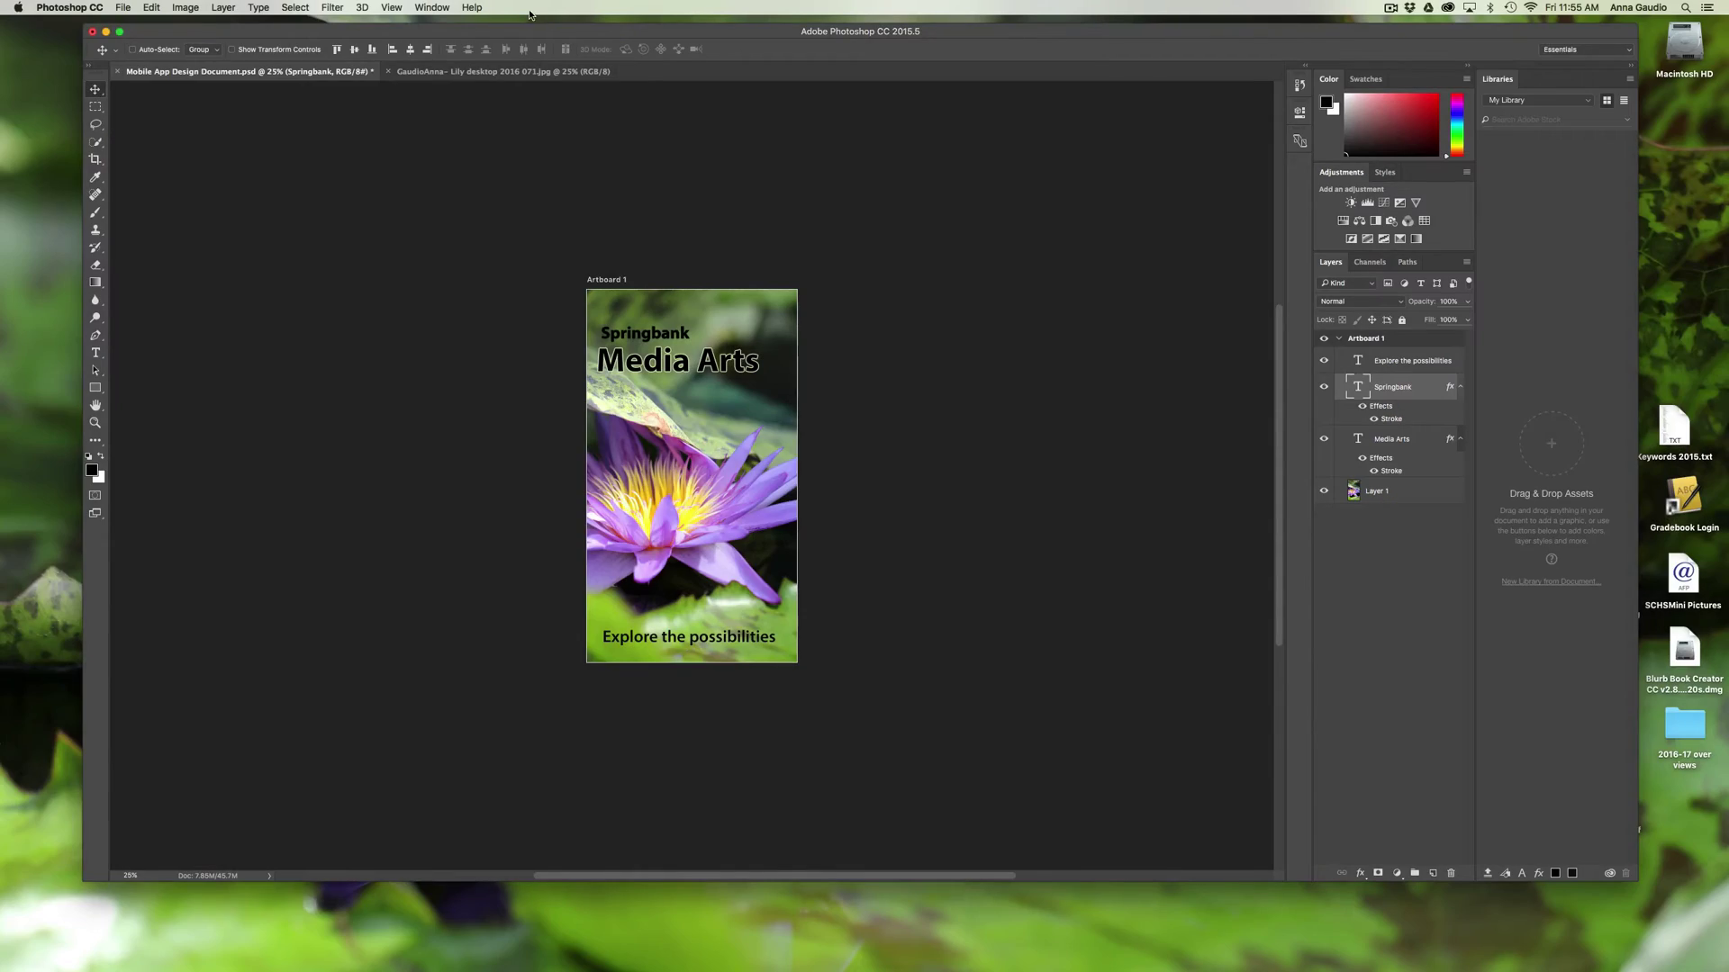
Show the Timeline and create a frame animation from the artboard
click(440, 9)
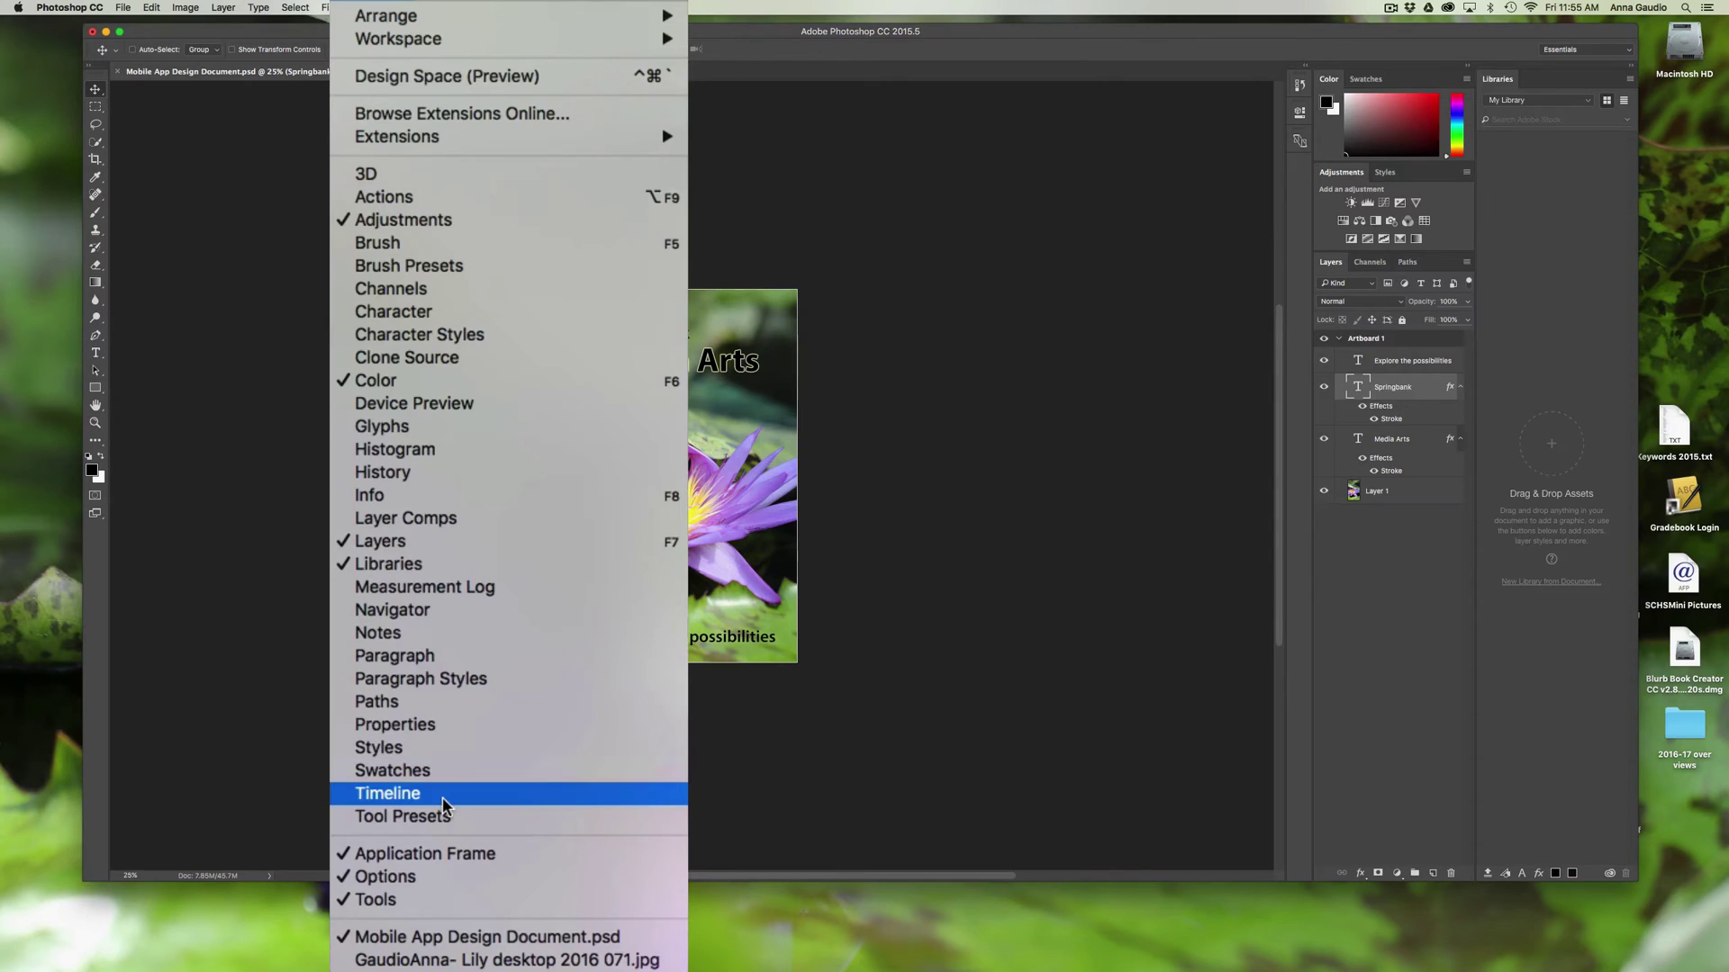
click(442, 804)
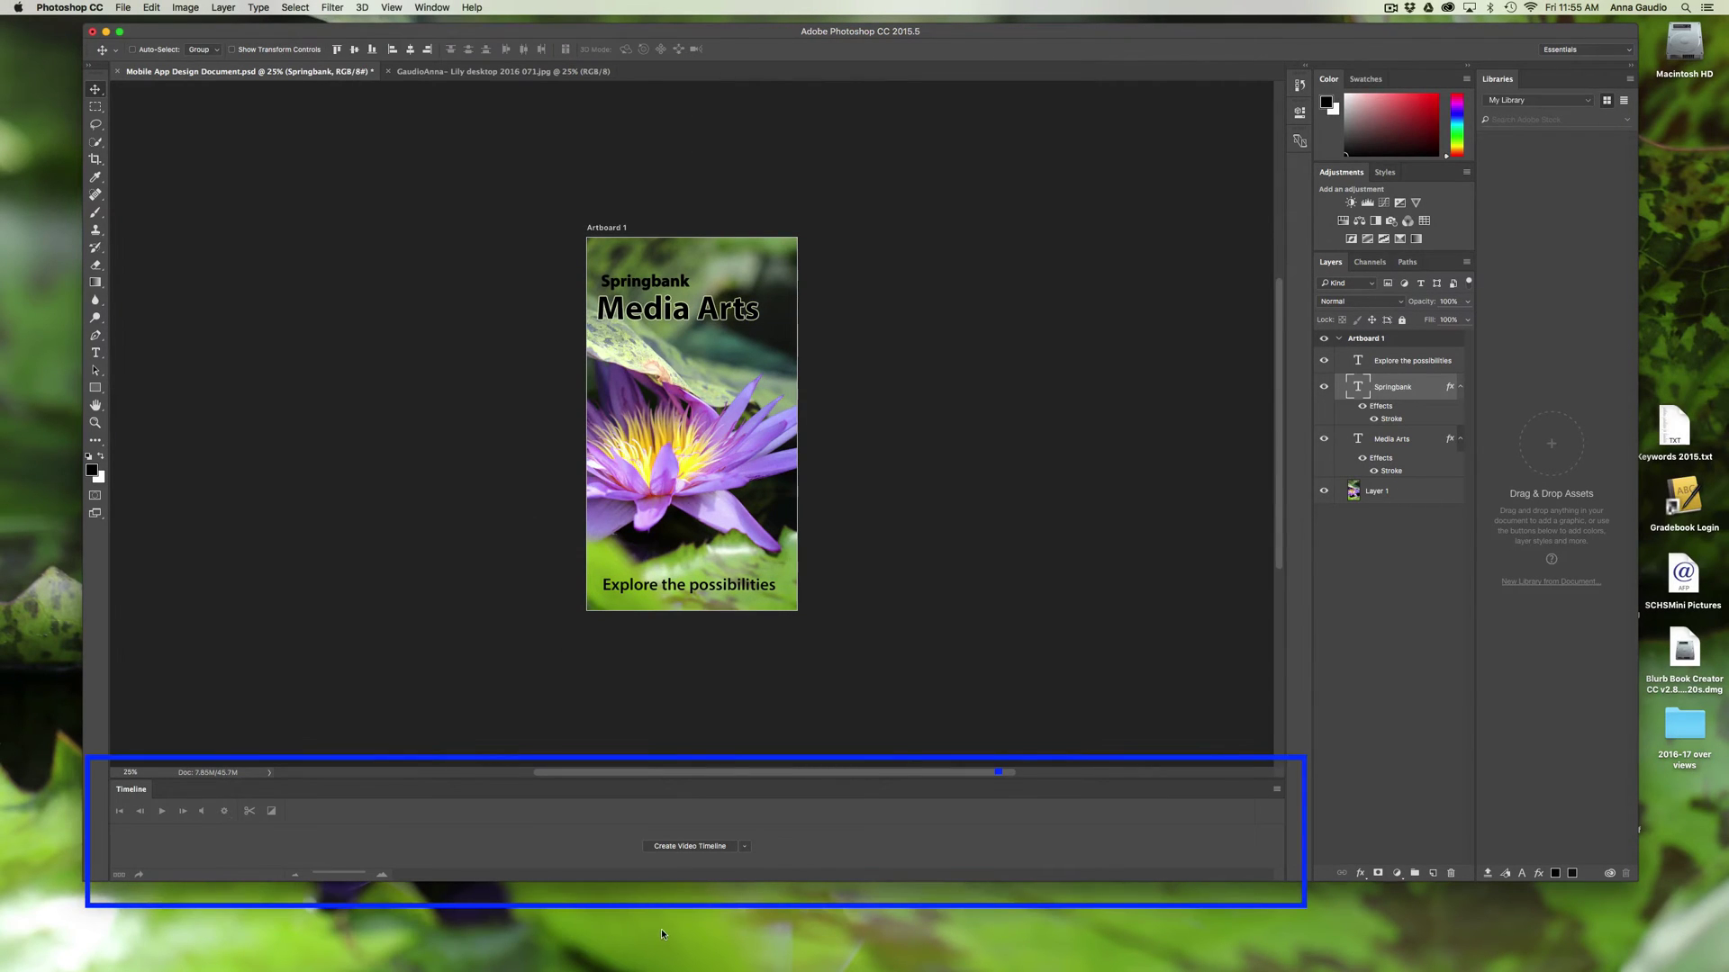
click(744, 847)
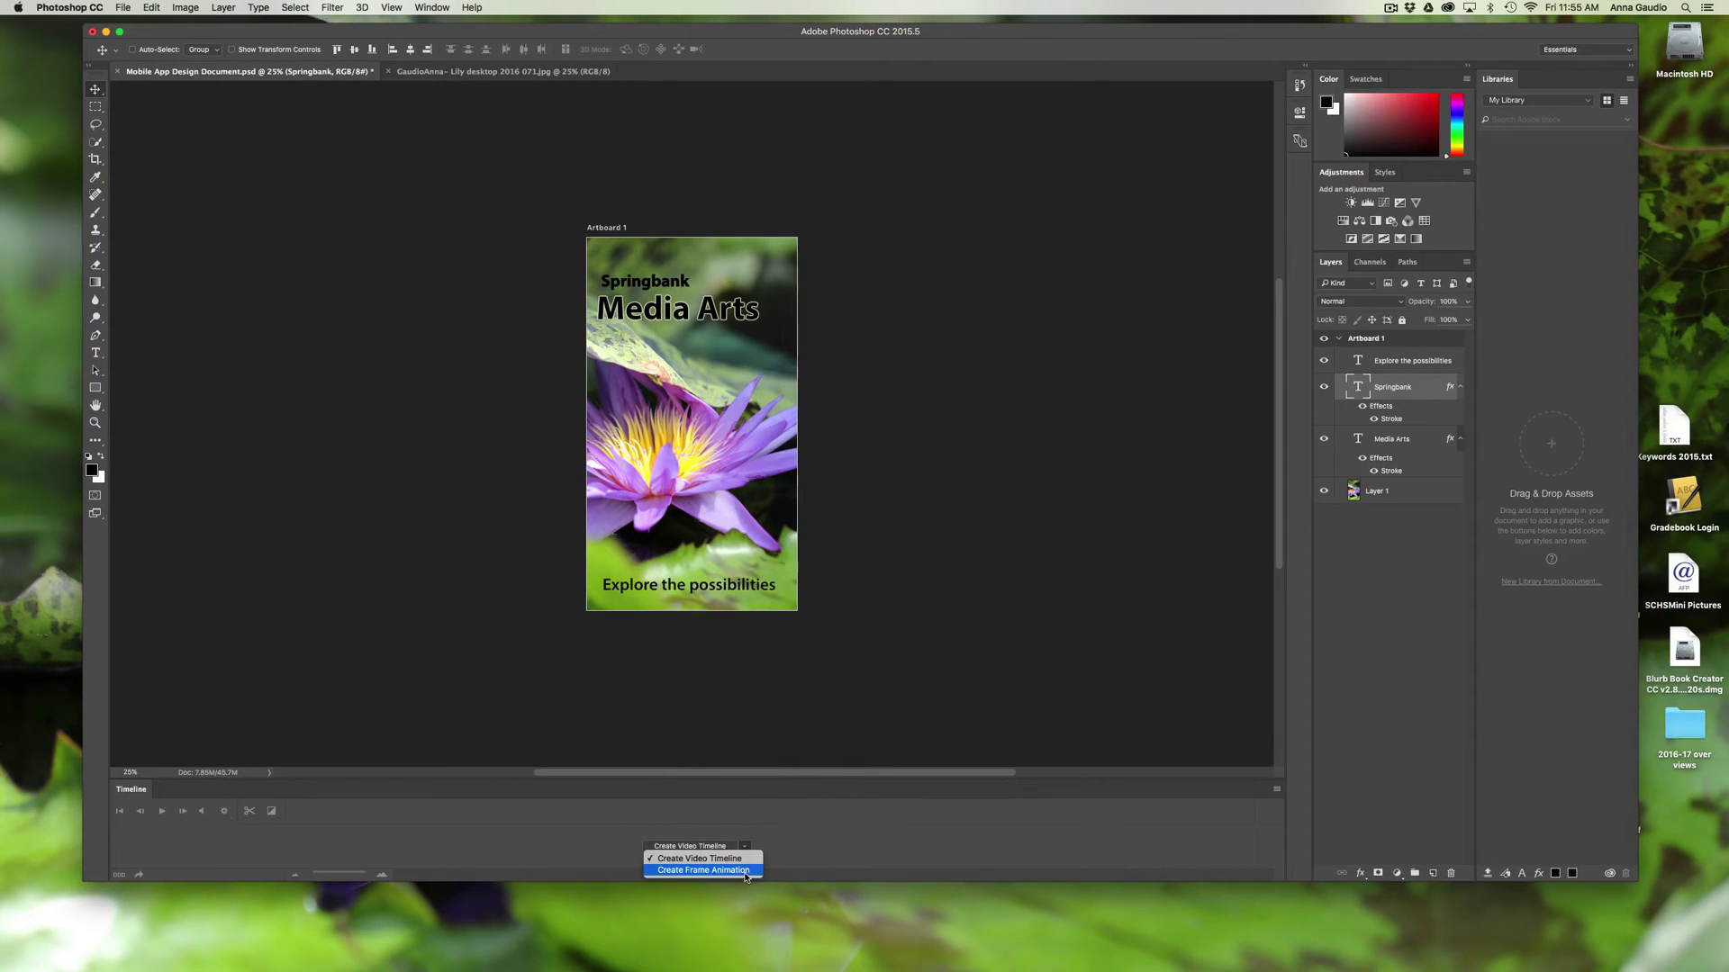
click(745, 870)
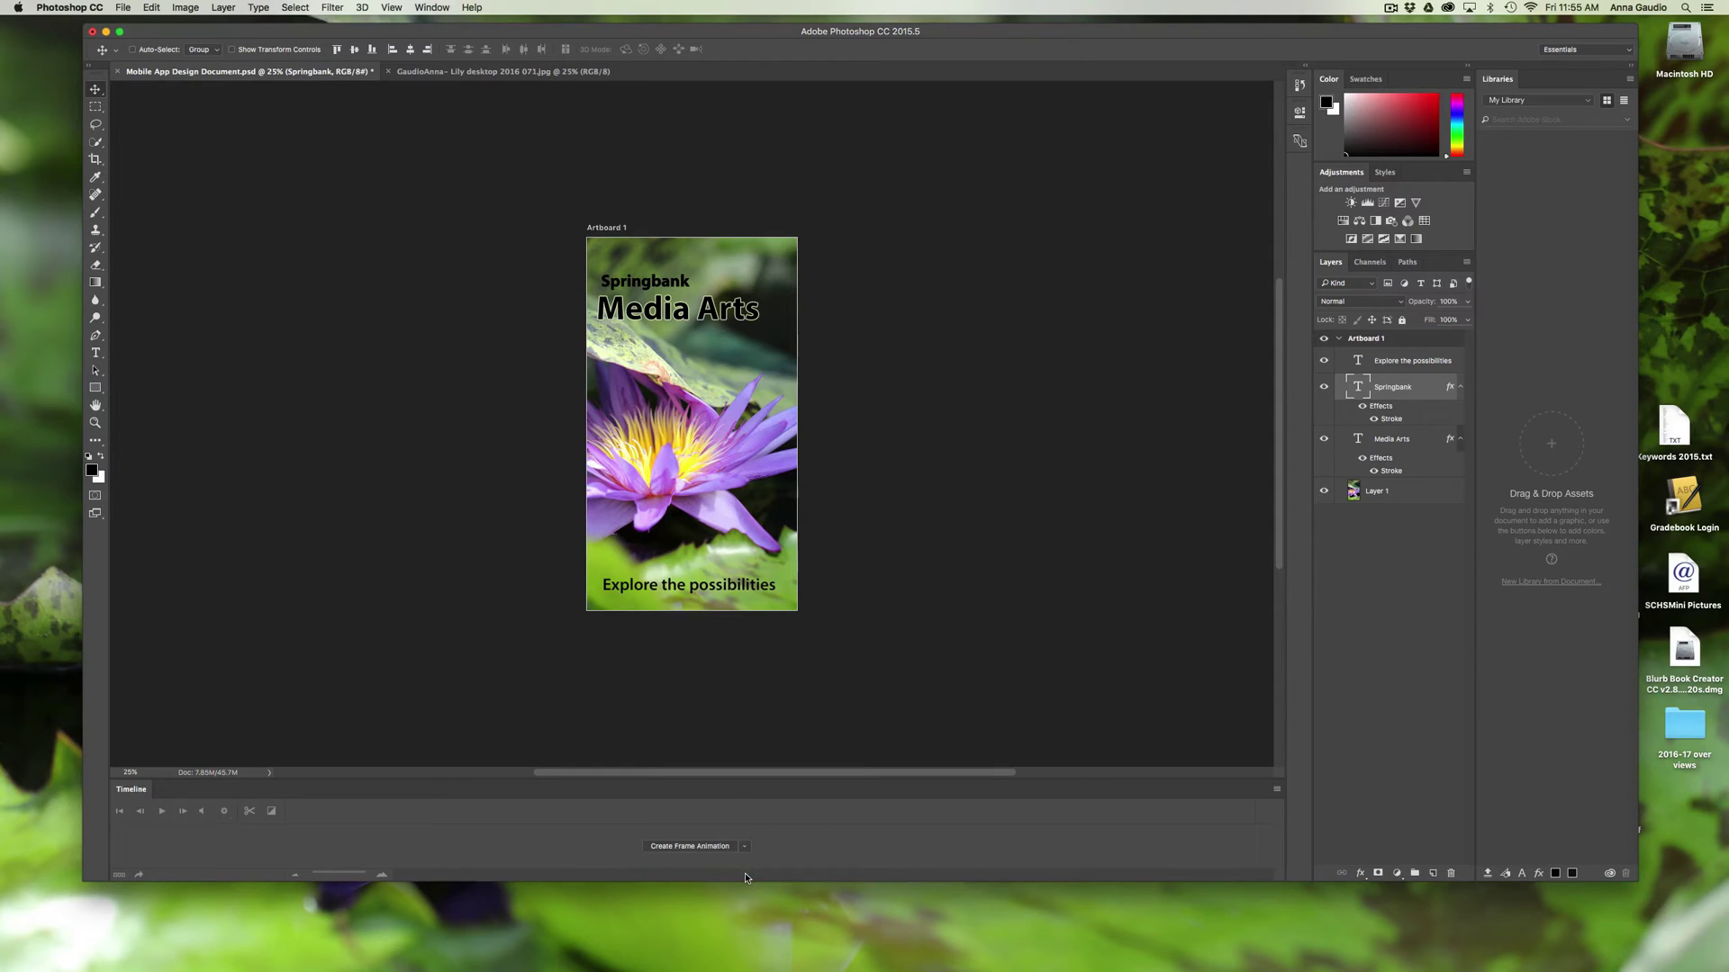
click(705, 848)
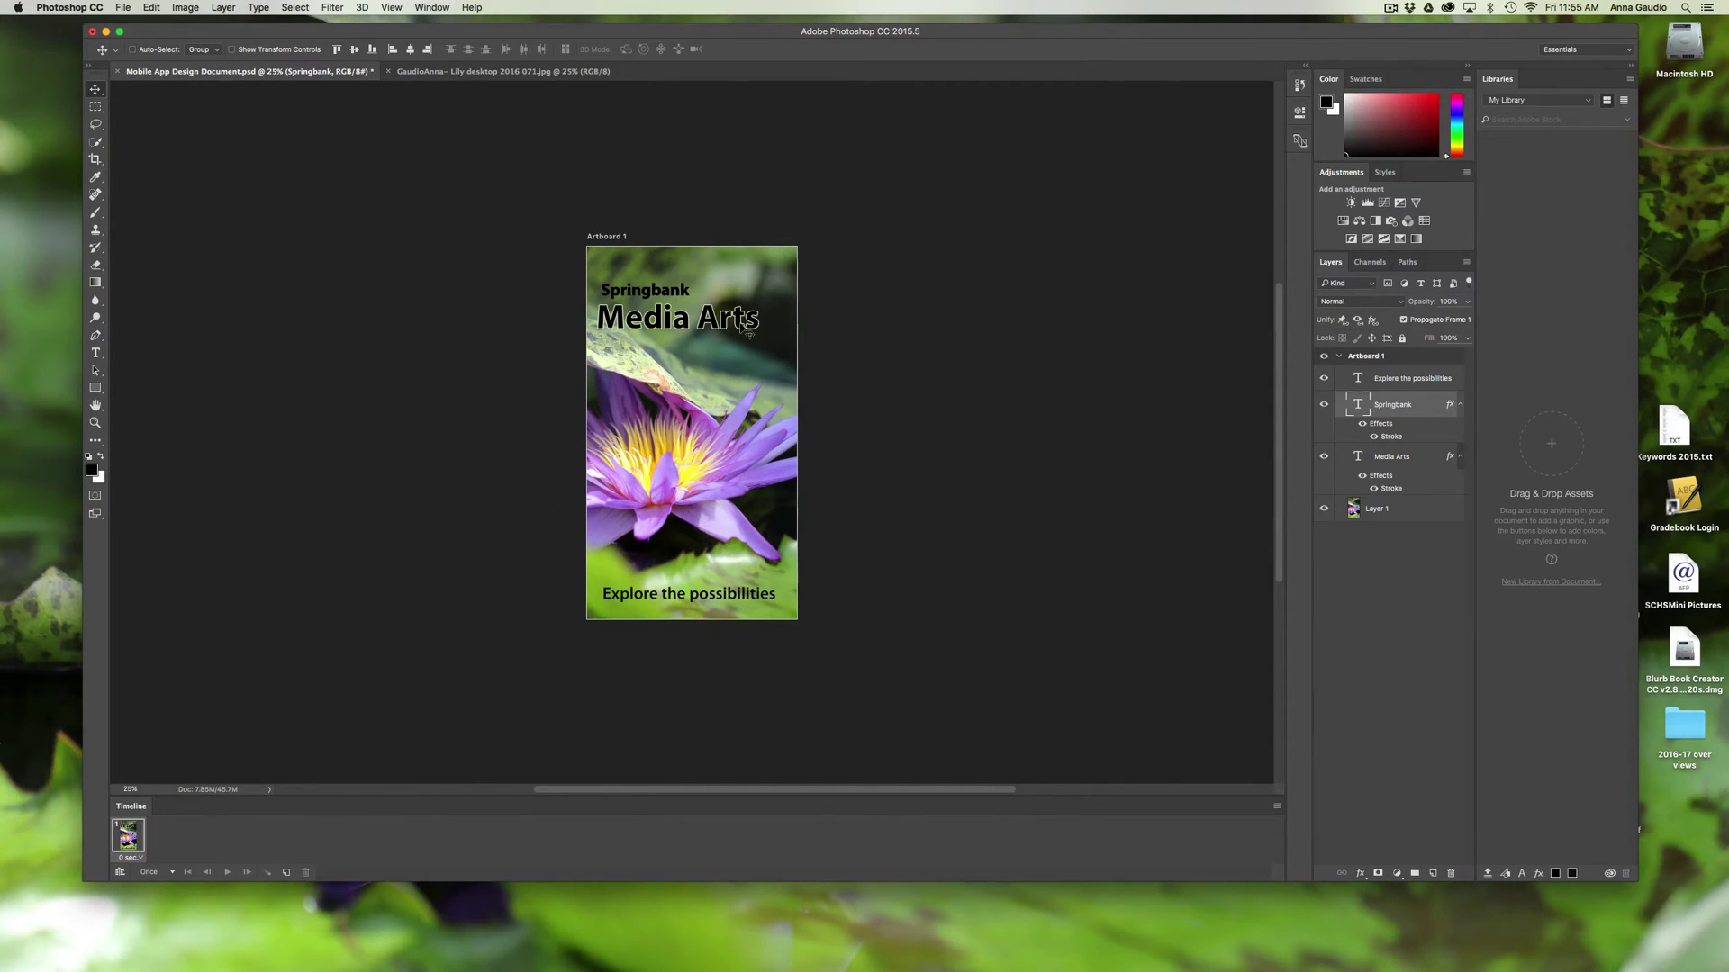
Hide the Explore the possibilities, Springbank and Media Arts text layers in the first frame
click(1323, 378)
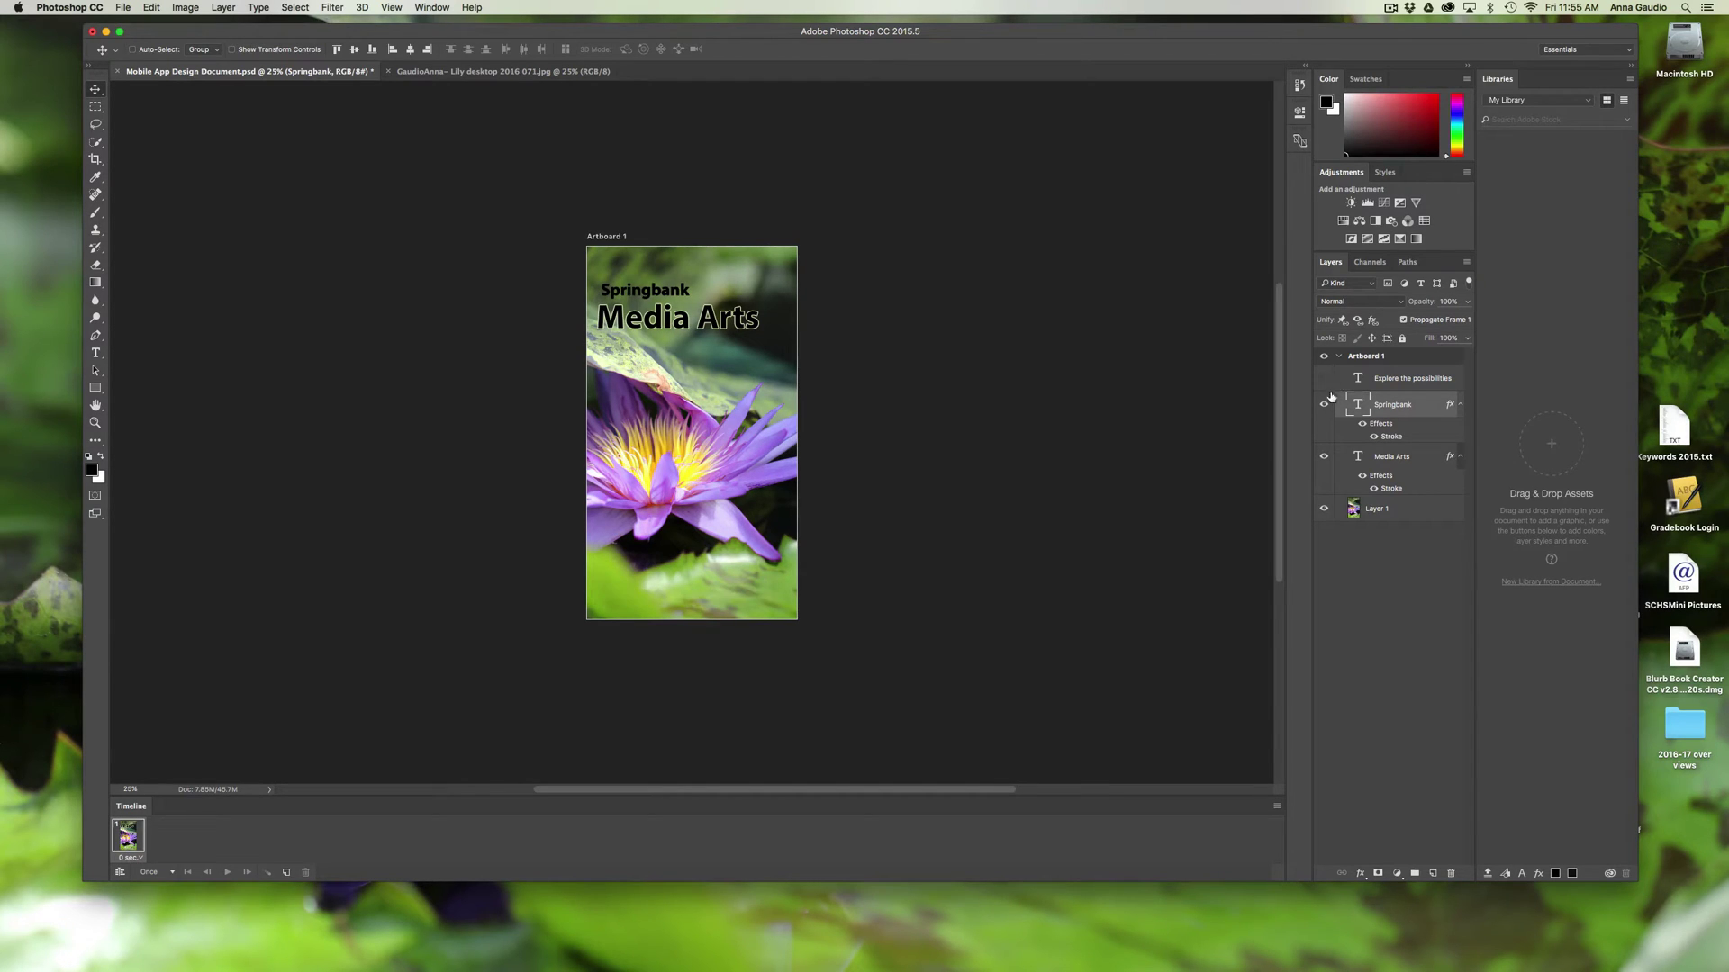
click(1324, 413)
click(1324, 457)
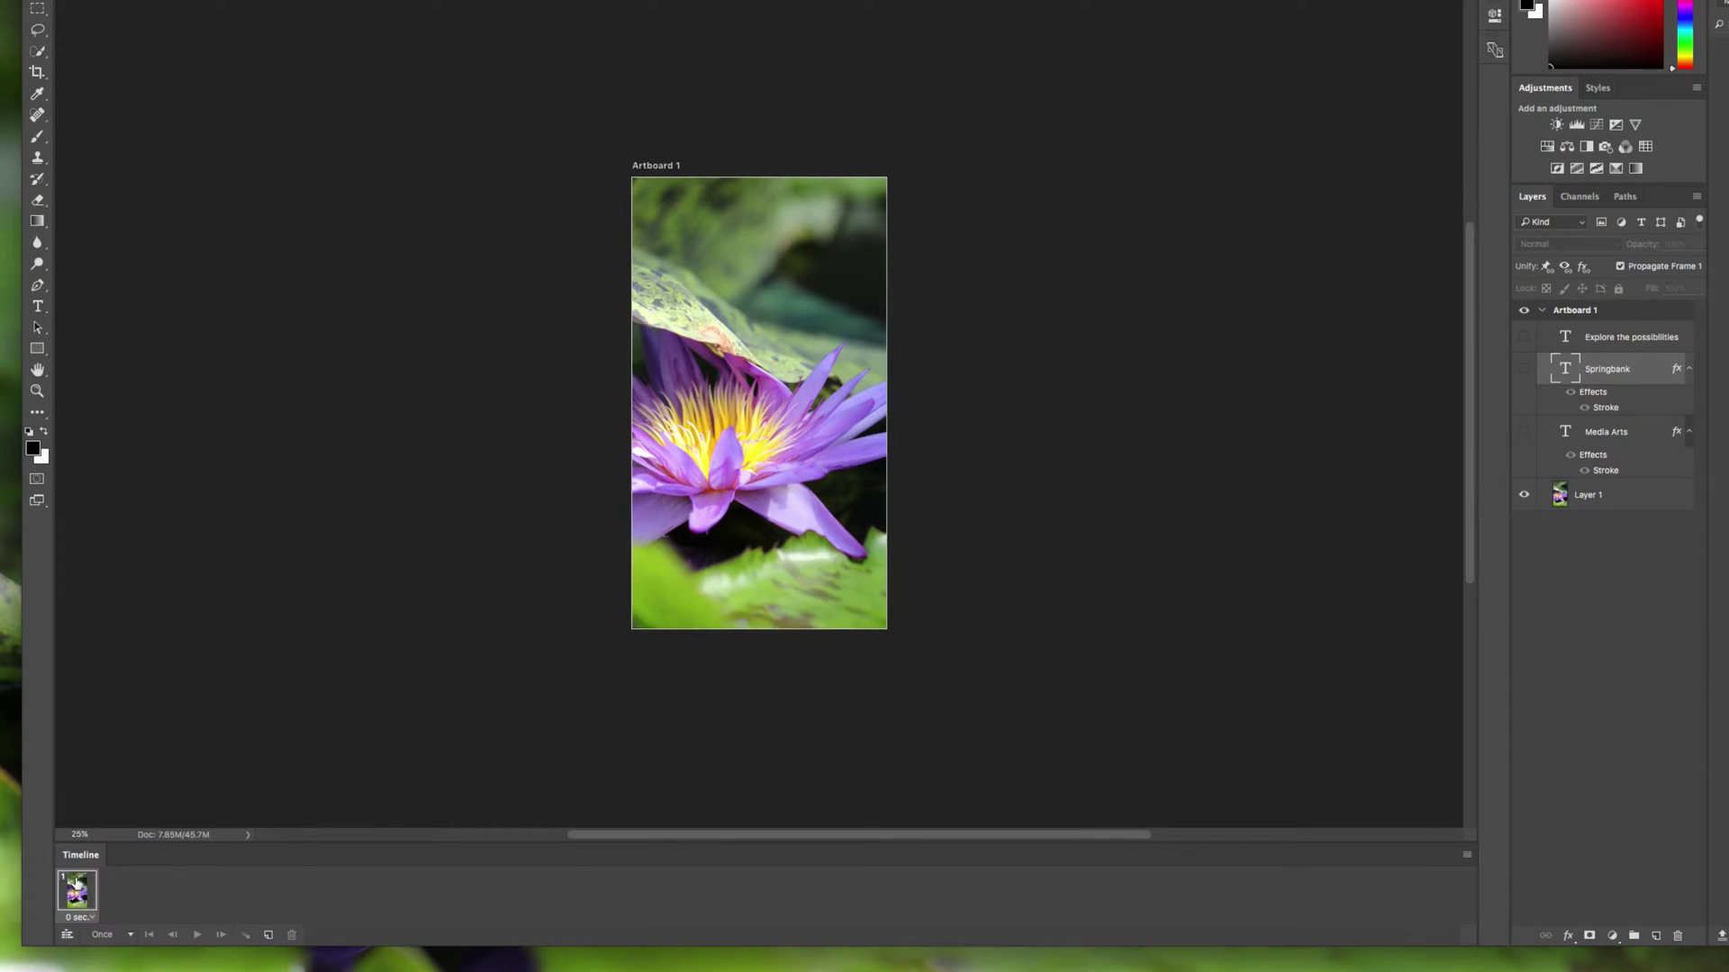
Add a second frame with the Springbank text shown and tween it with the previous frame, adding 5 frames for all layers
click(269, 937)
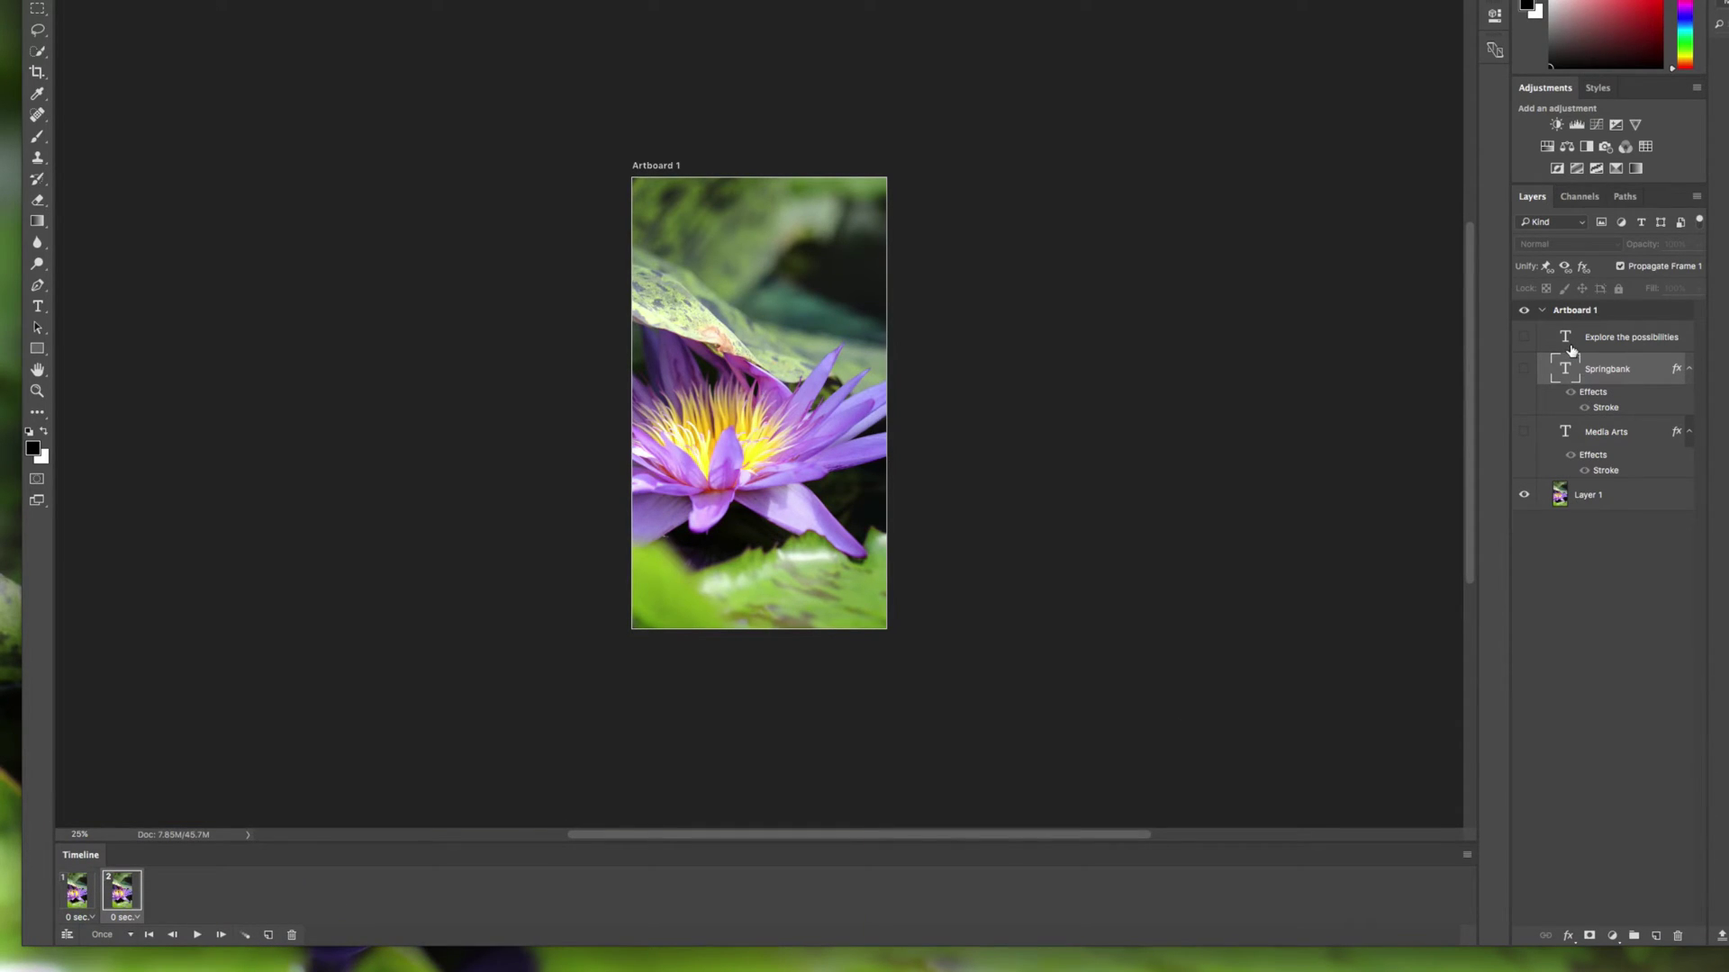
click(1523, 371)
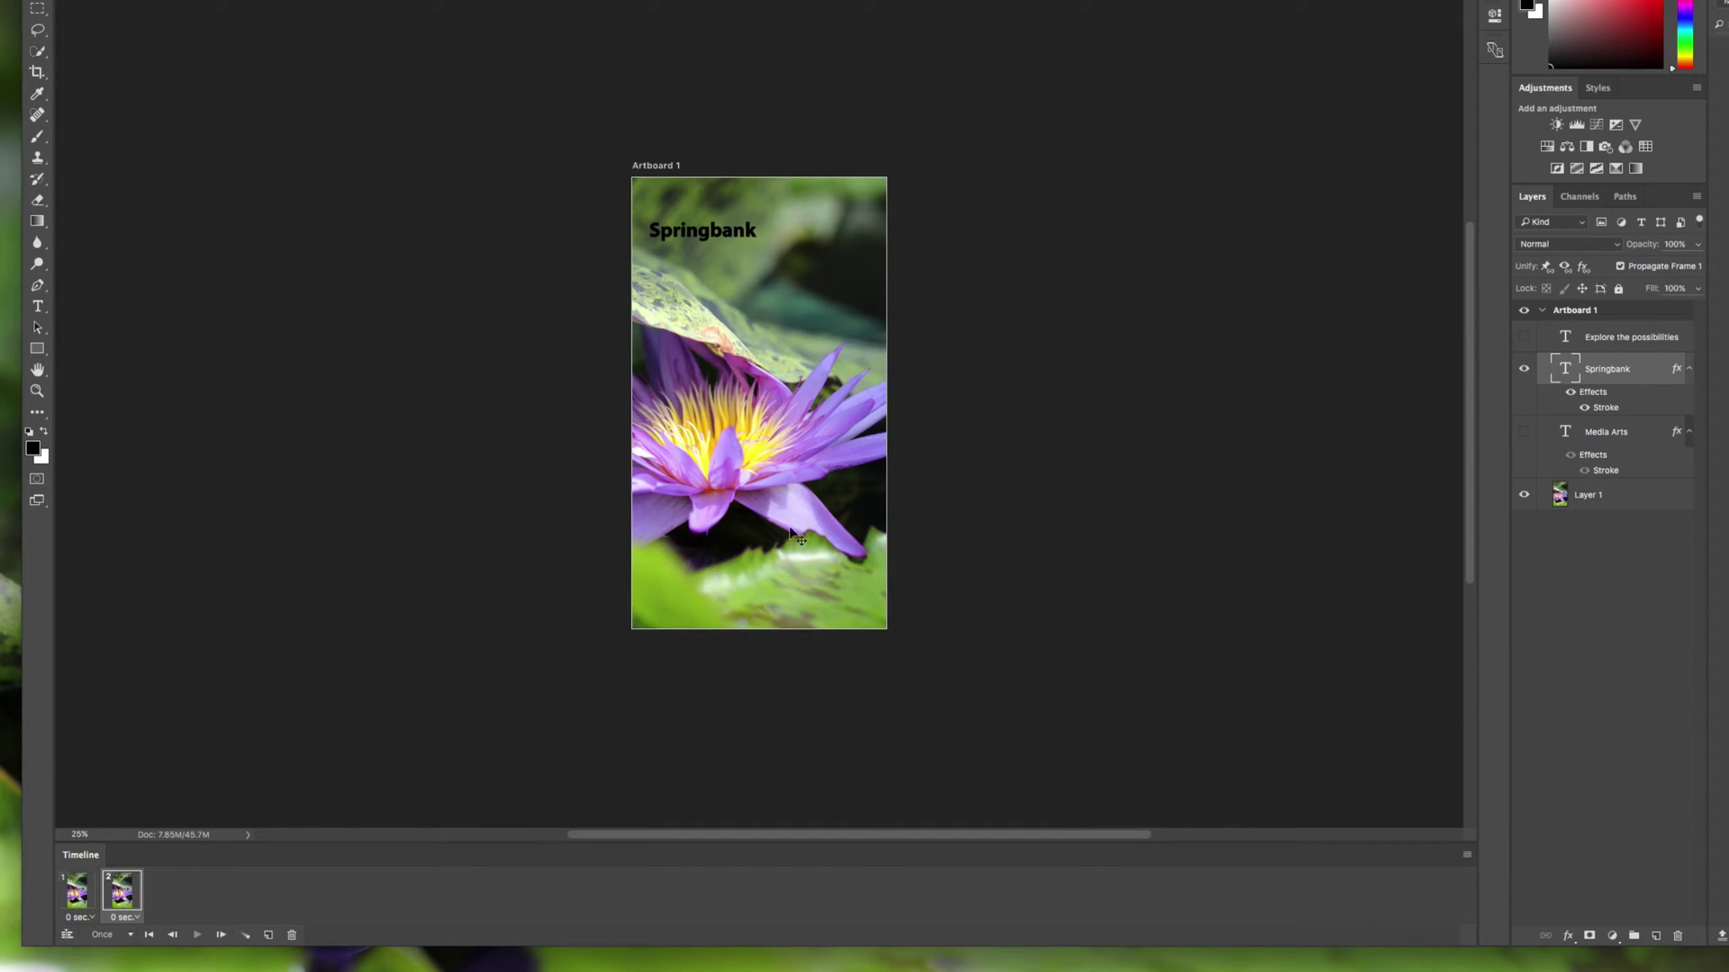
click(75, 892)
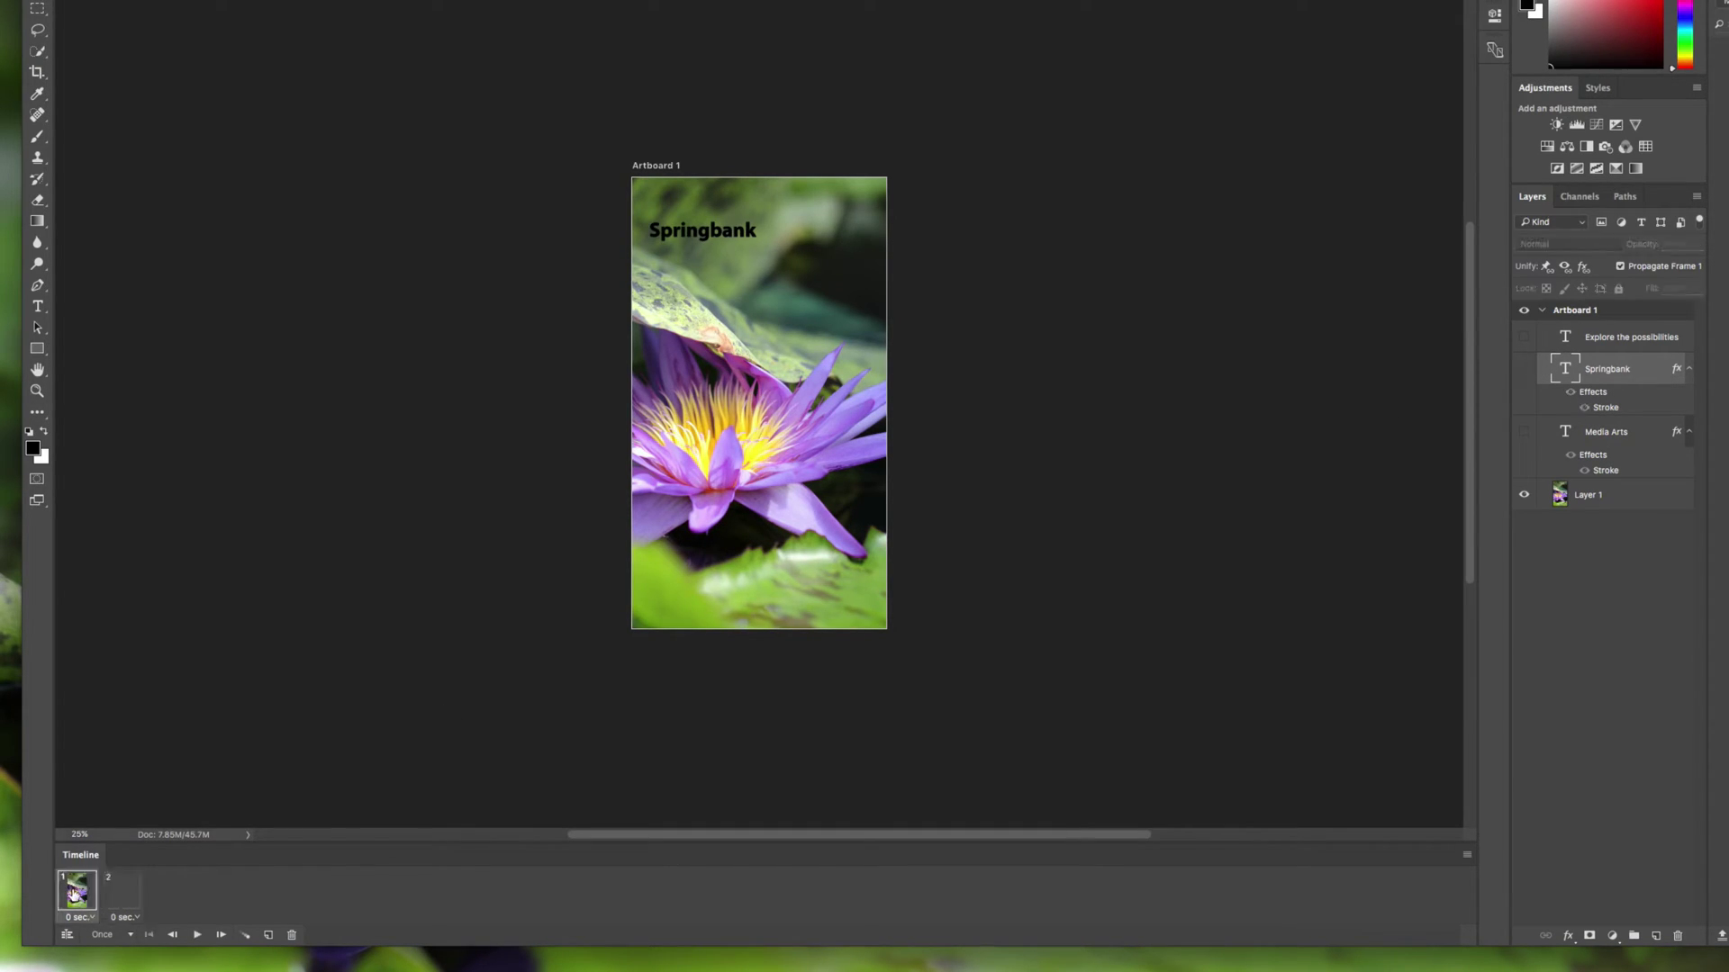
click(123, 891)
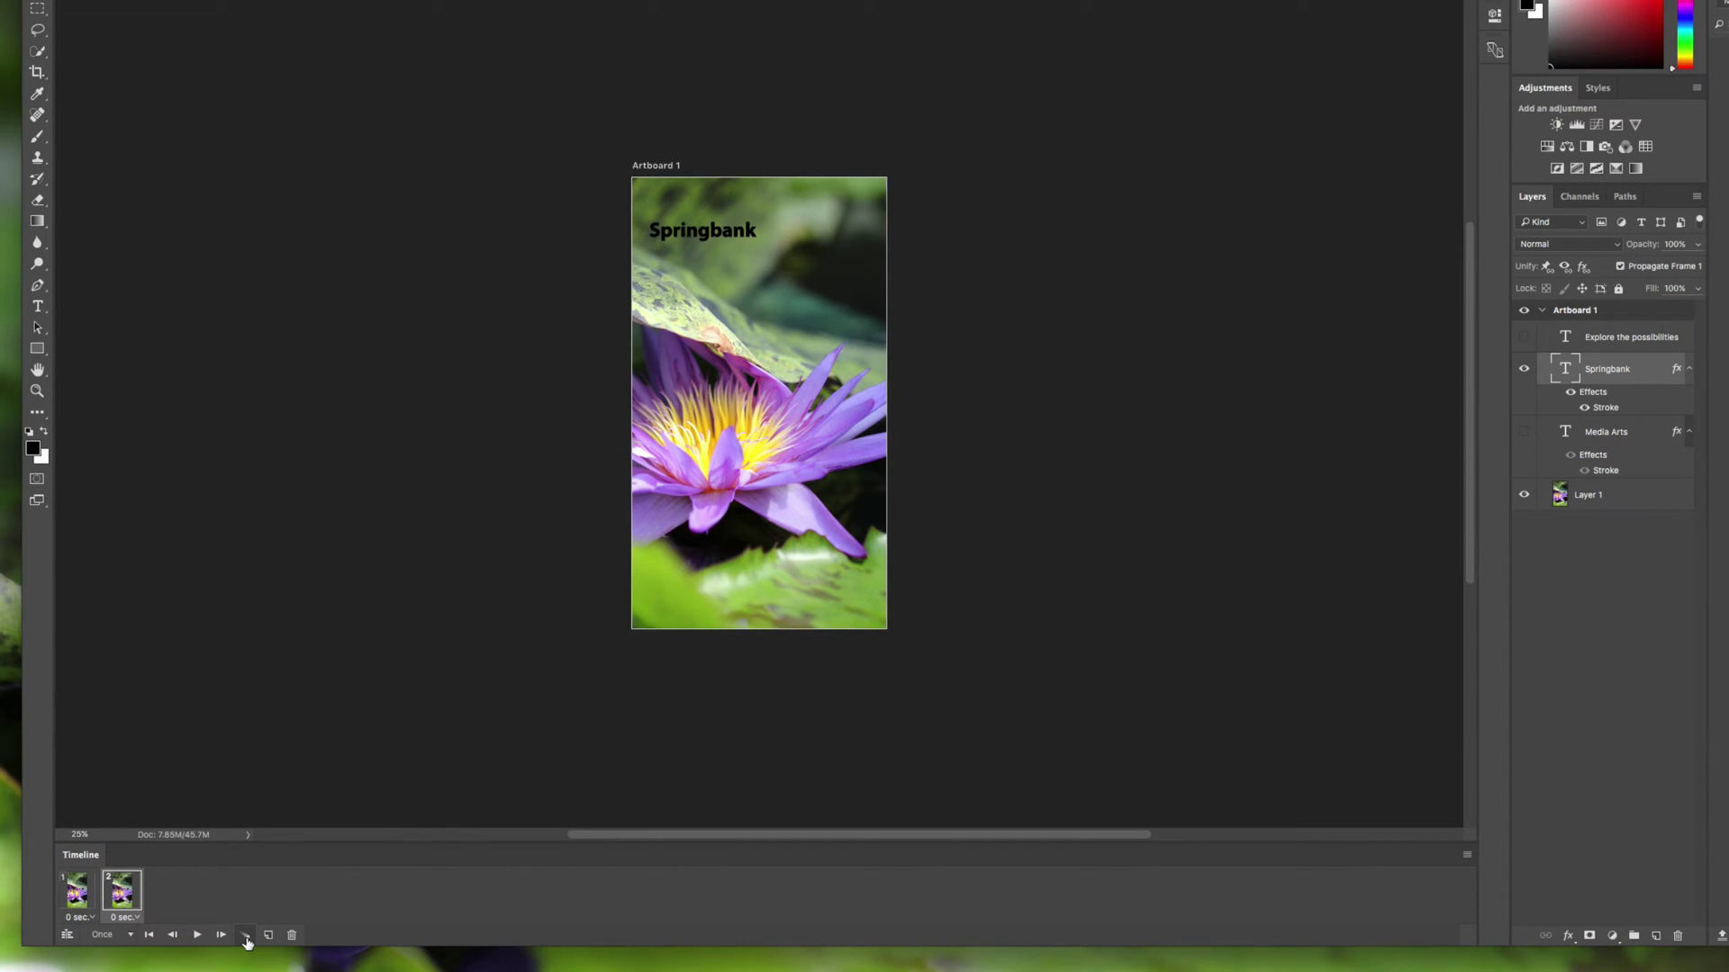
click(246, 938)
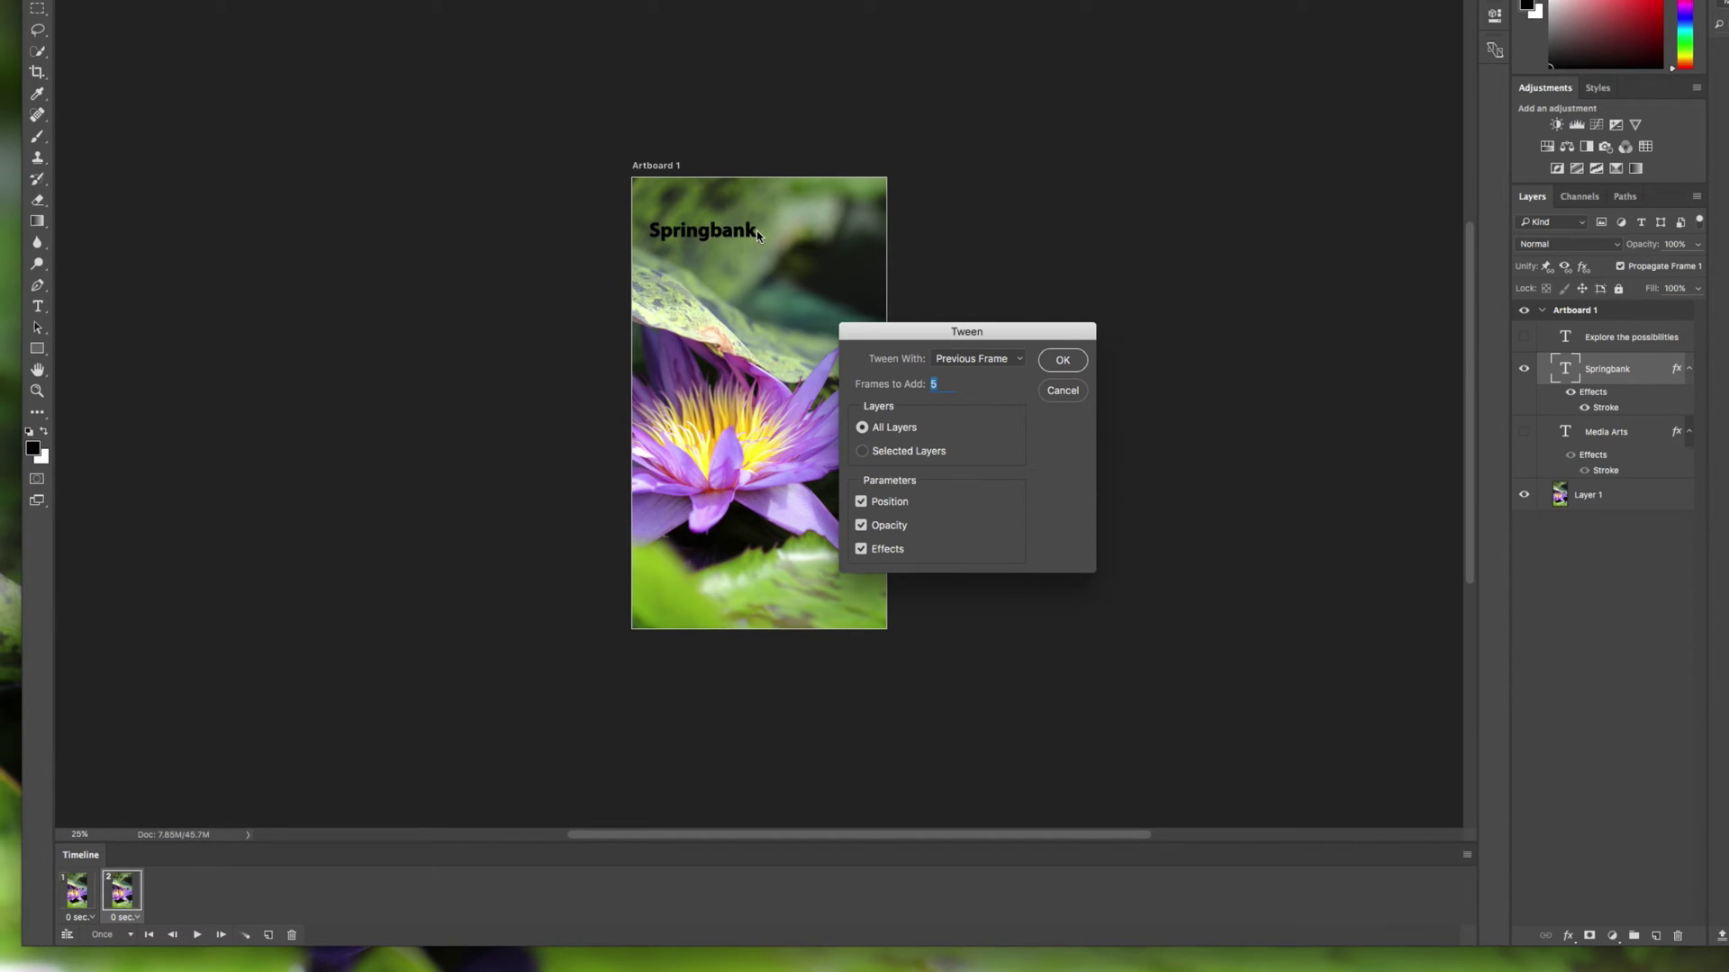
click(1063, 360)
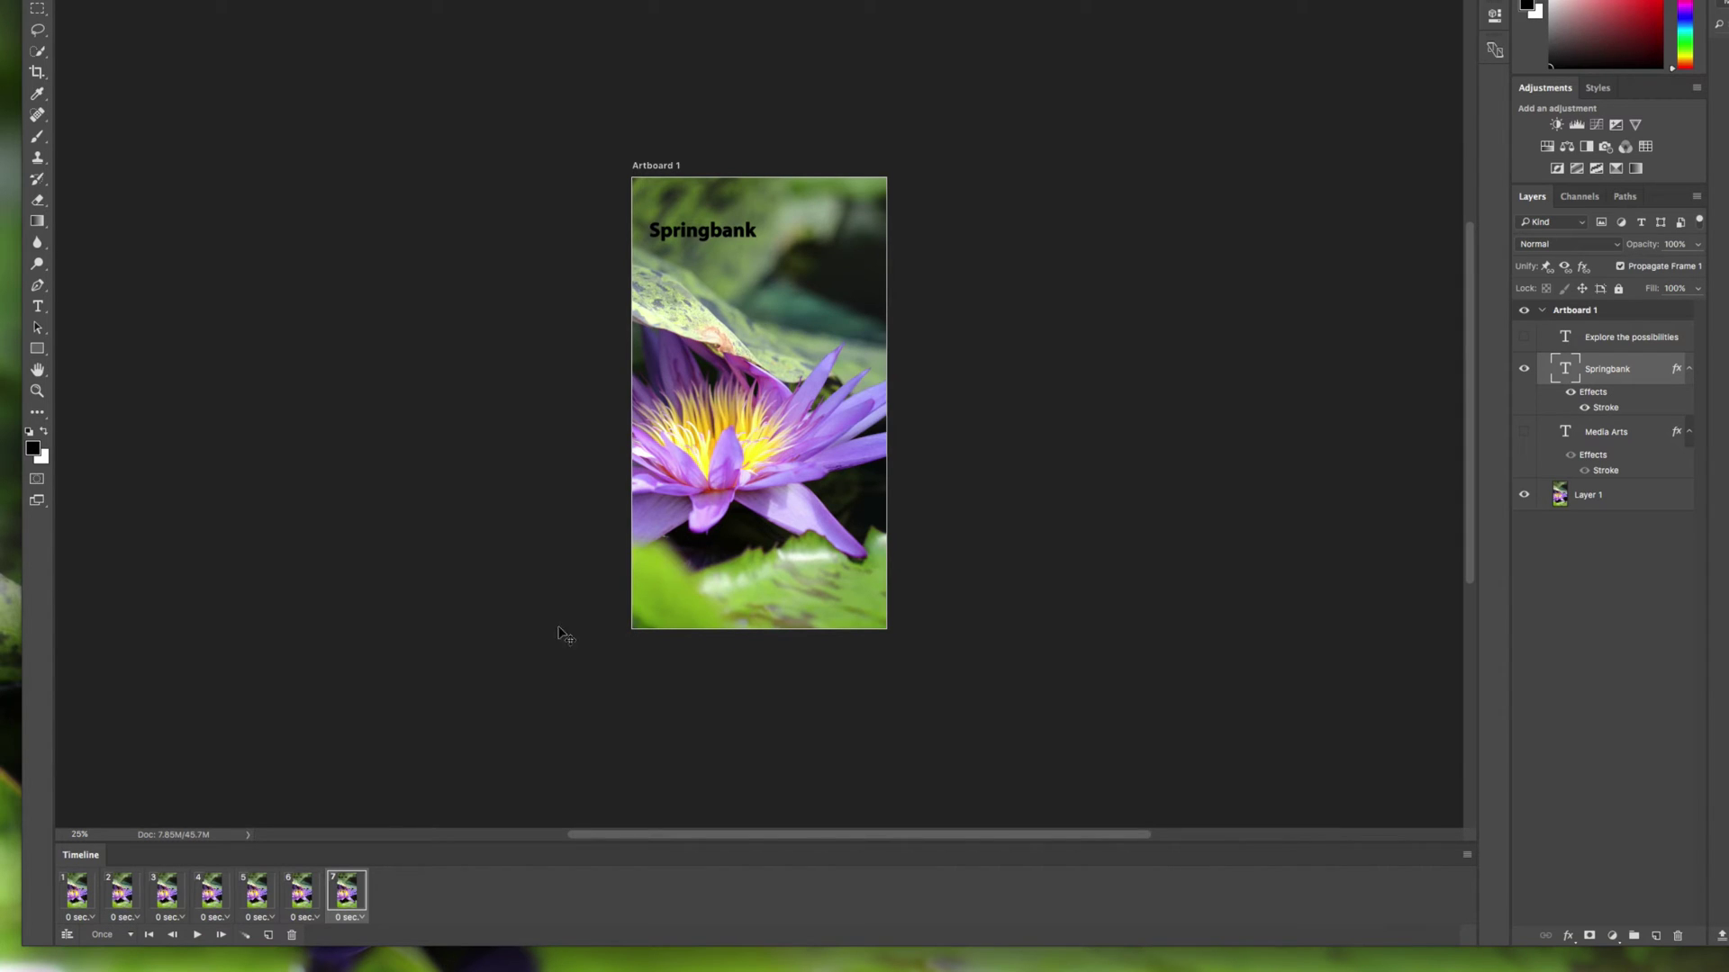
Go through frames 1 to 7 one by one to check the Springbank text's fade-in
click(78, 896)
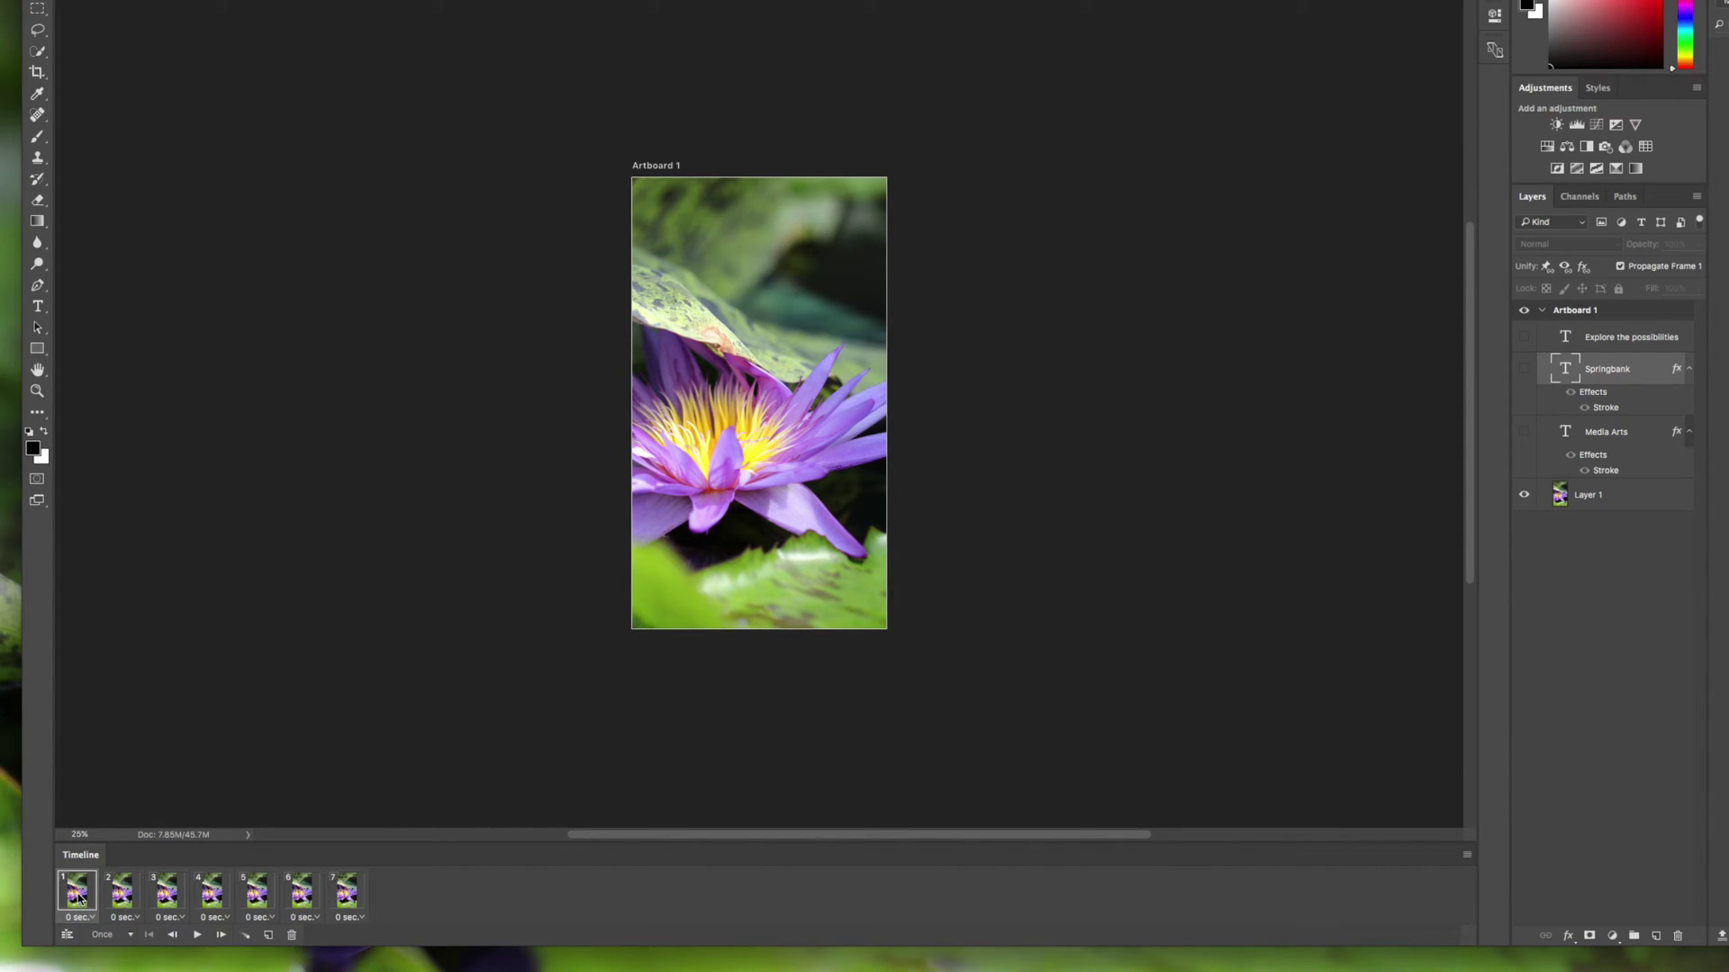
click(122, 898)
click(161, 897)
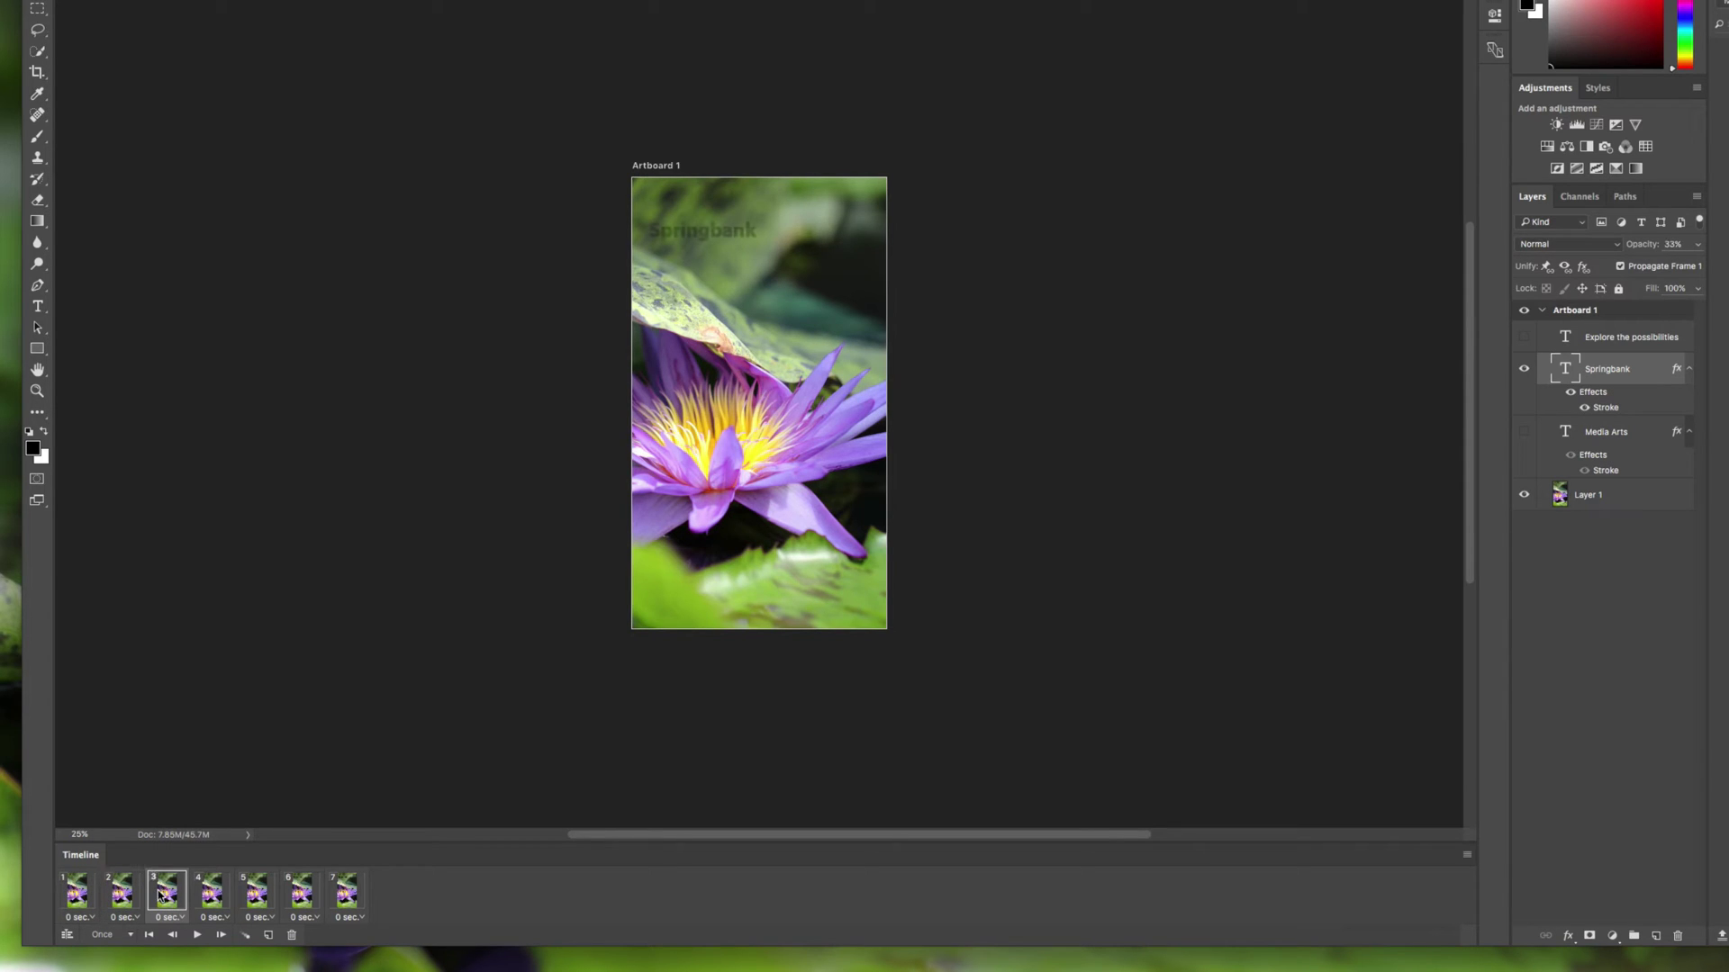
click(216, 896)
click(254, 896)
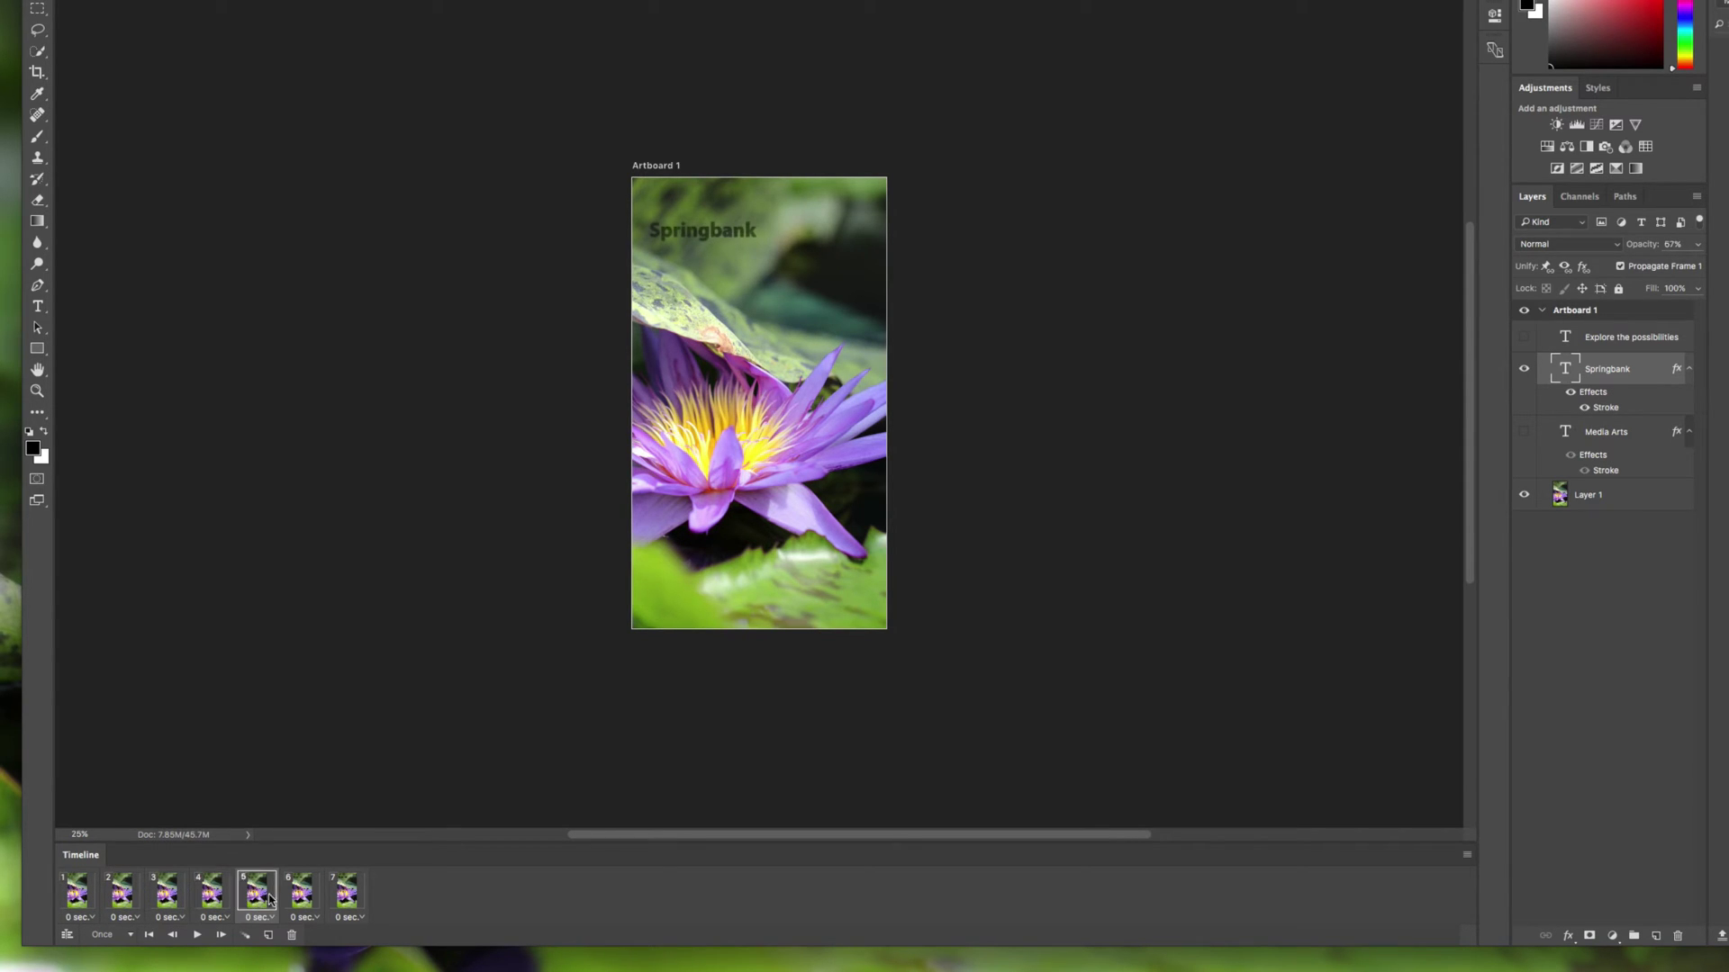
click(292, 899)
click(351, 898)
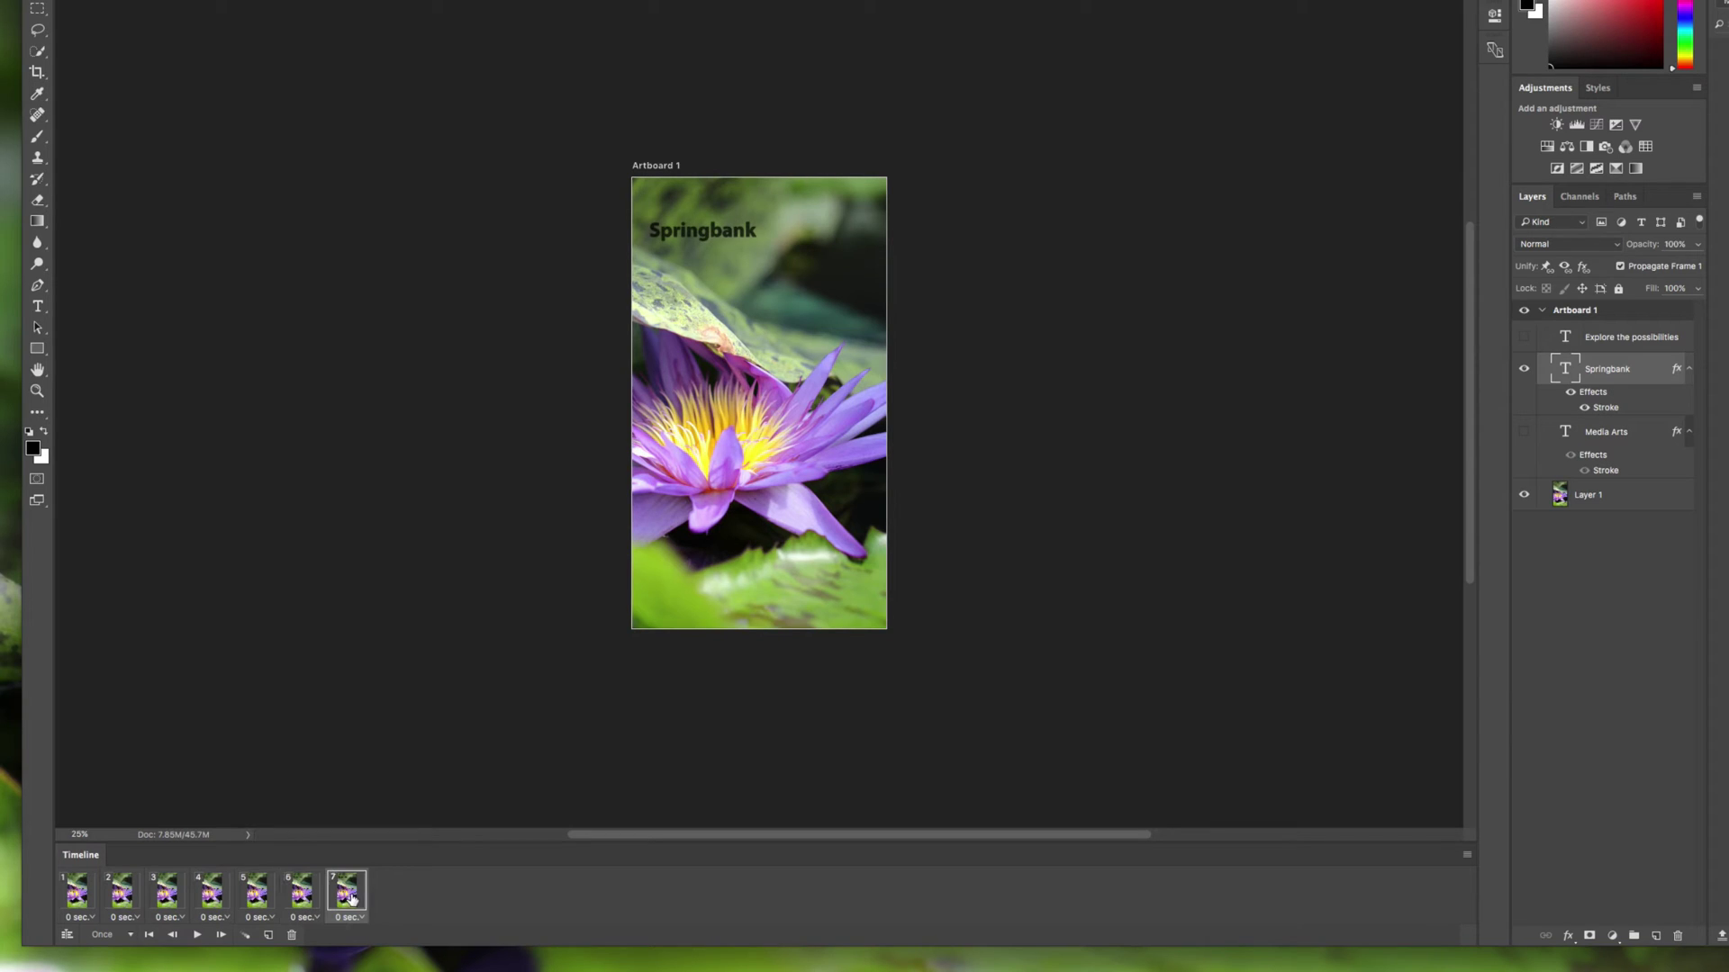
Set the delay of all seven frames to 0.2 seconds and play the animation from the first frame
click(83, 917)
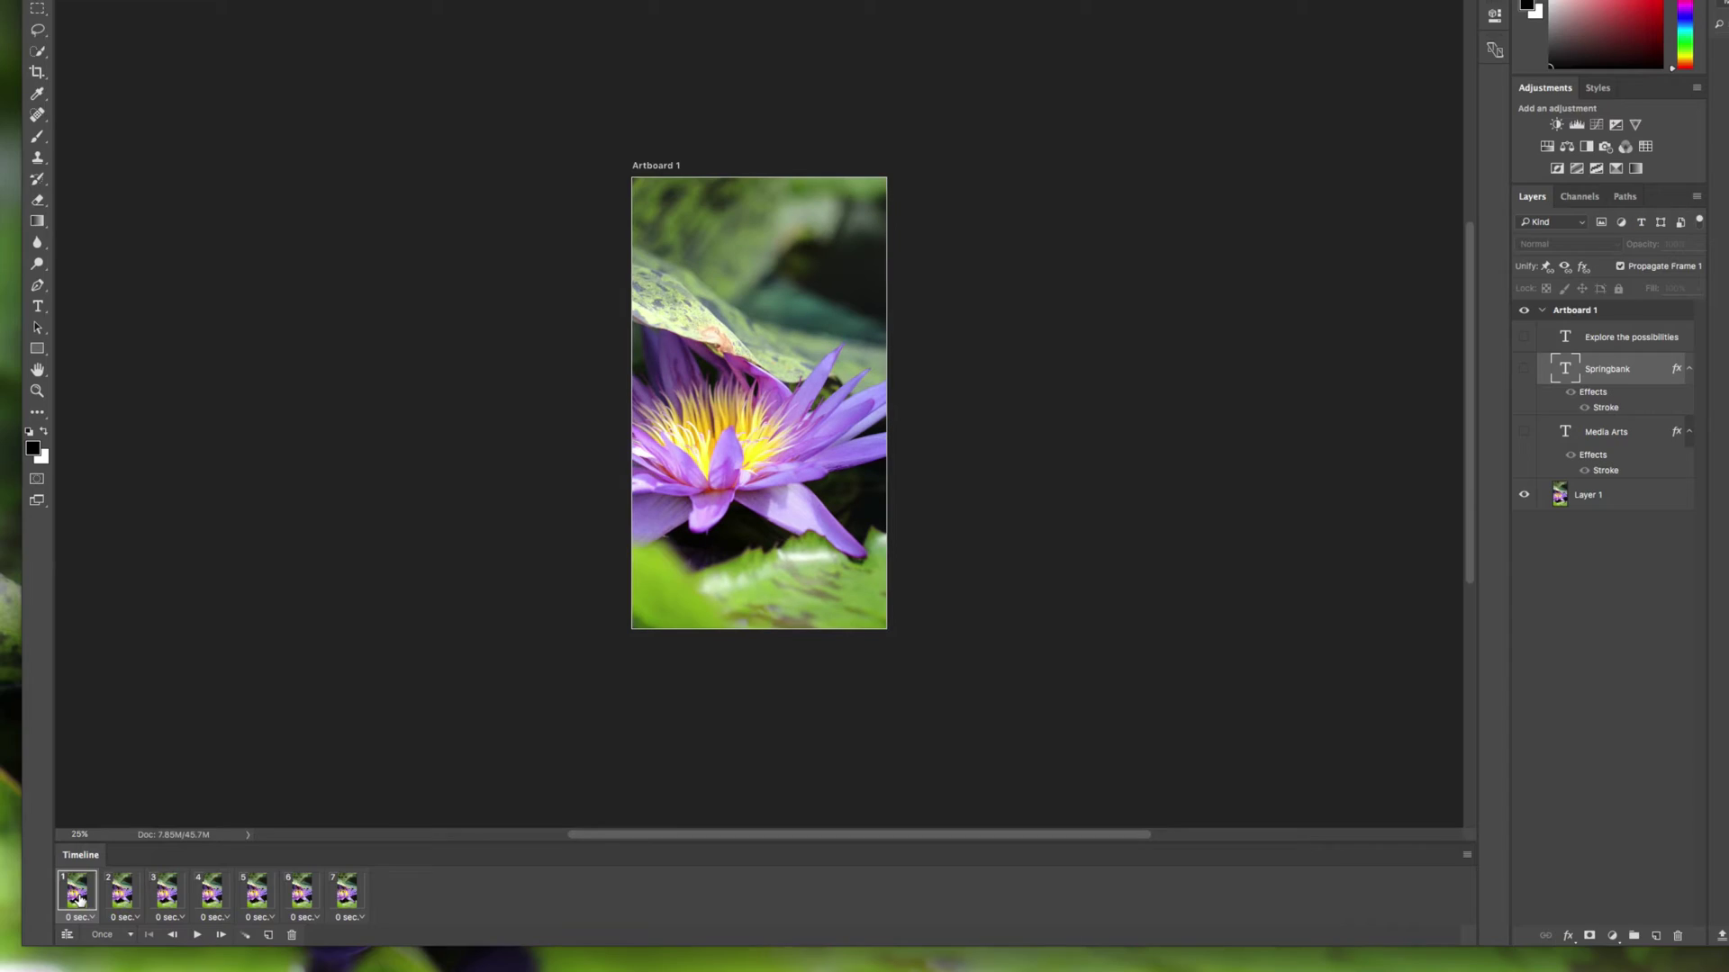
shift+click(352, 899)
click(91, 919)
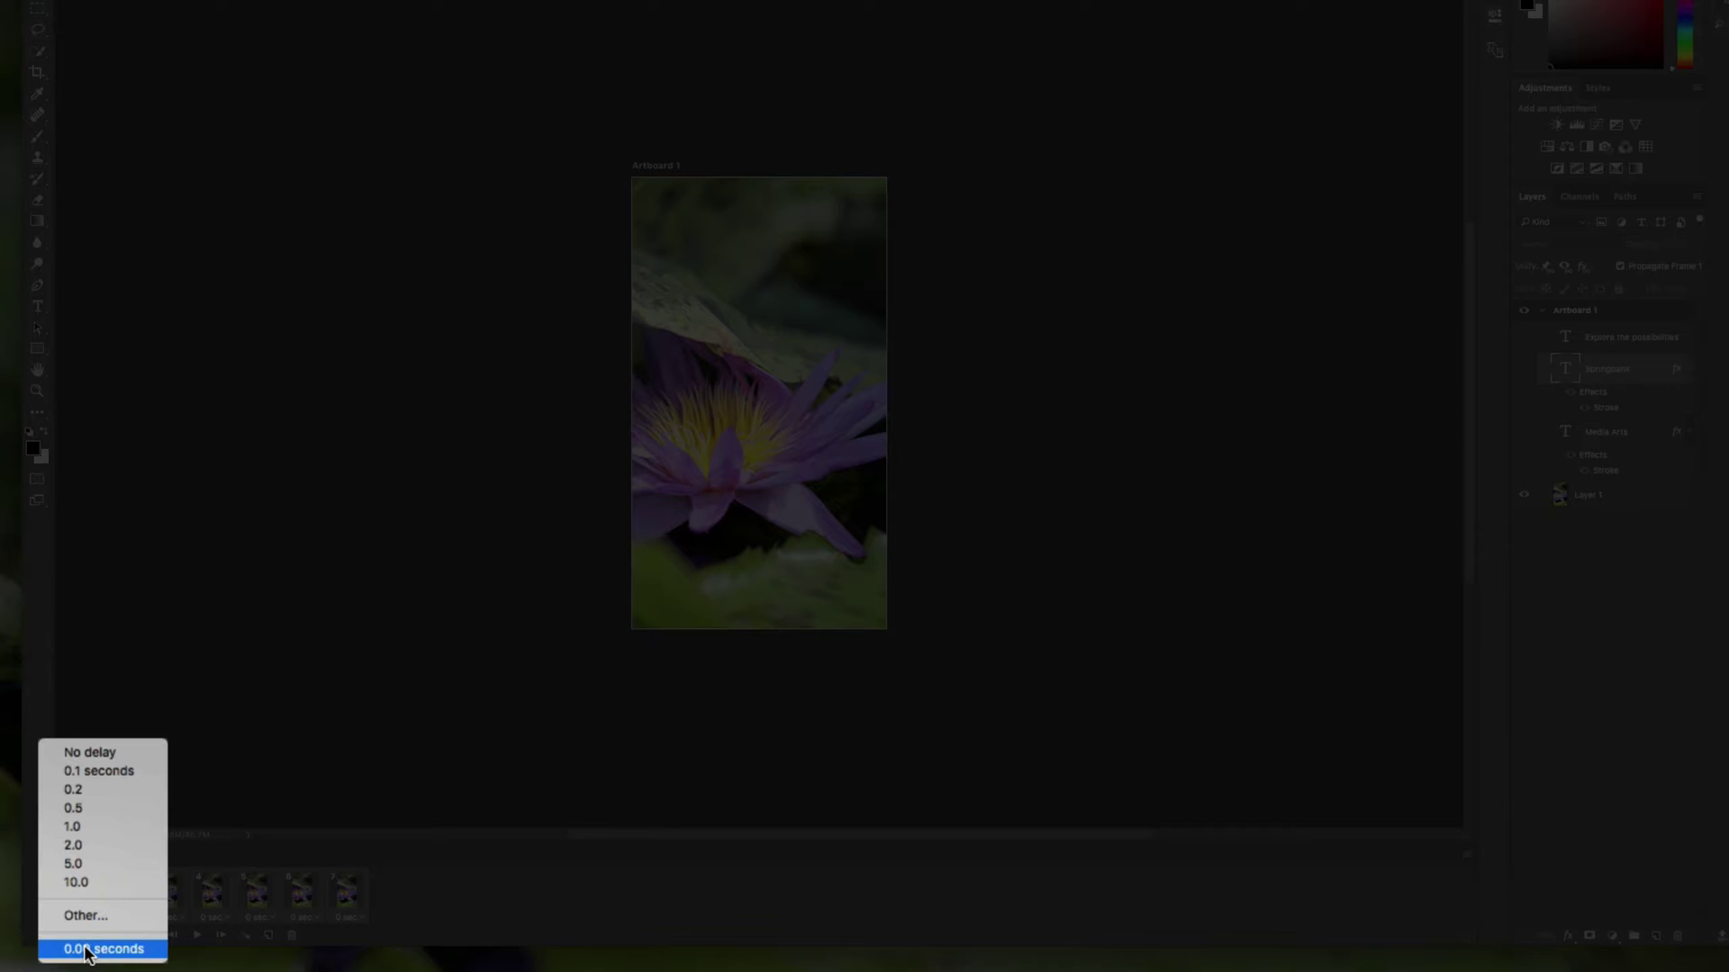
click(94, 800)
click(78, 891)
click(197, 936)
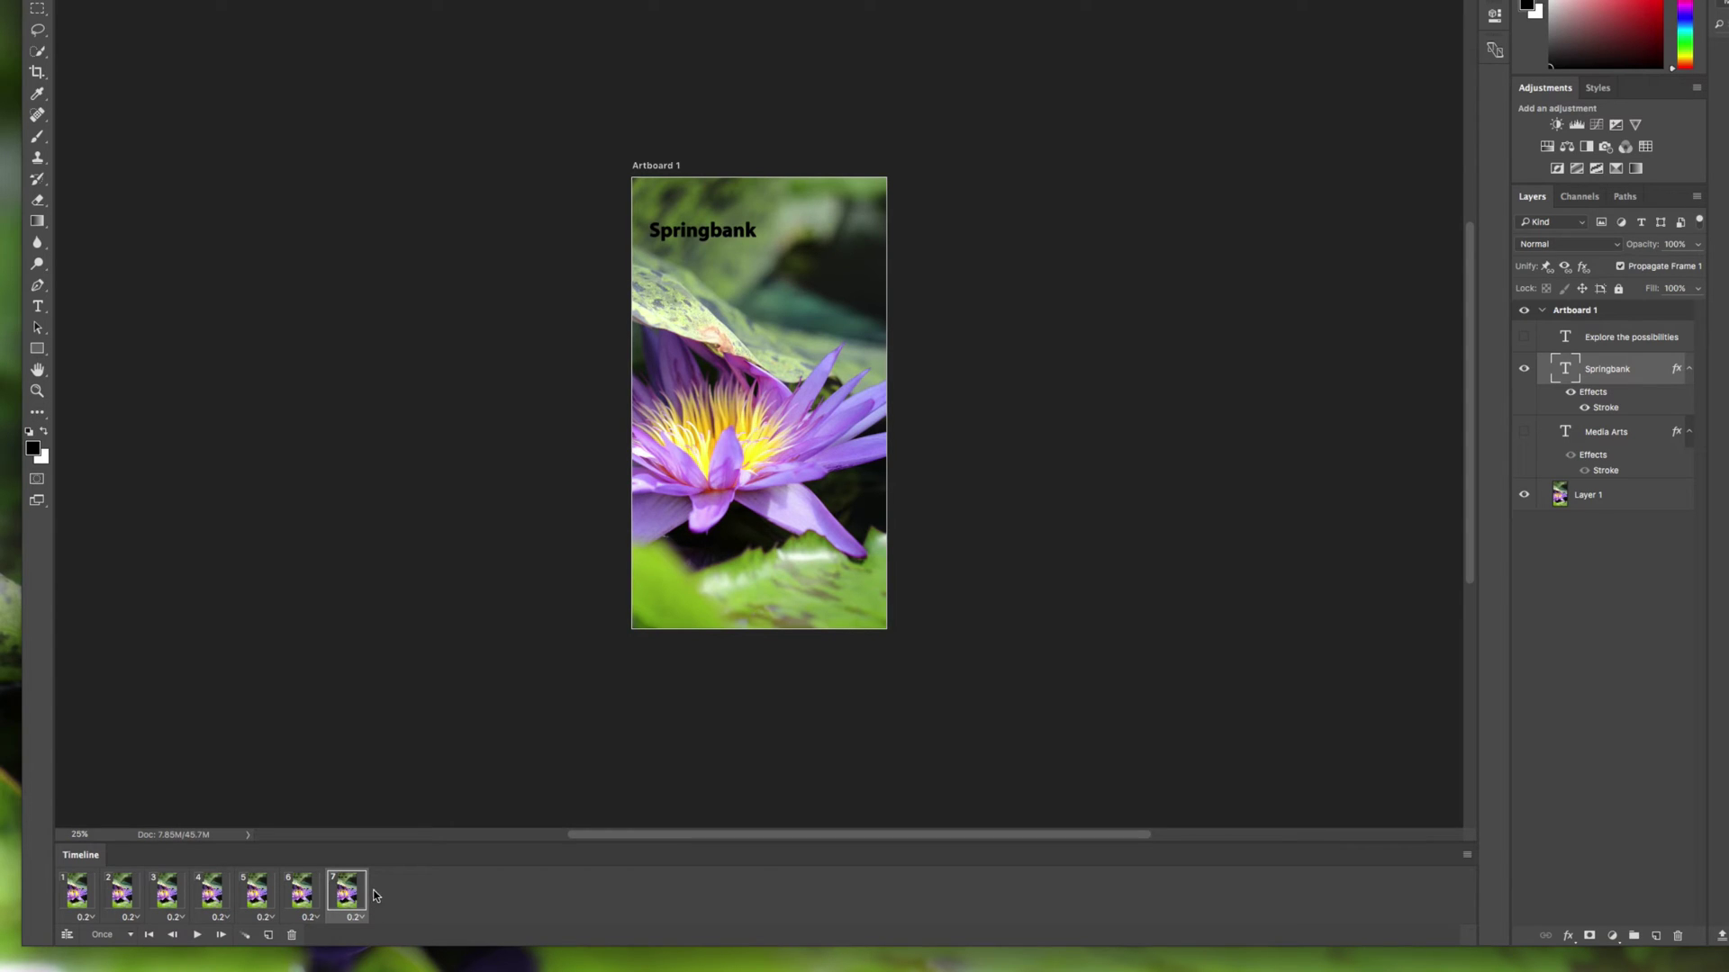
Add an eighth frame with the Media Arts text shown and tween it with frame 7, adding 5 frames for all layers
click(268, 937)
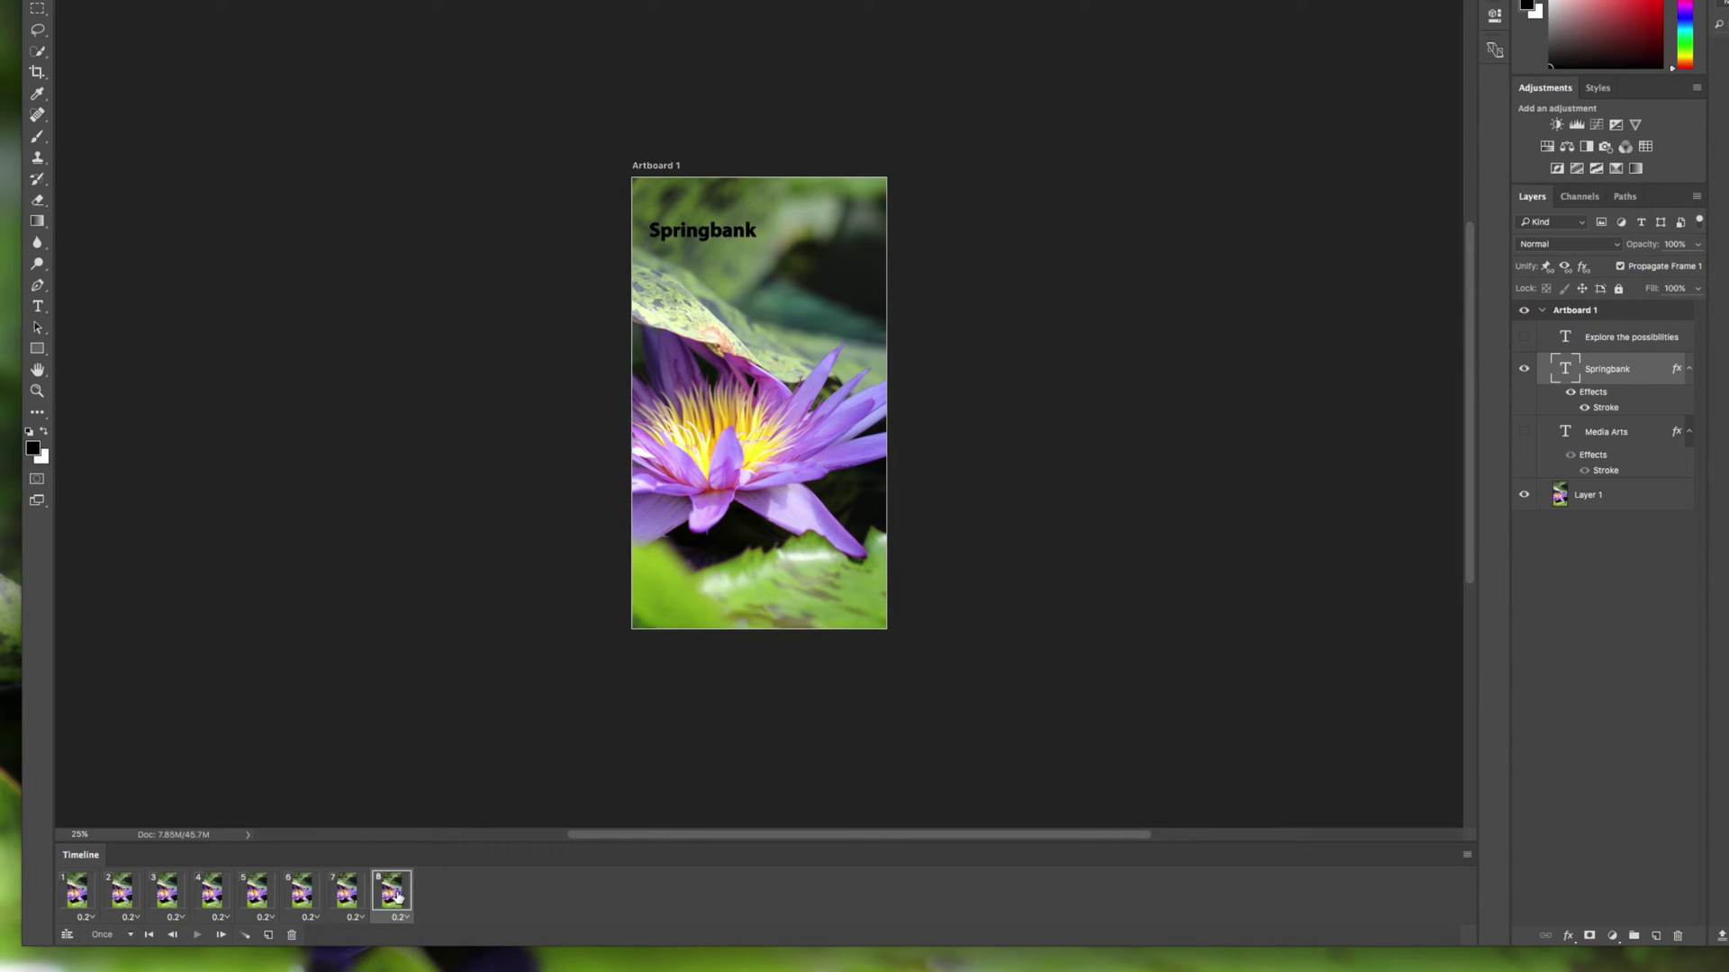
click(1524, 434)
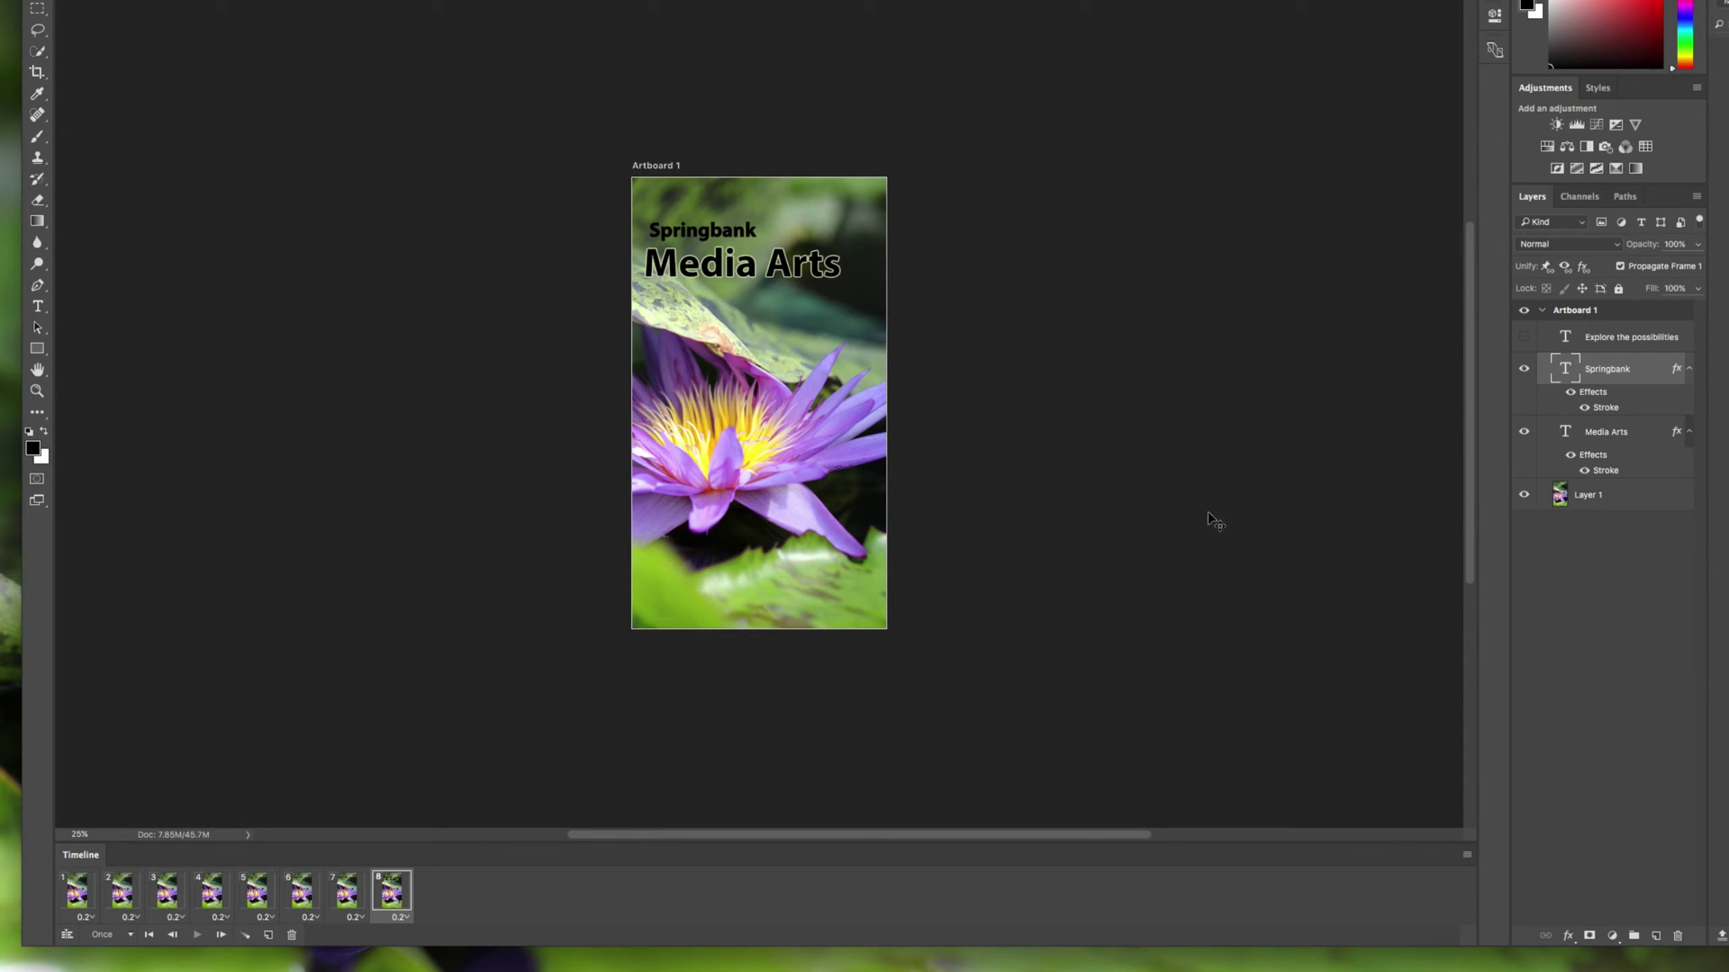
click(354, 892)
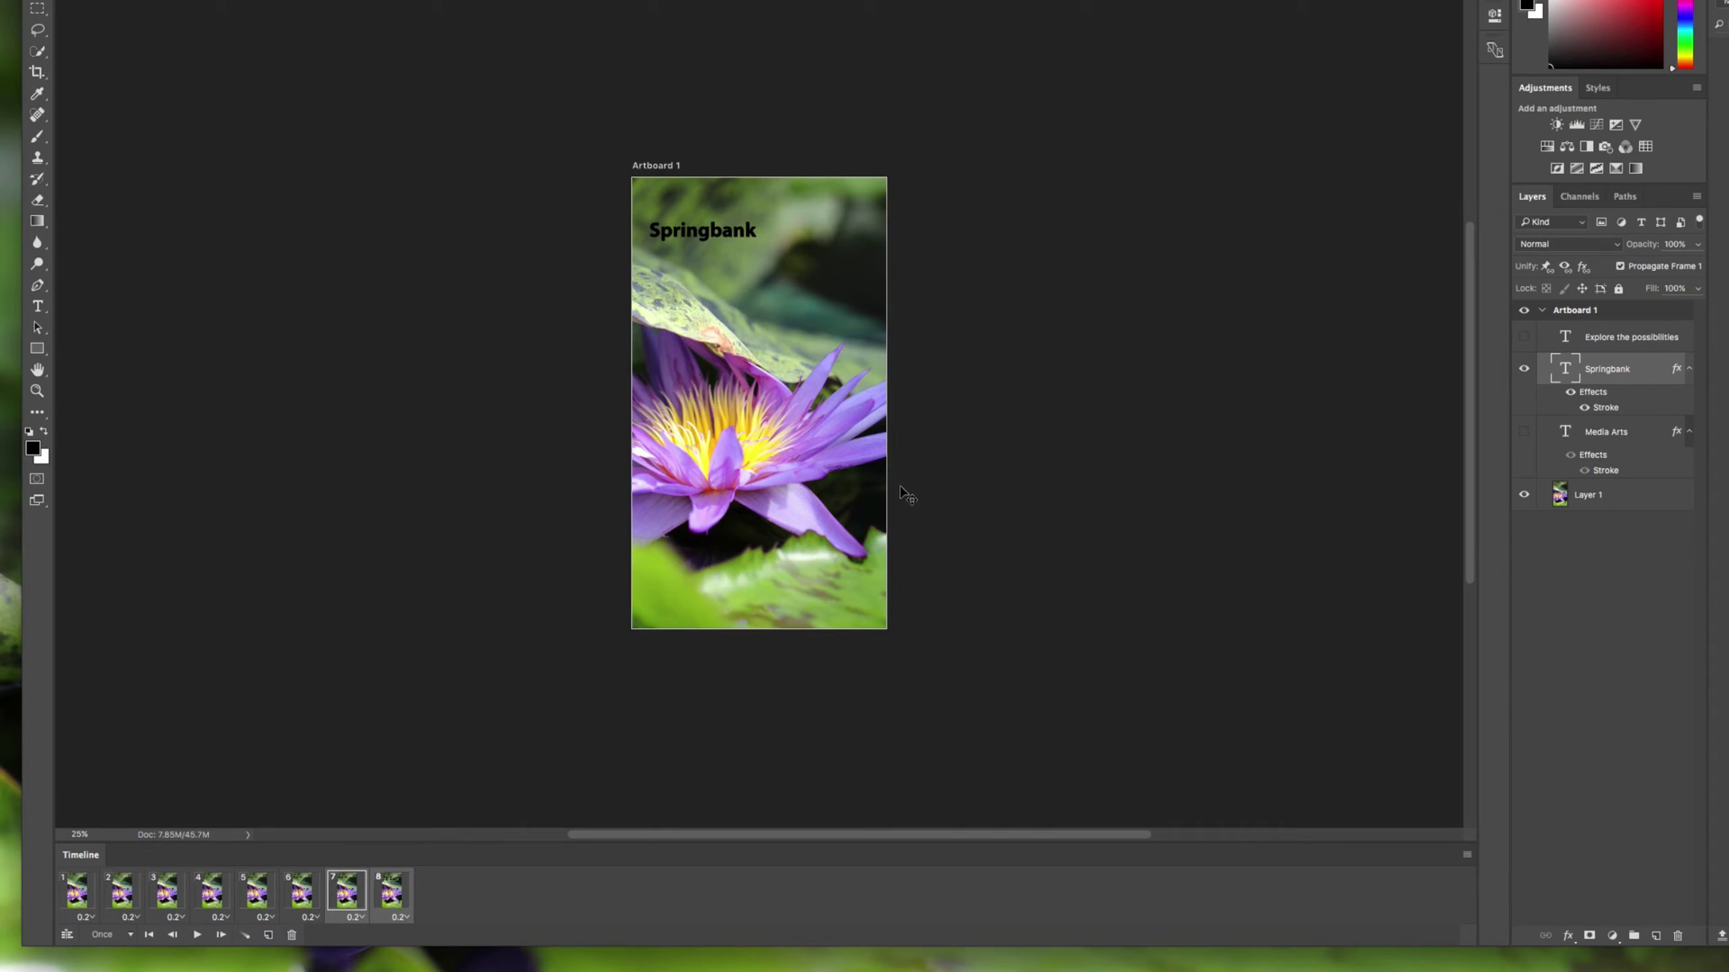
click(247, 937)
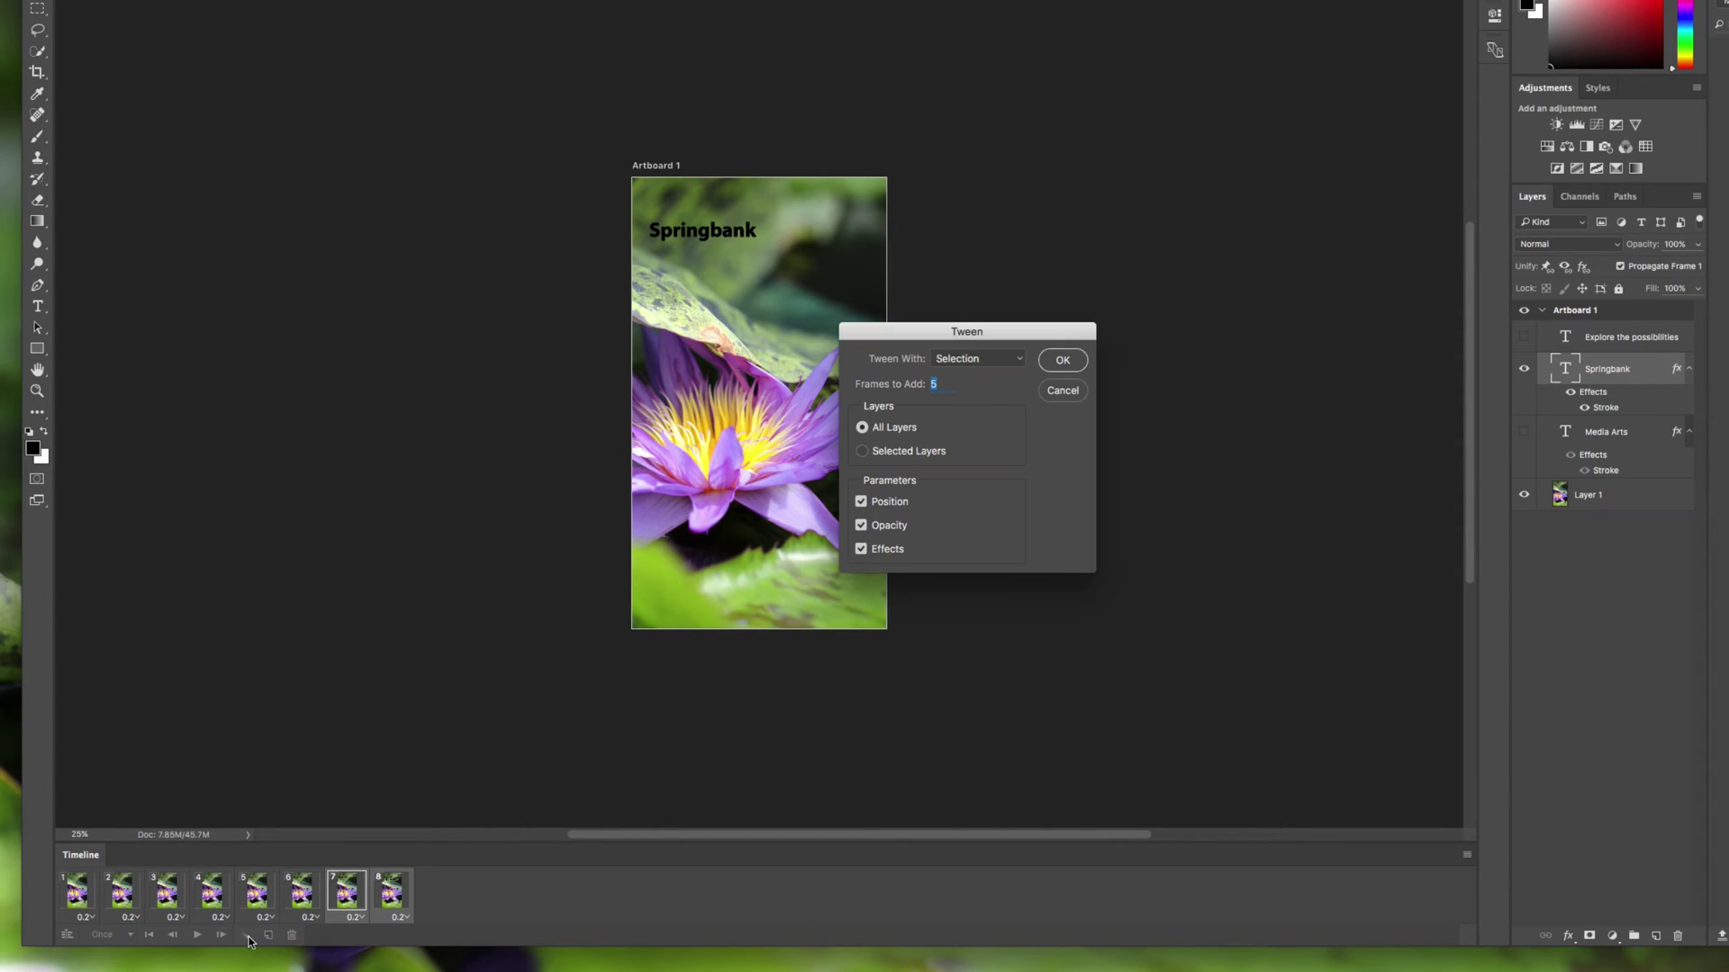
click(1063, 360)
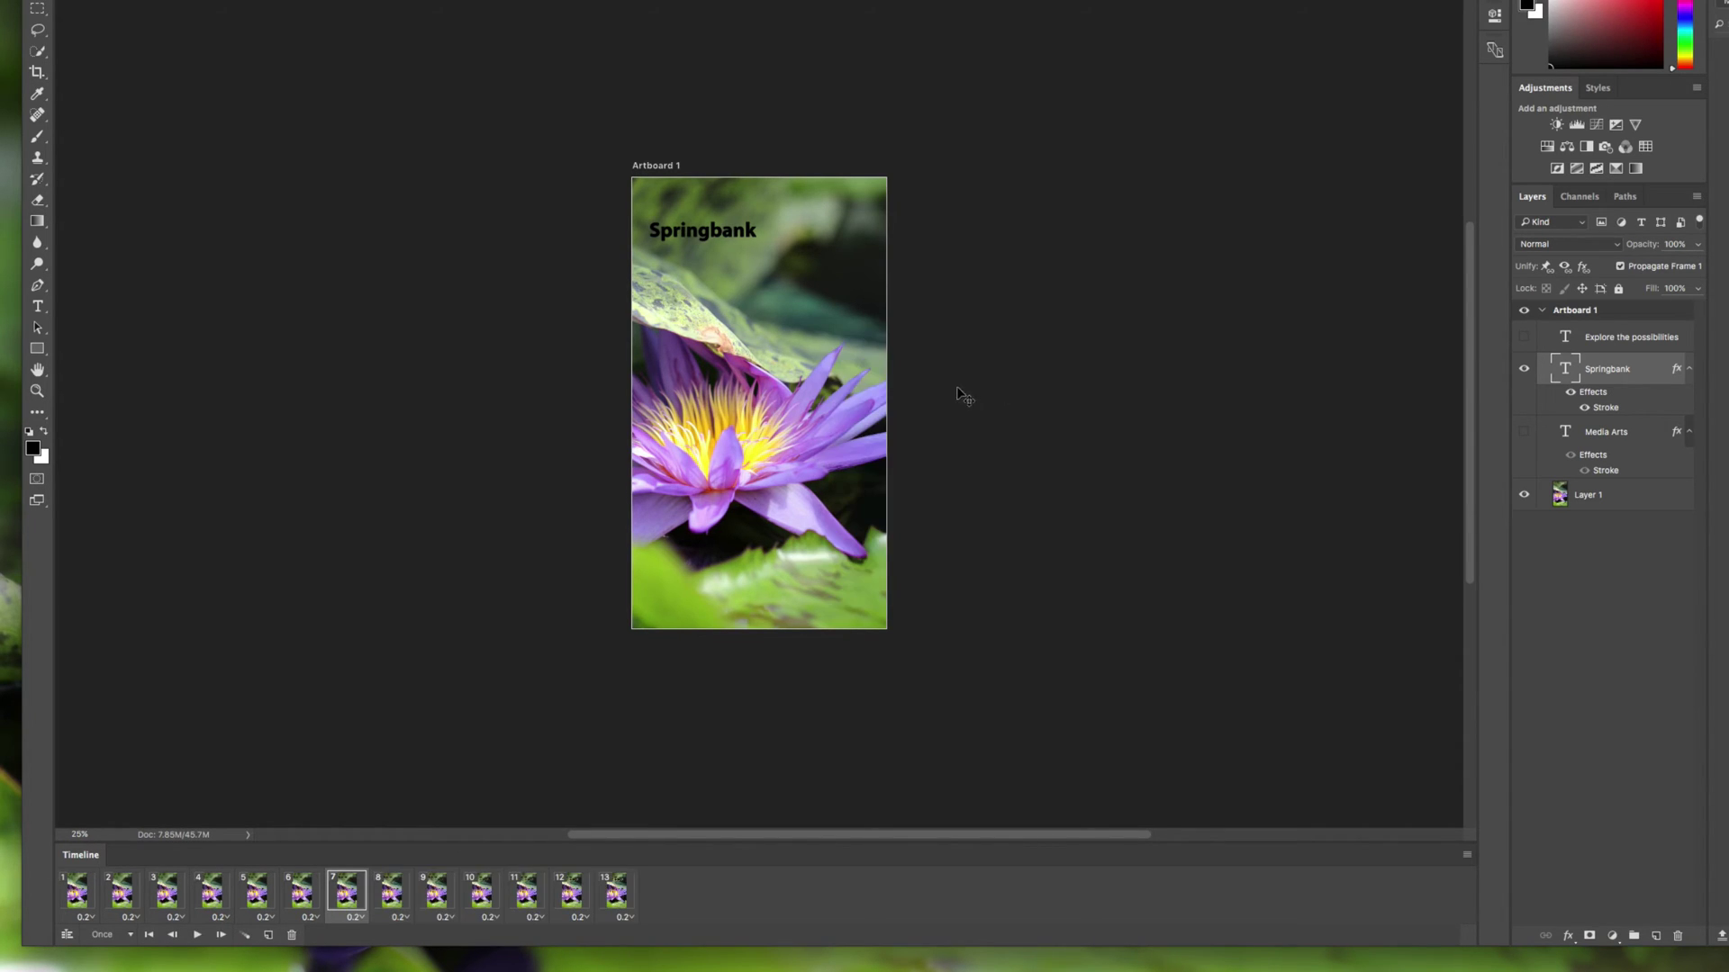
Review the Media Arts fade-in frame by frame, check frame 7's delay, and play the animation from the start
click(391, 897)
click(433, 894)
click(483, 894)
click(529, 896)
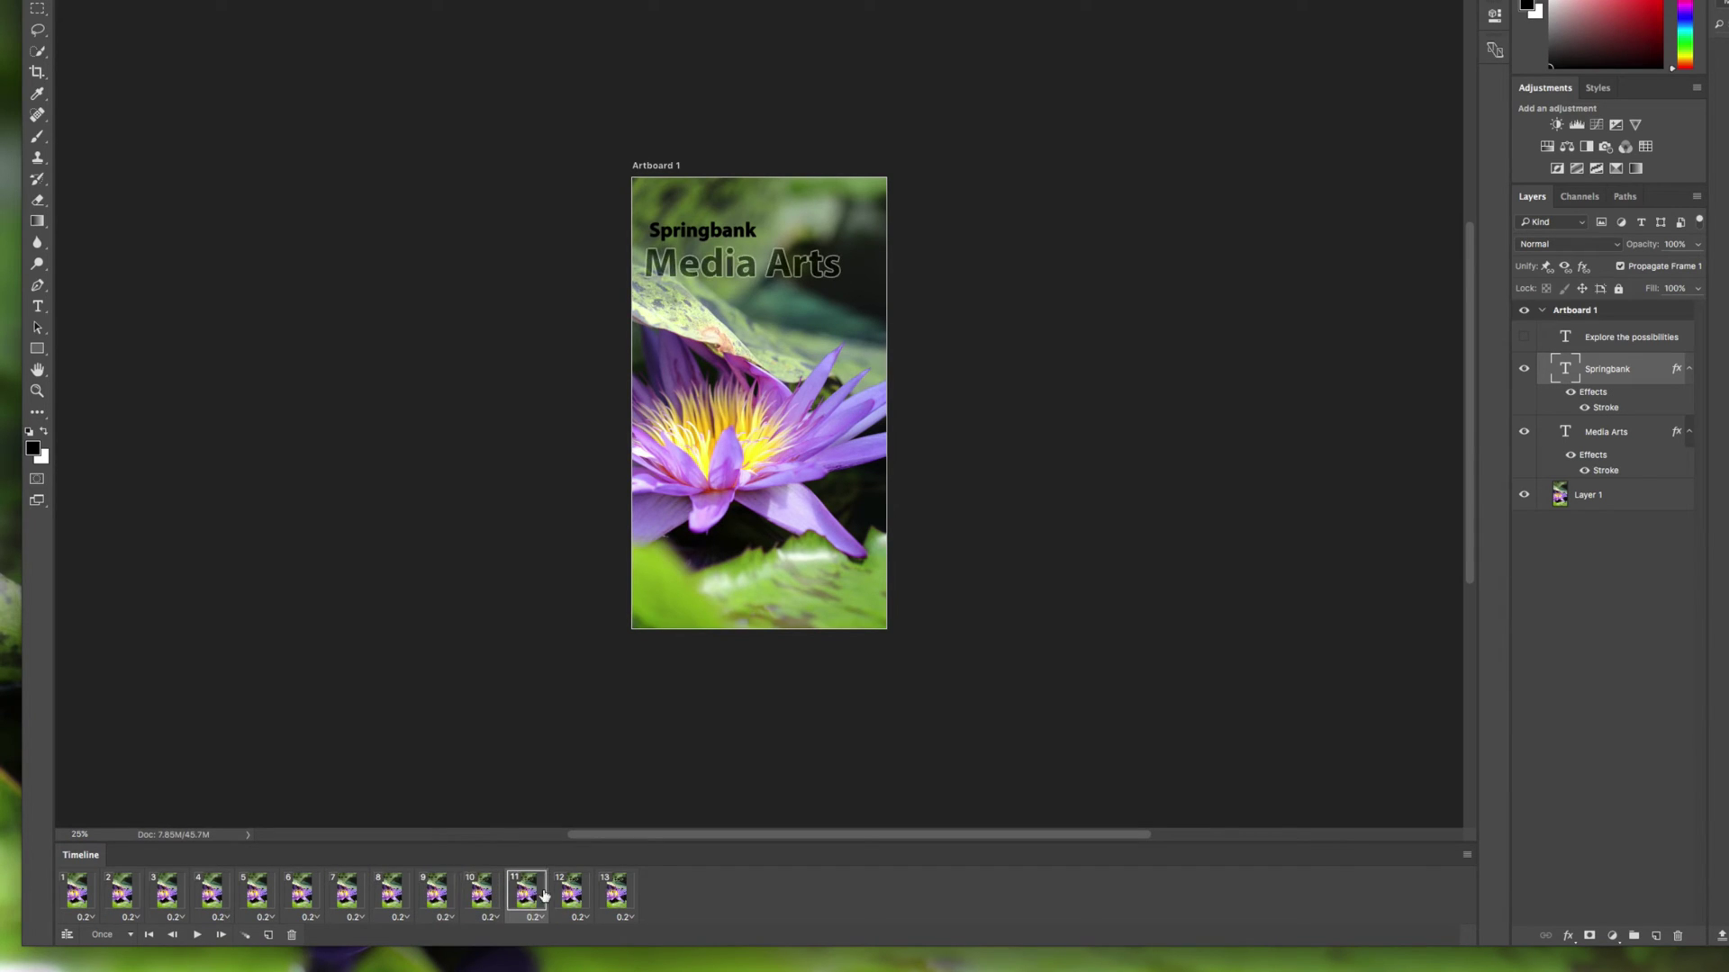
click(578, 896)
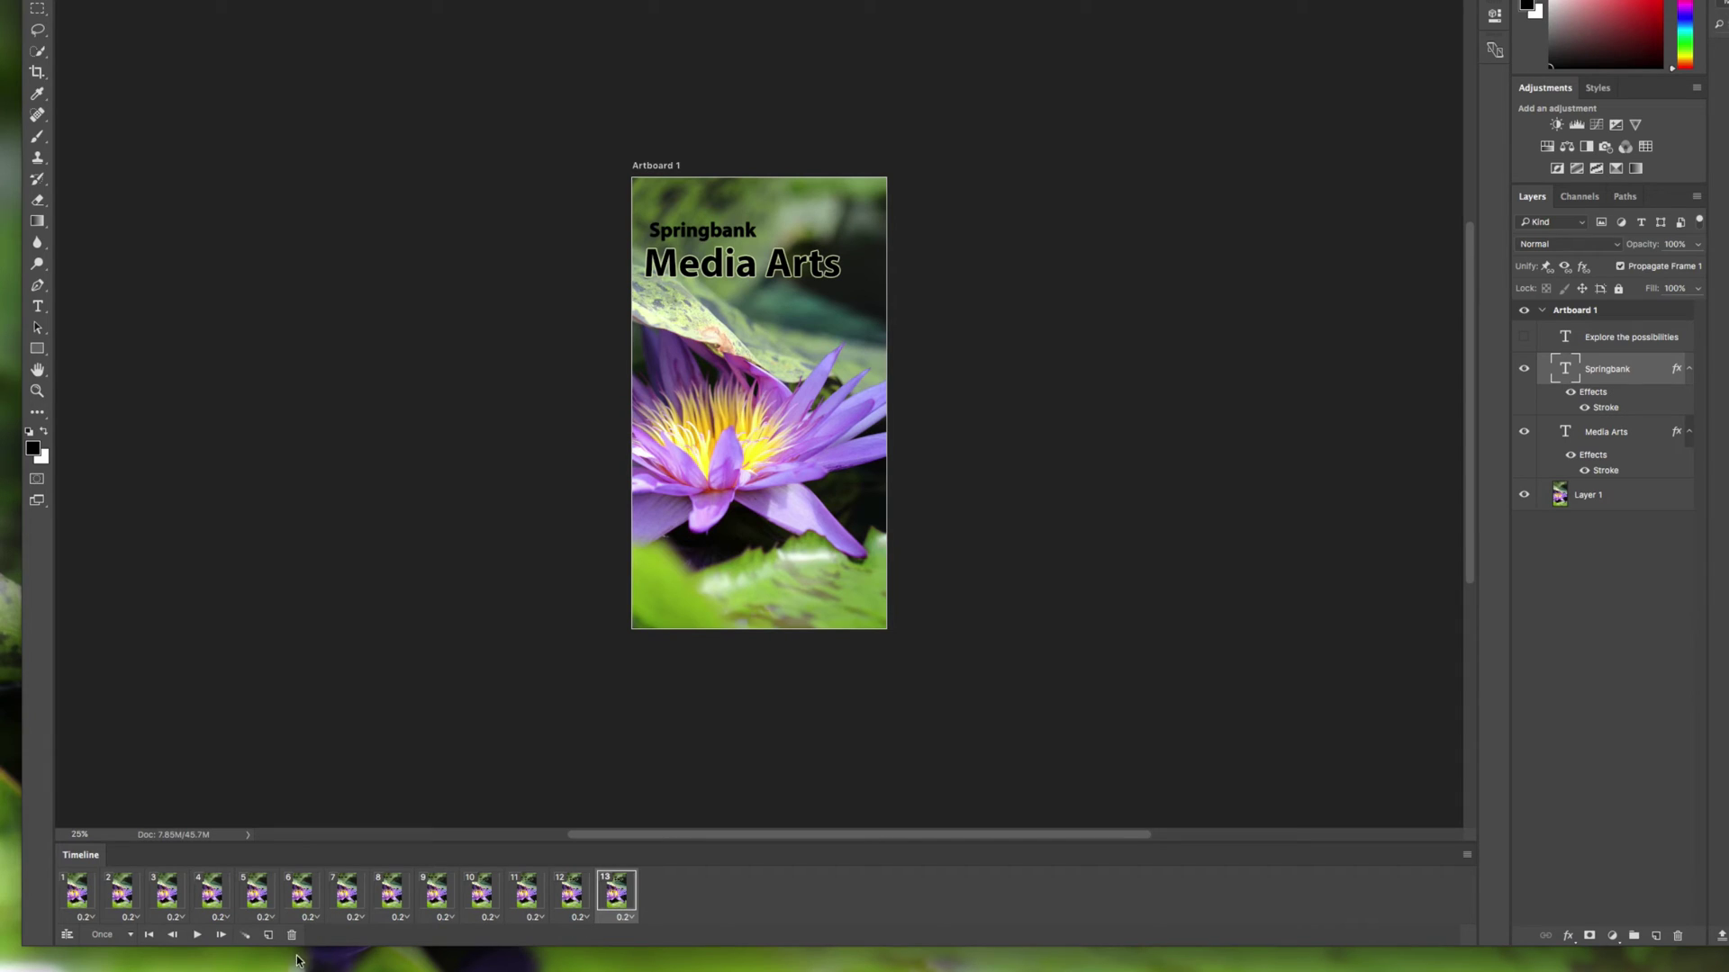
click(355, 917)
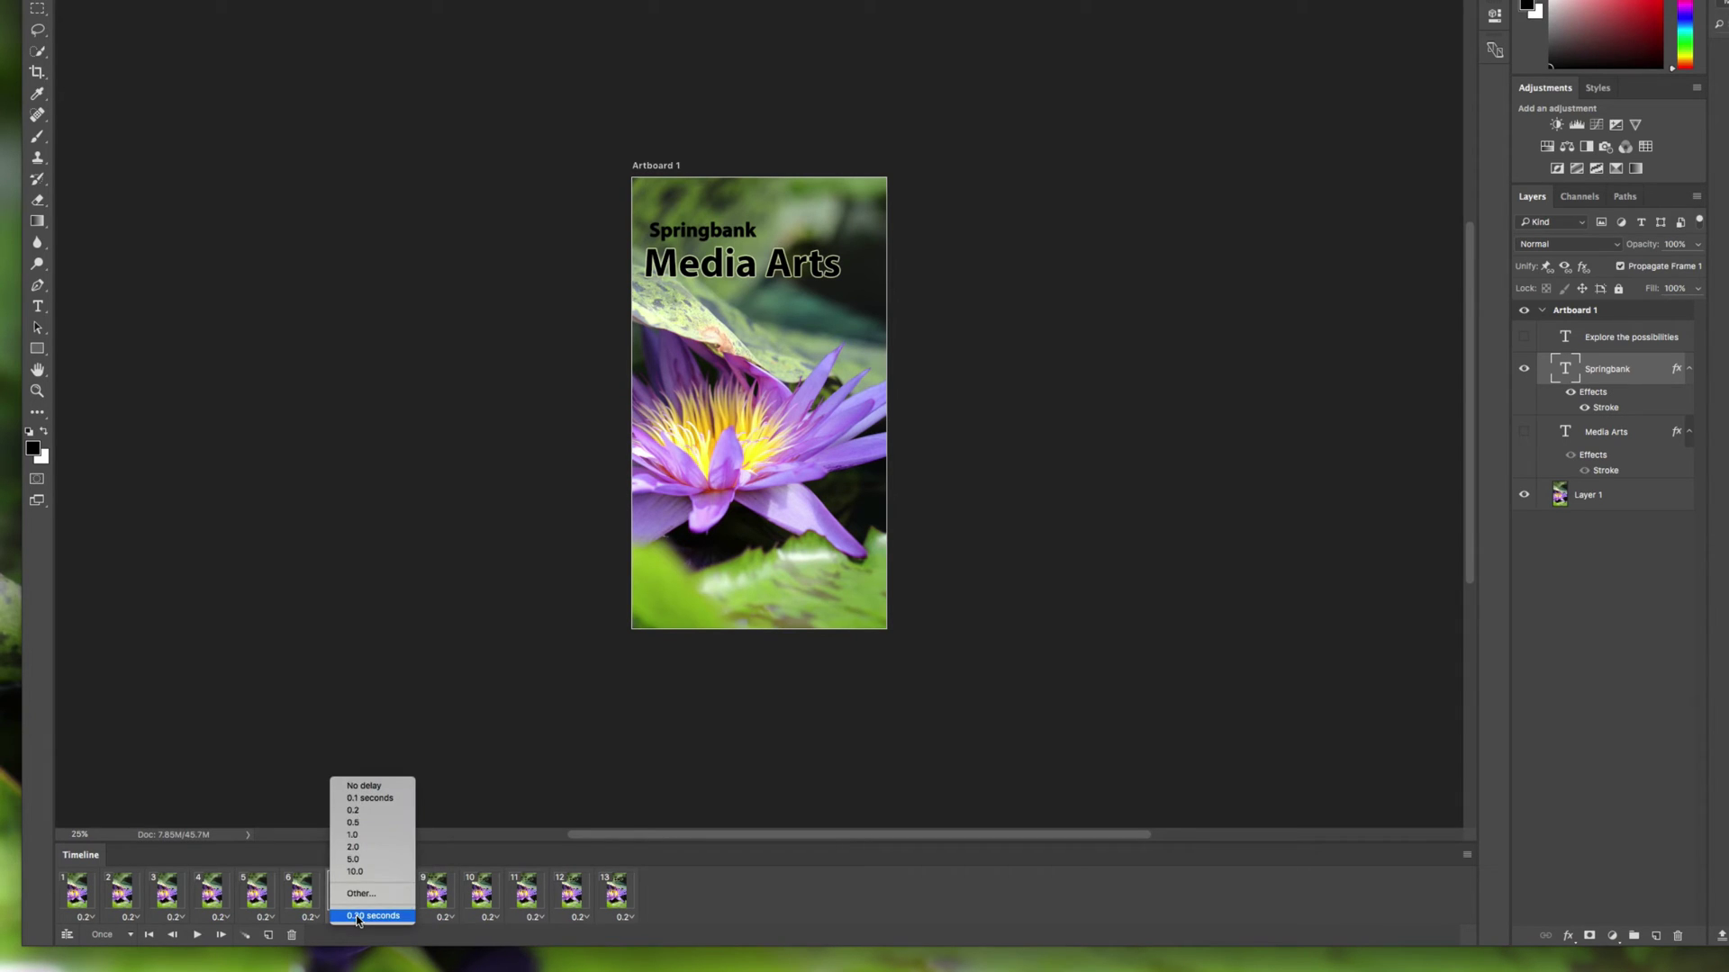
click(357, 916)
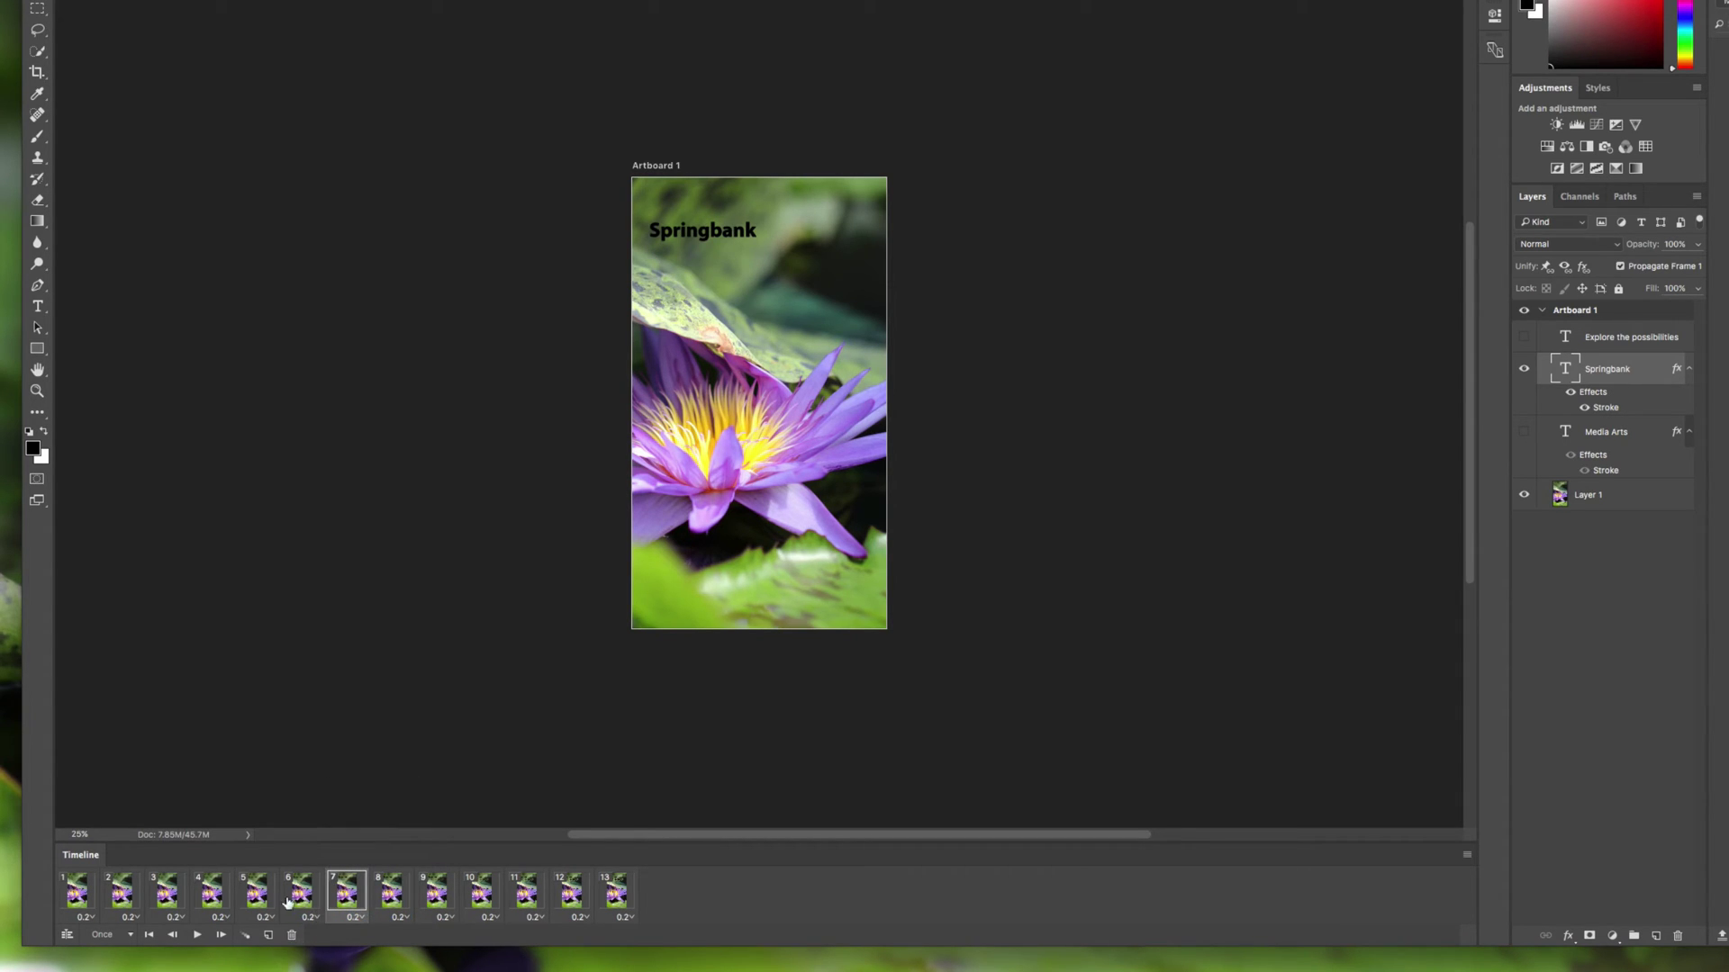
click(153, 936)
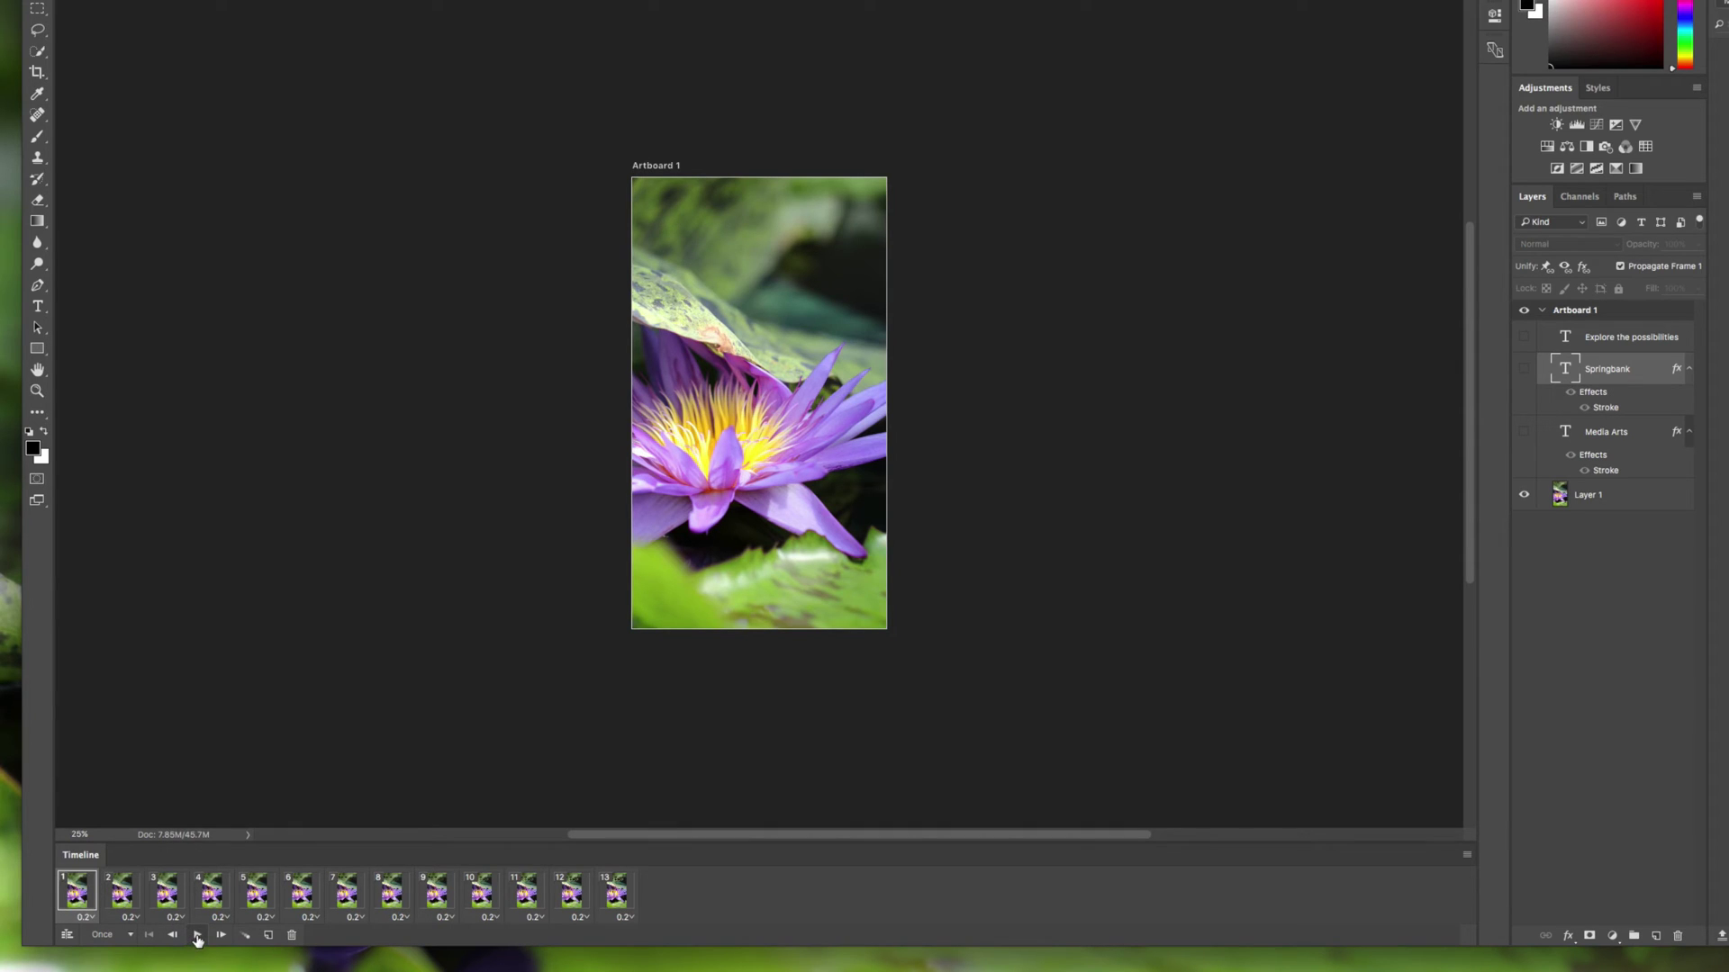
click(197, 937)
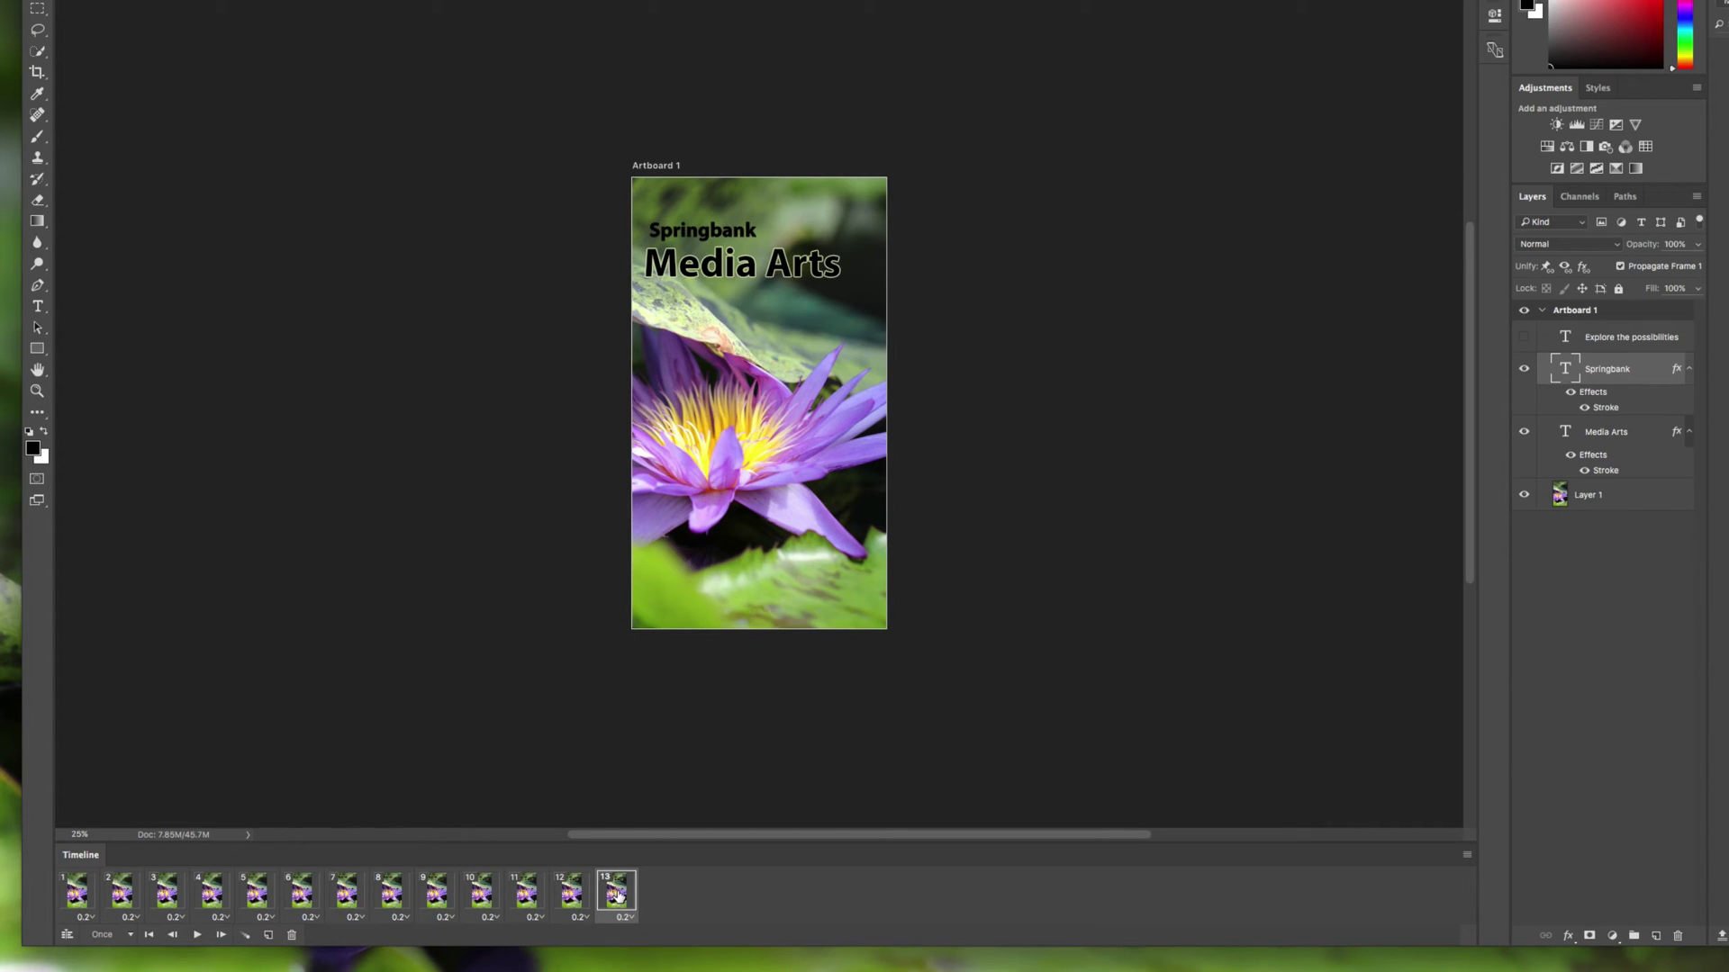
Add a fourteenth frame with the Explore the possibilities text shown and tween it with frame 13, adding 5 frames for all layers
click(270, 937)
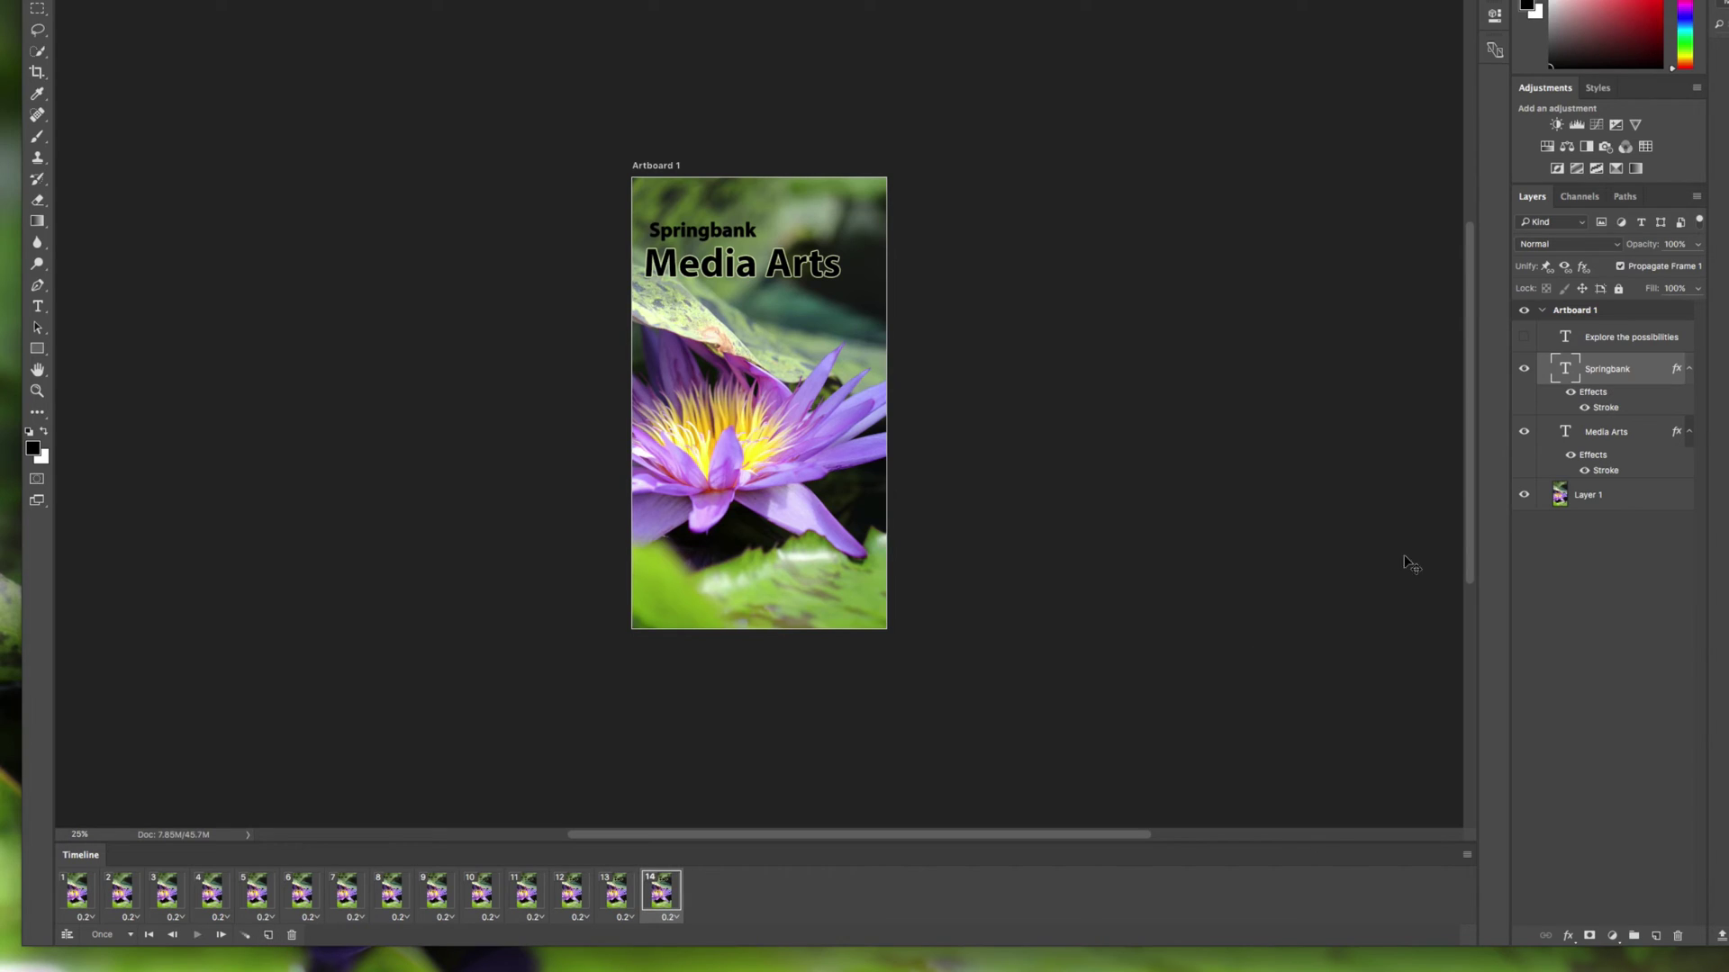
click(1524, 339)
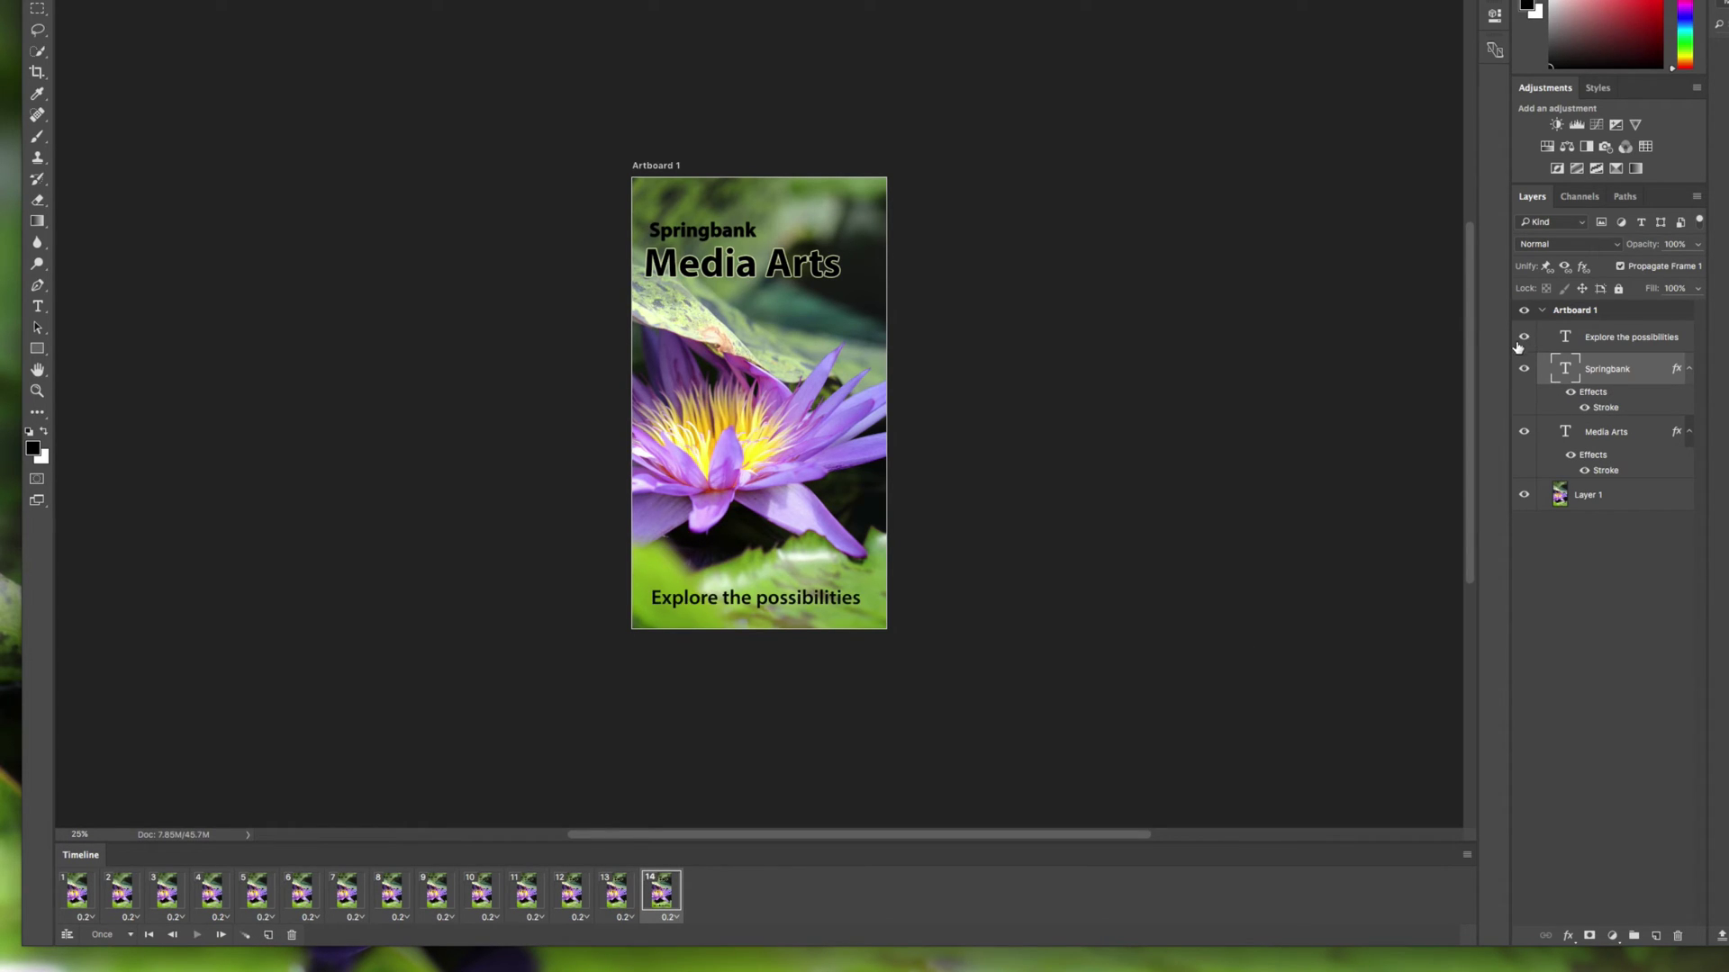
shift+click(617, 896)
click(245, 938)
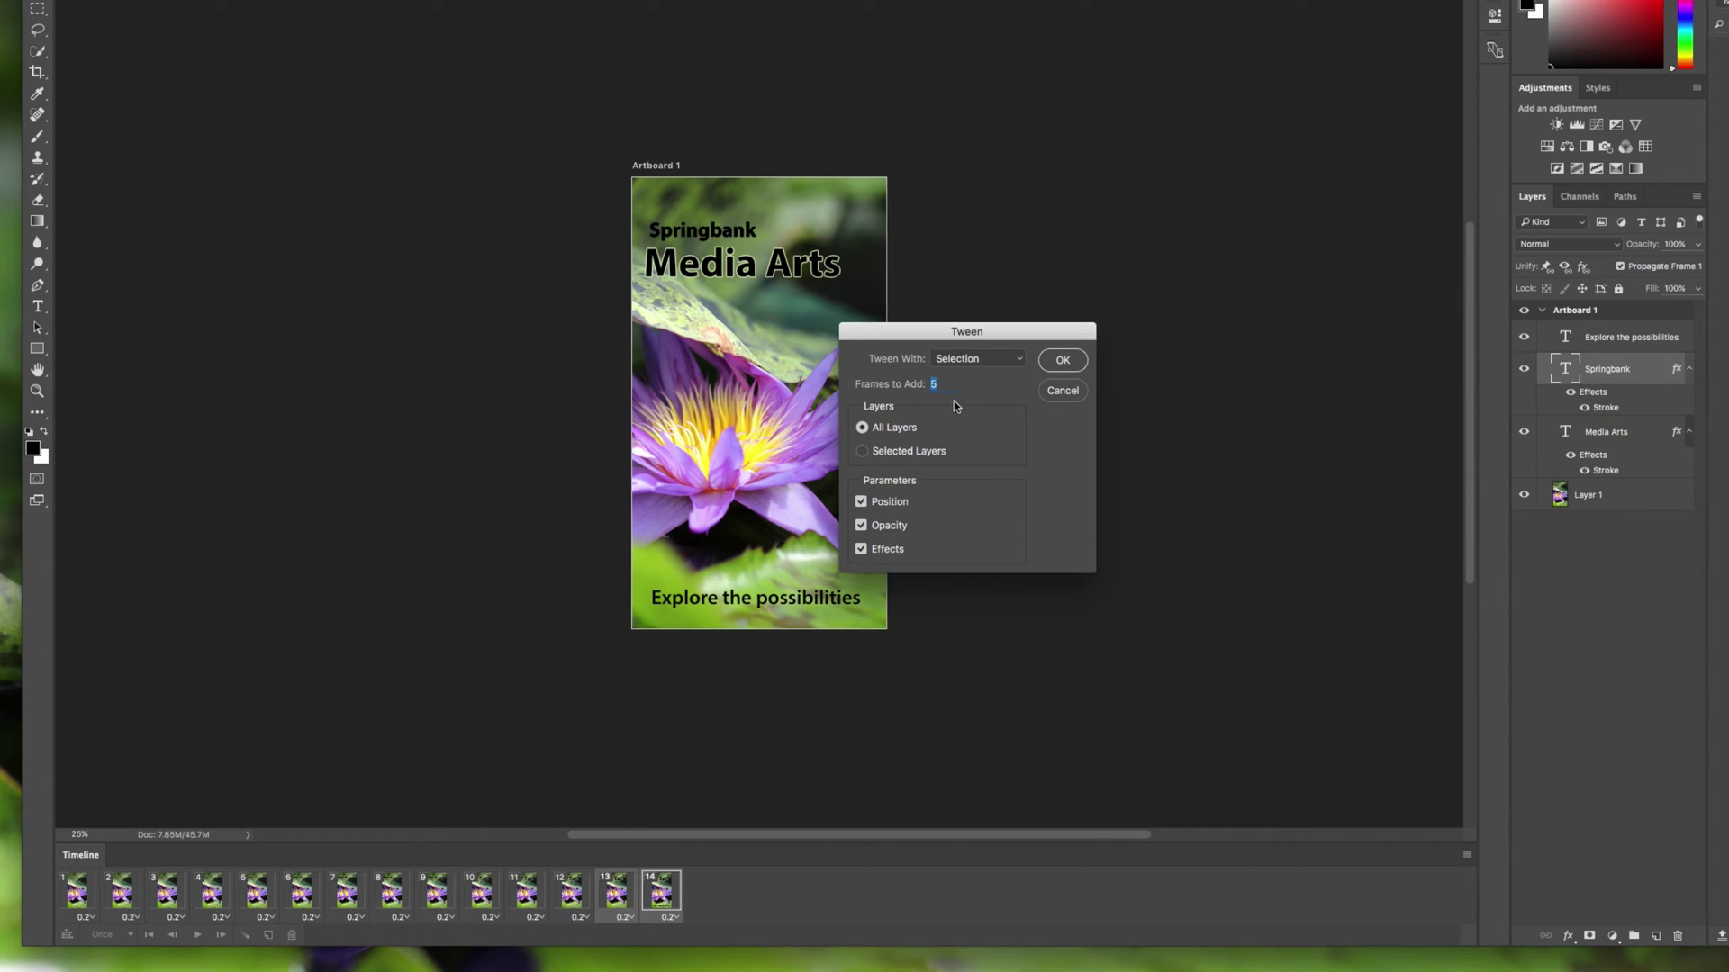
click(1068, 364)
Step through frames 14 to 17 to check the Explore the possibilities text's fade-in
click(663, 905)
click(702, 900)
click(755, 894)
click(796, 894)
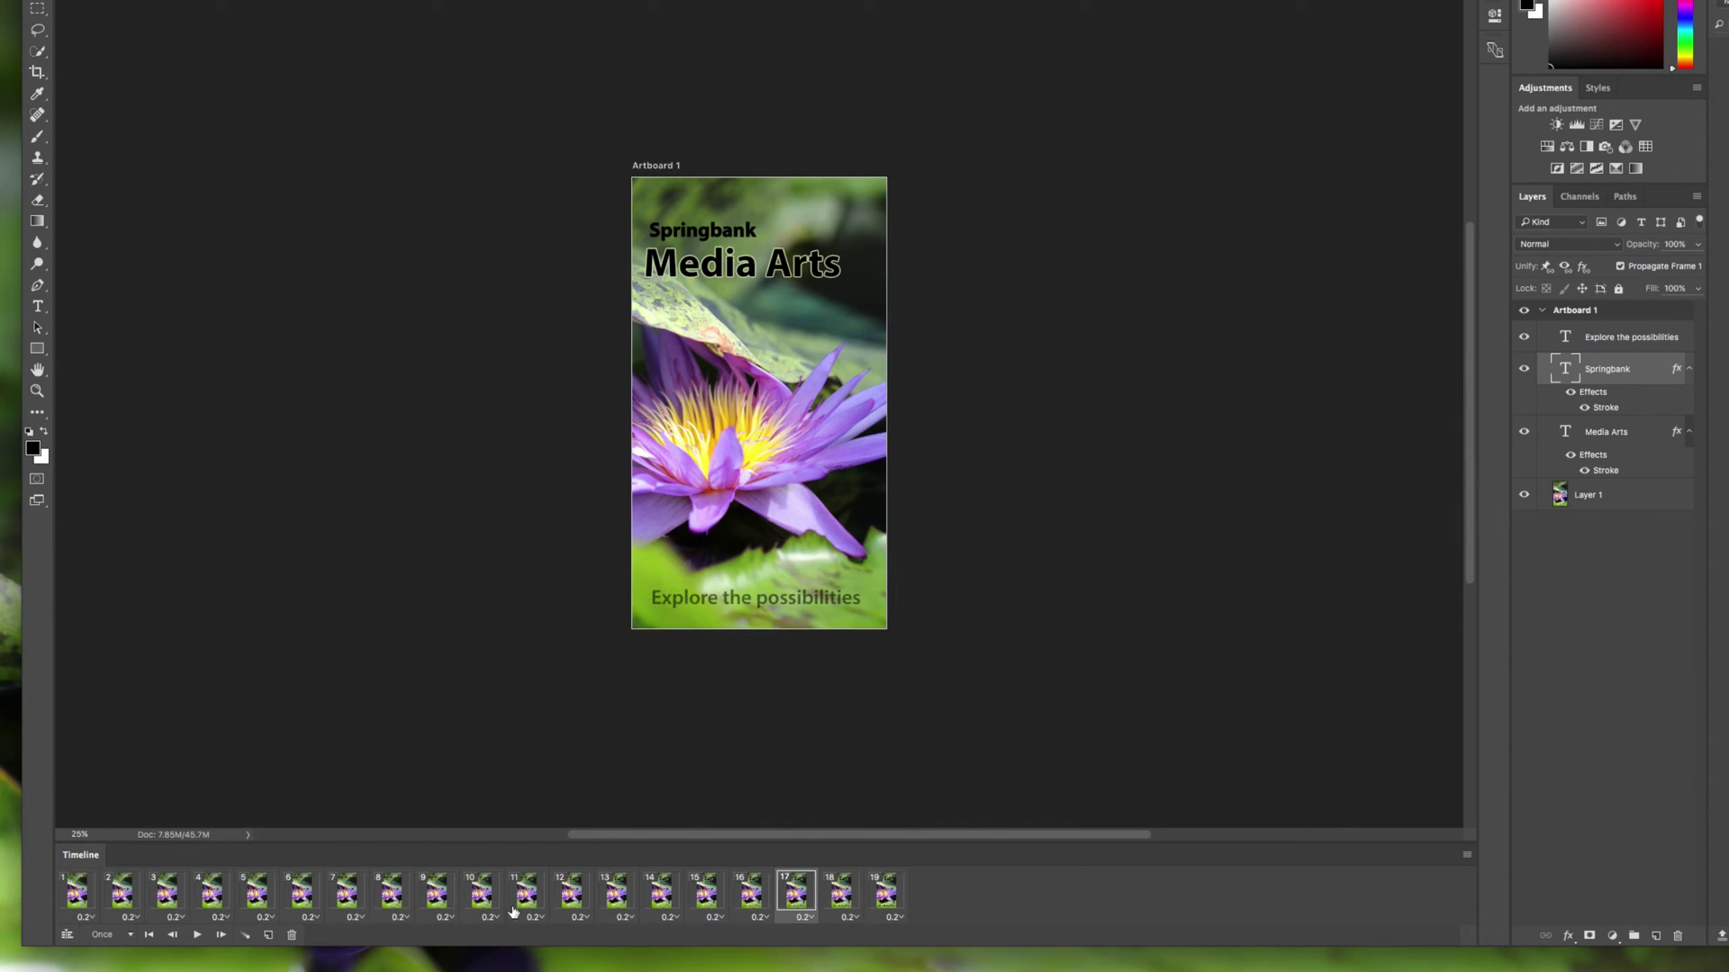
Play the animation from frame 1 to preview the text fade-ins
click(77, 894)
click(197, 934)
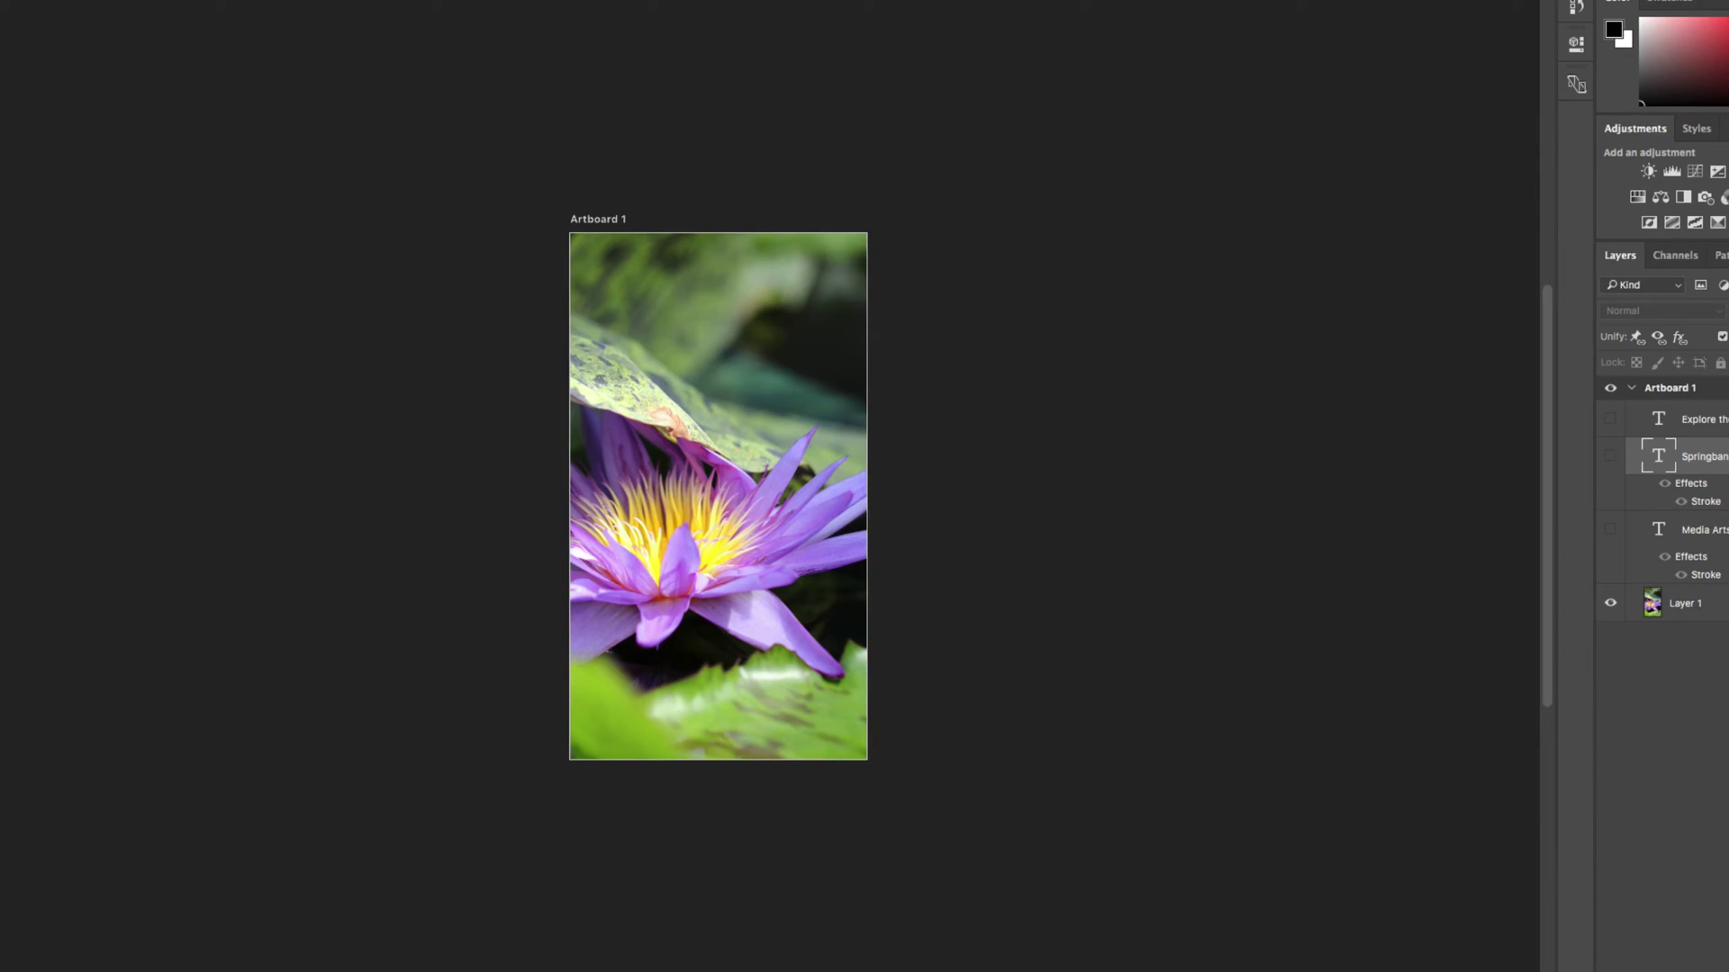
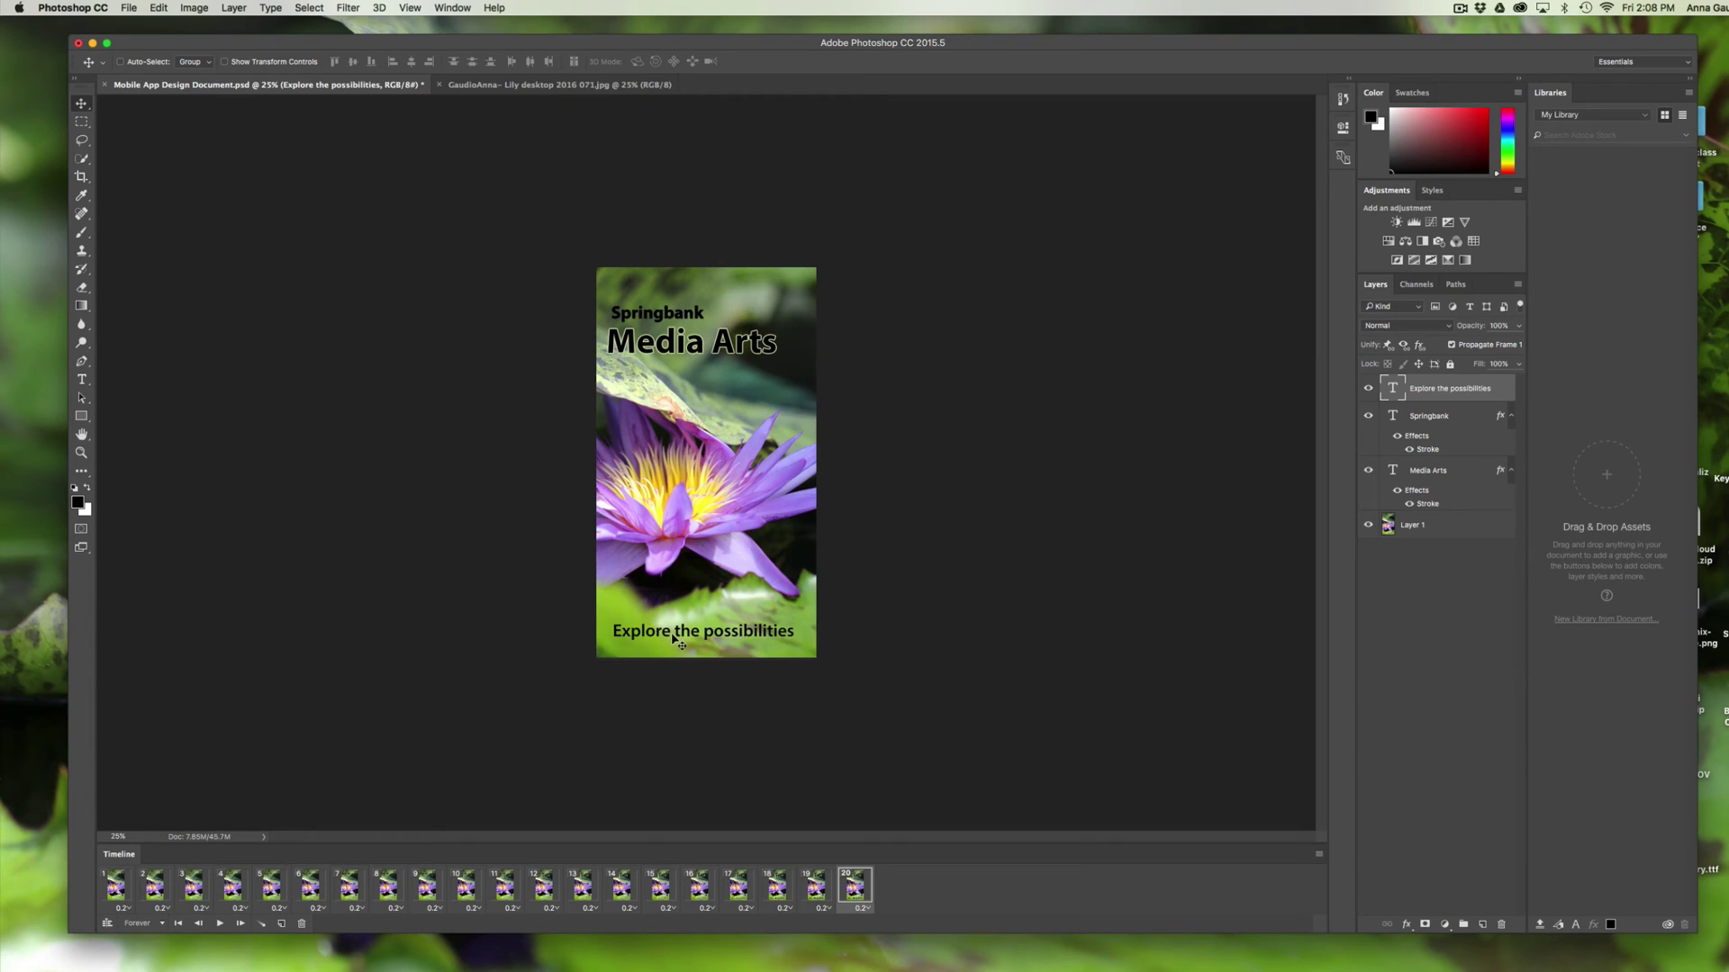
In frame 20, move the Explore the possibilities text up to just below the Media Arts title and compare it with frame 19
drag(677, 638, 674, 417)
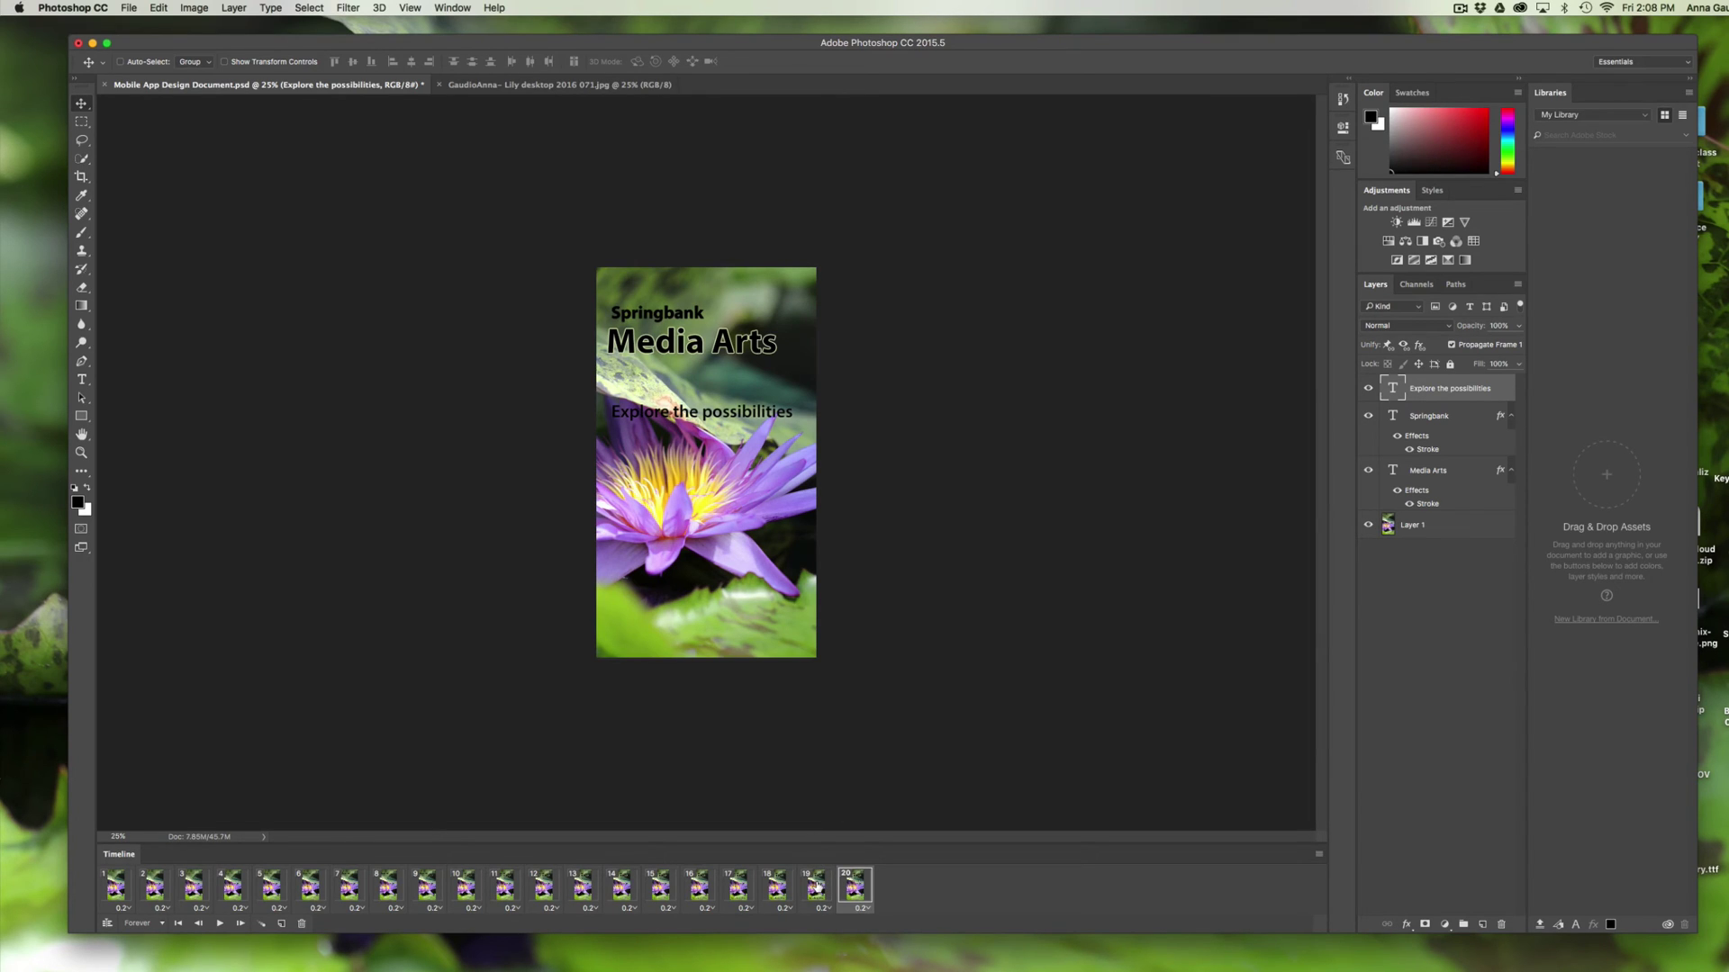
click(816, 886)
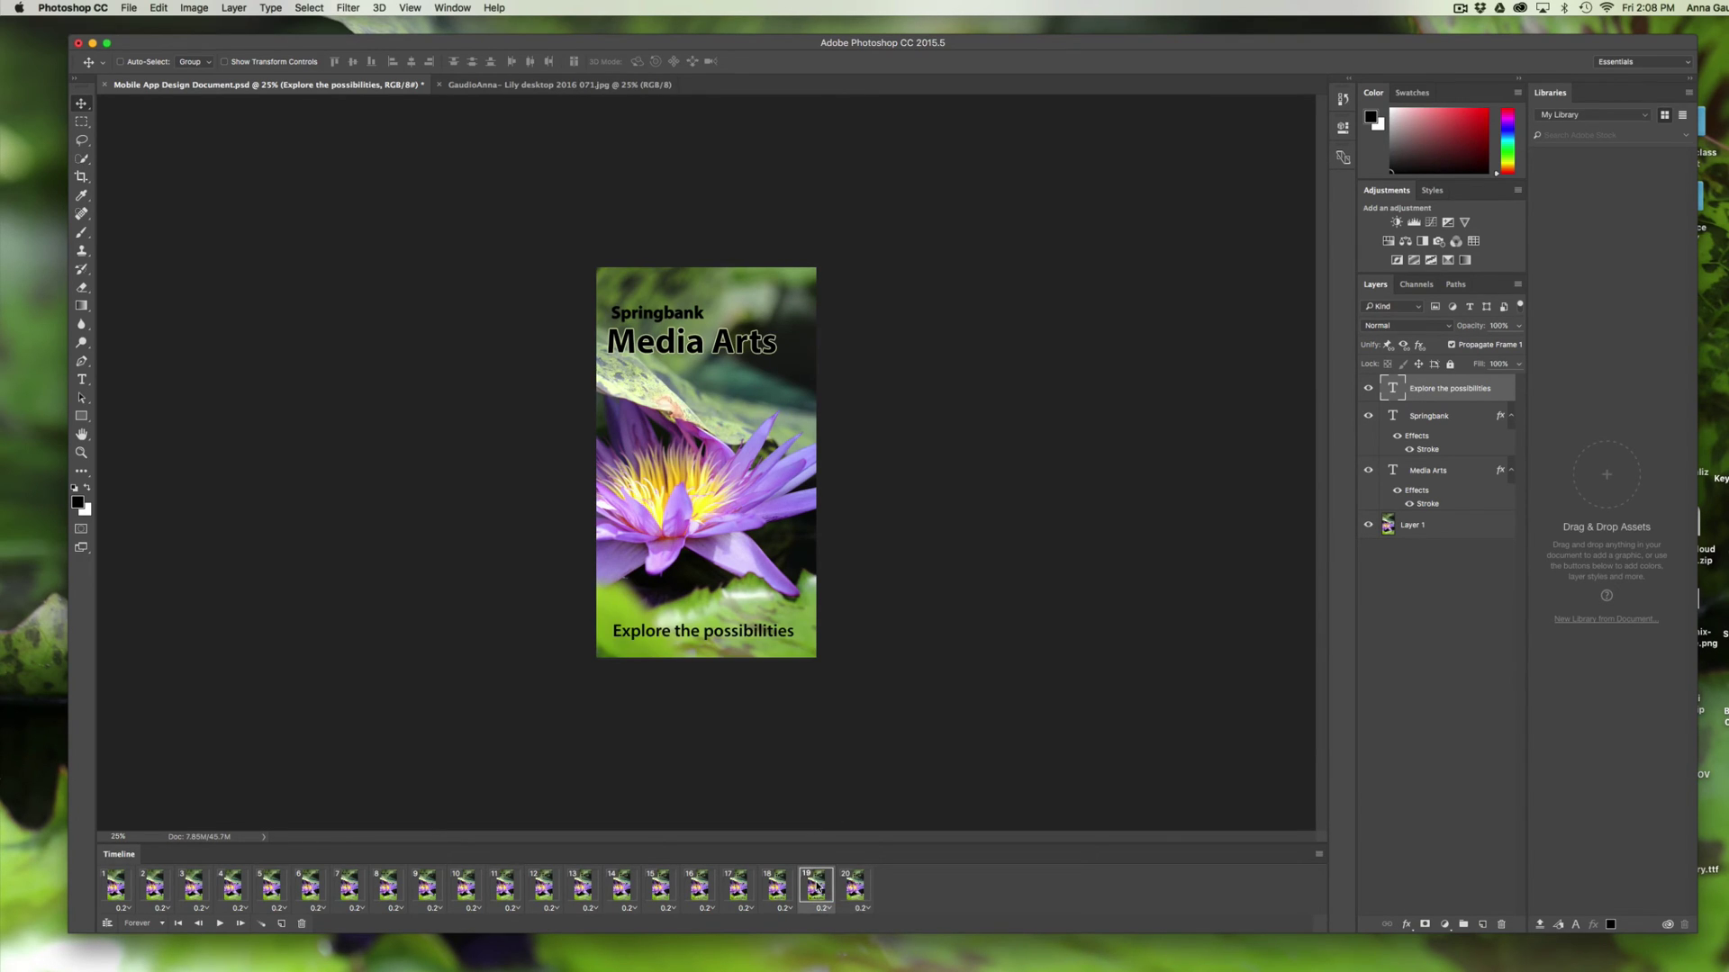
click(853, 889)
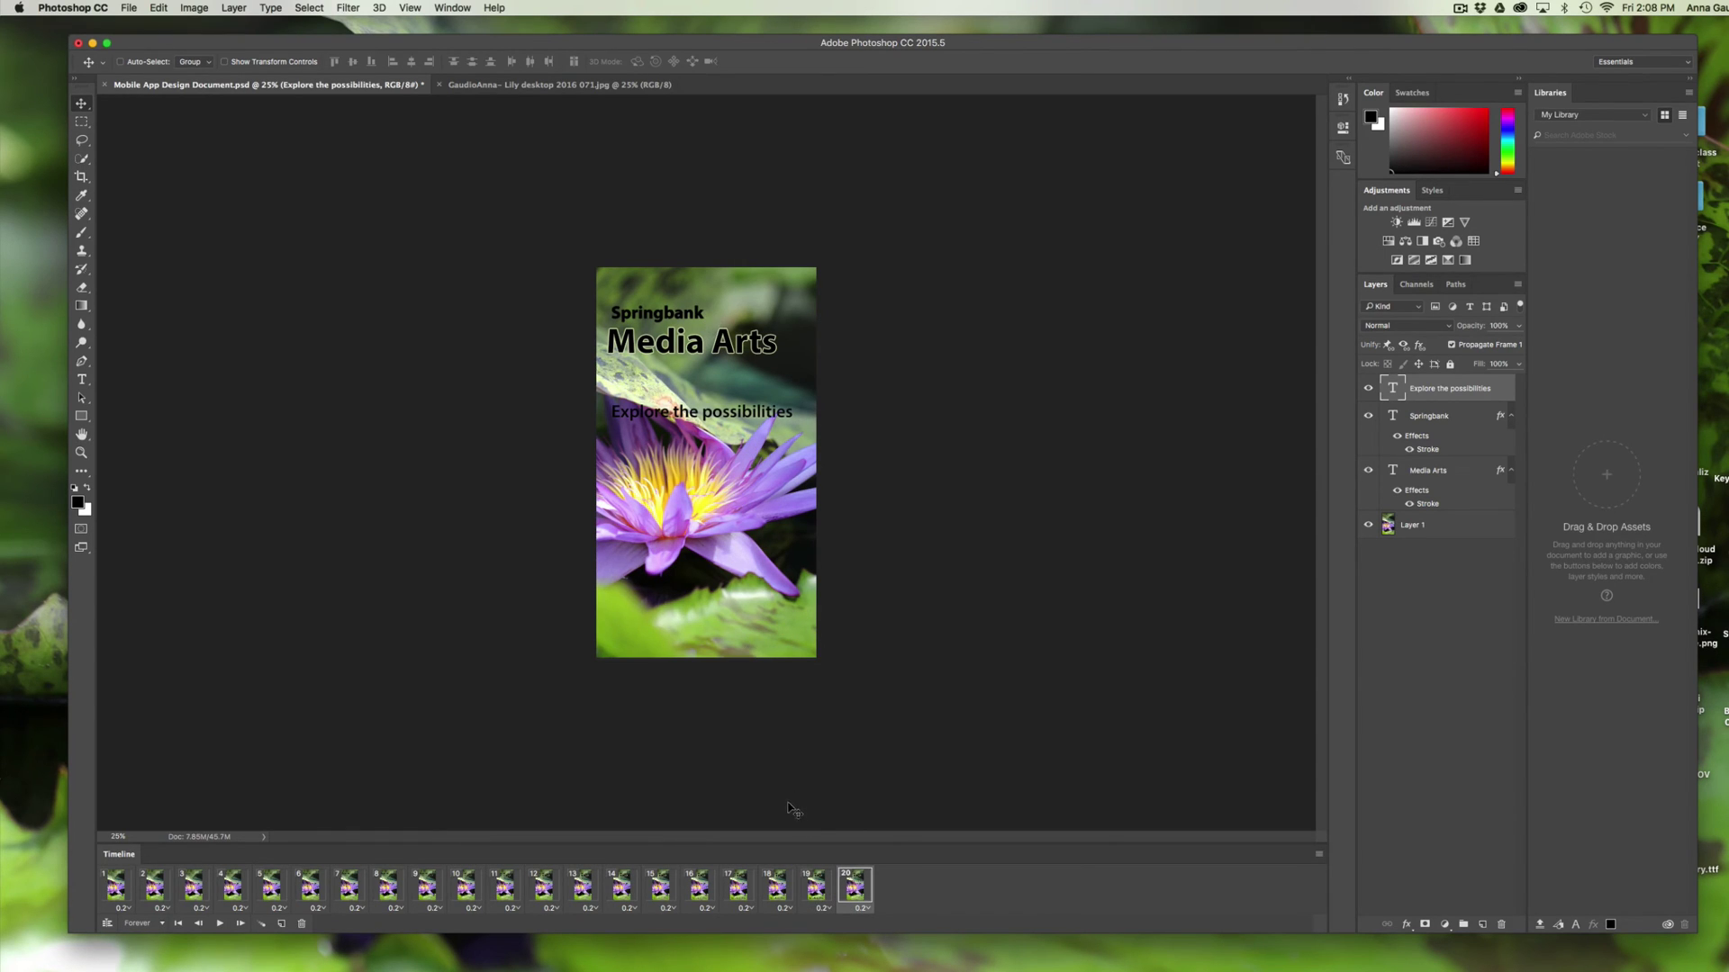
Tween frames 19 and 20, adding 5 frames for all layers with position, opacity and effects
click(816, 887)
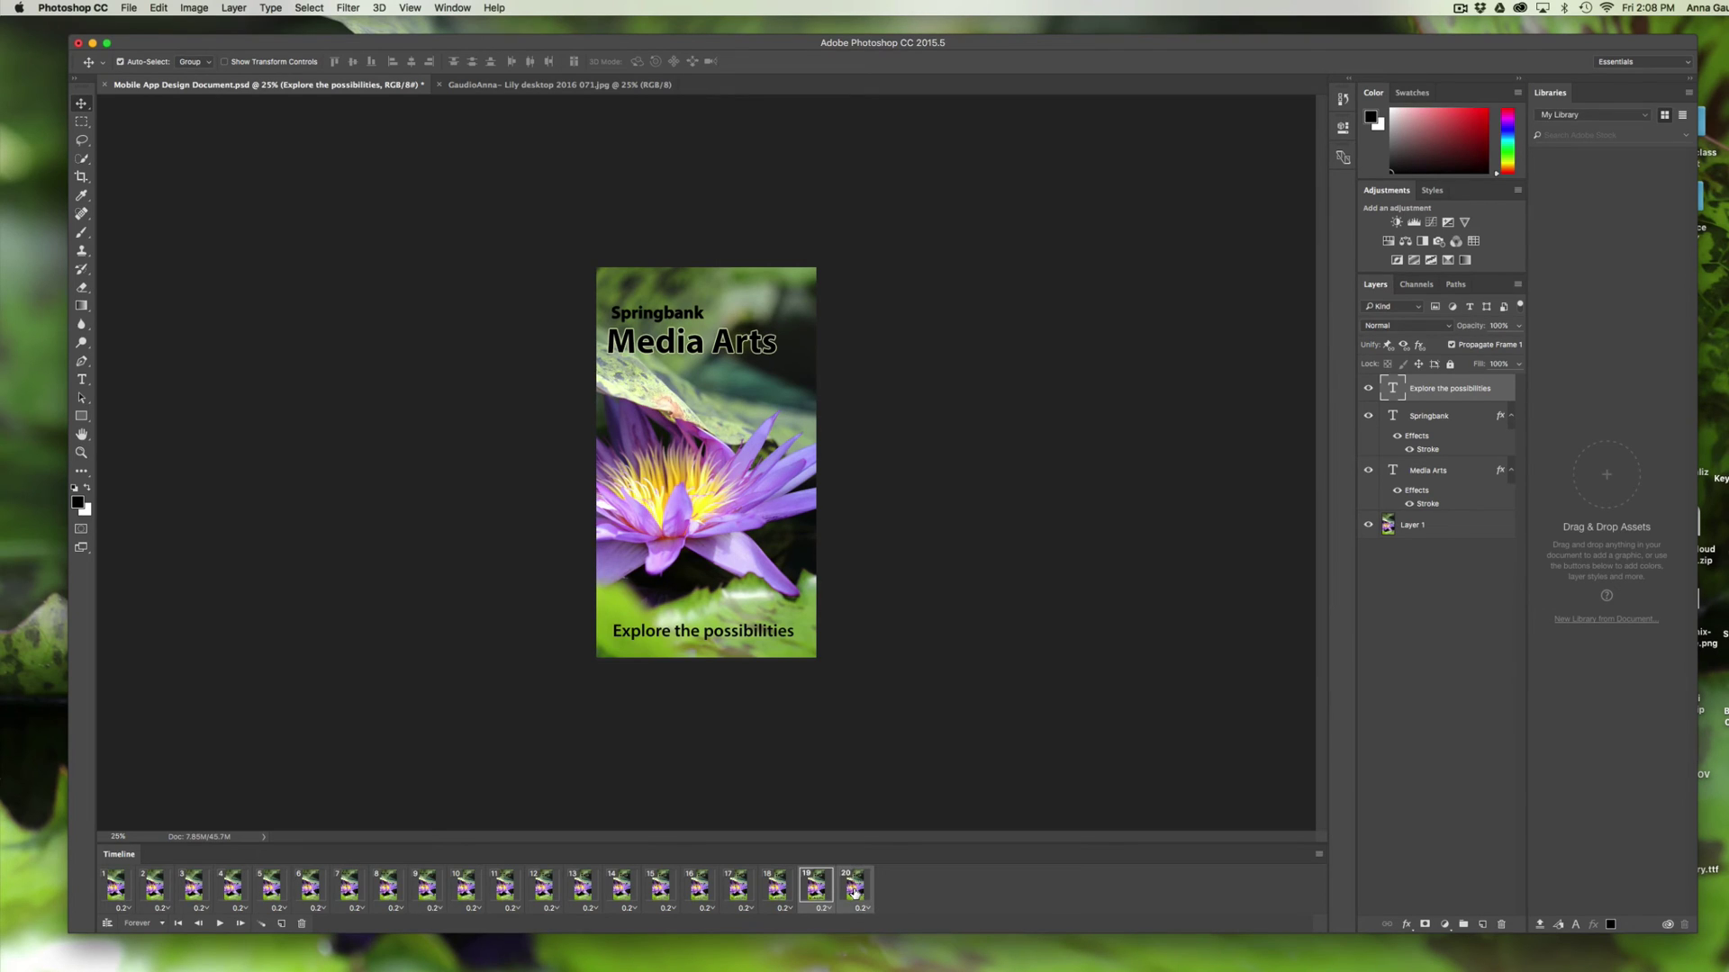
click(262, 924)
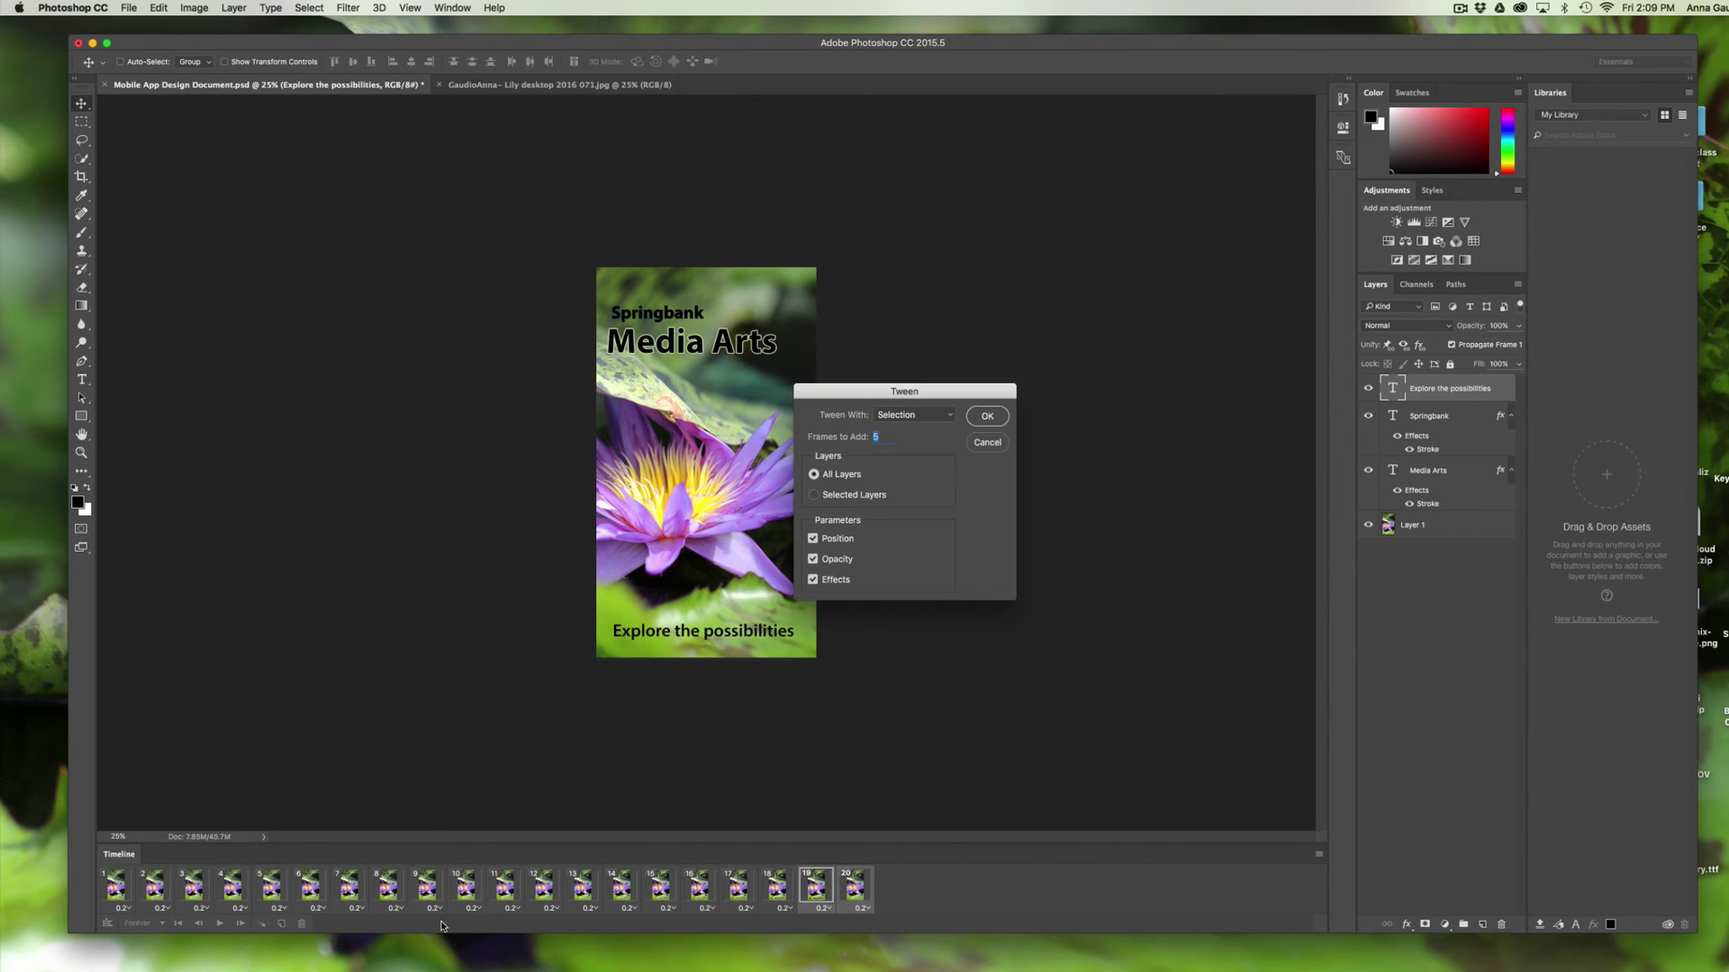
click(988, 418)
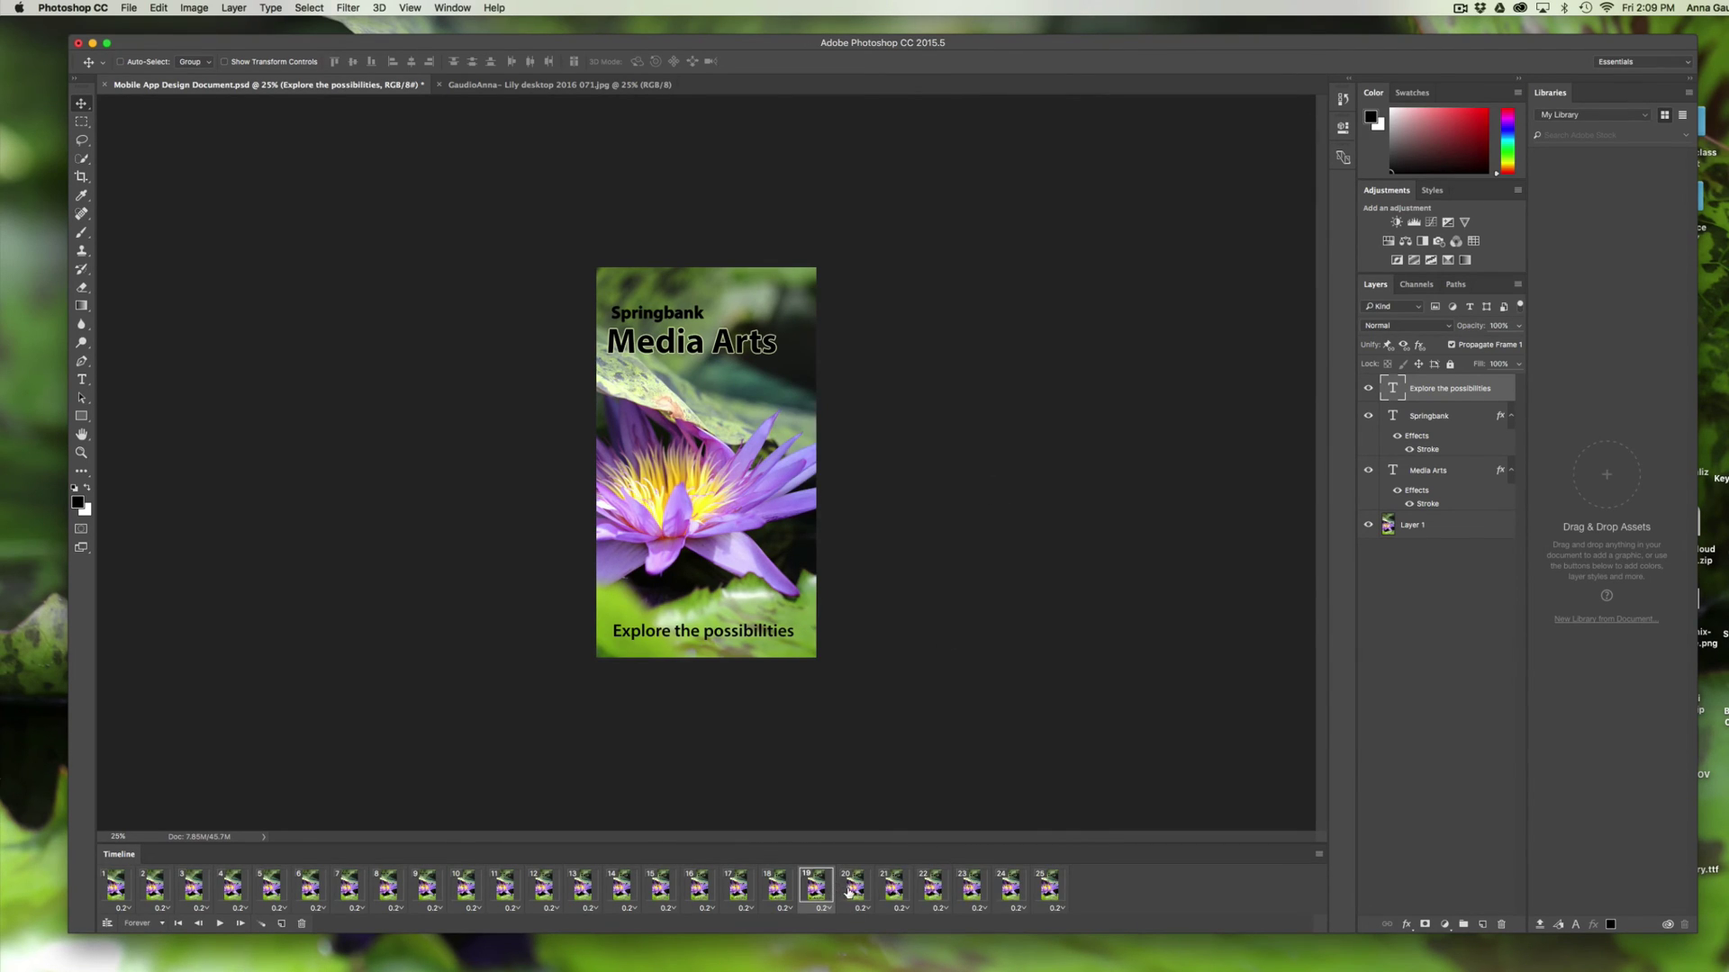
Play the animation and step through frames 20 to 25 to check the Explore the possibilities text's upward movement
click(221, 925)
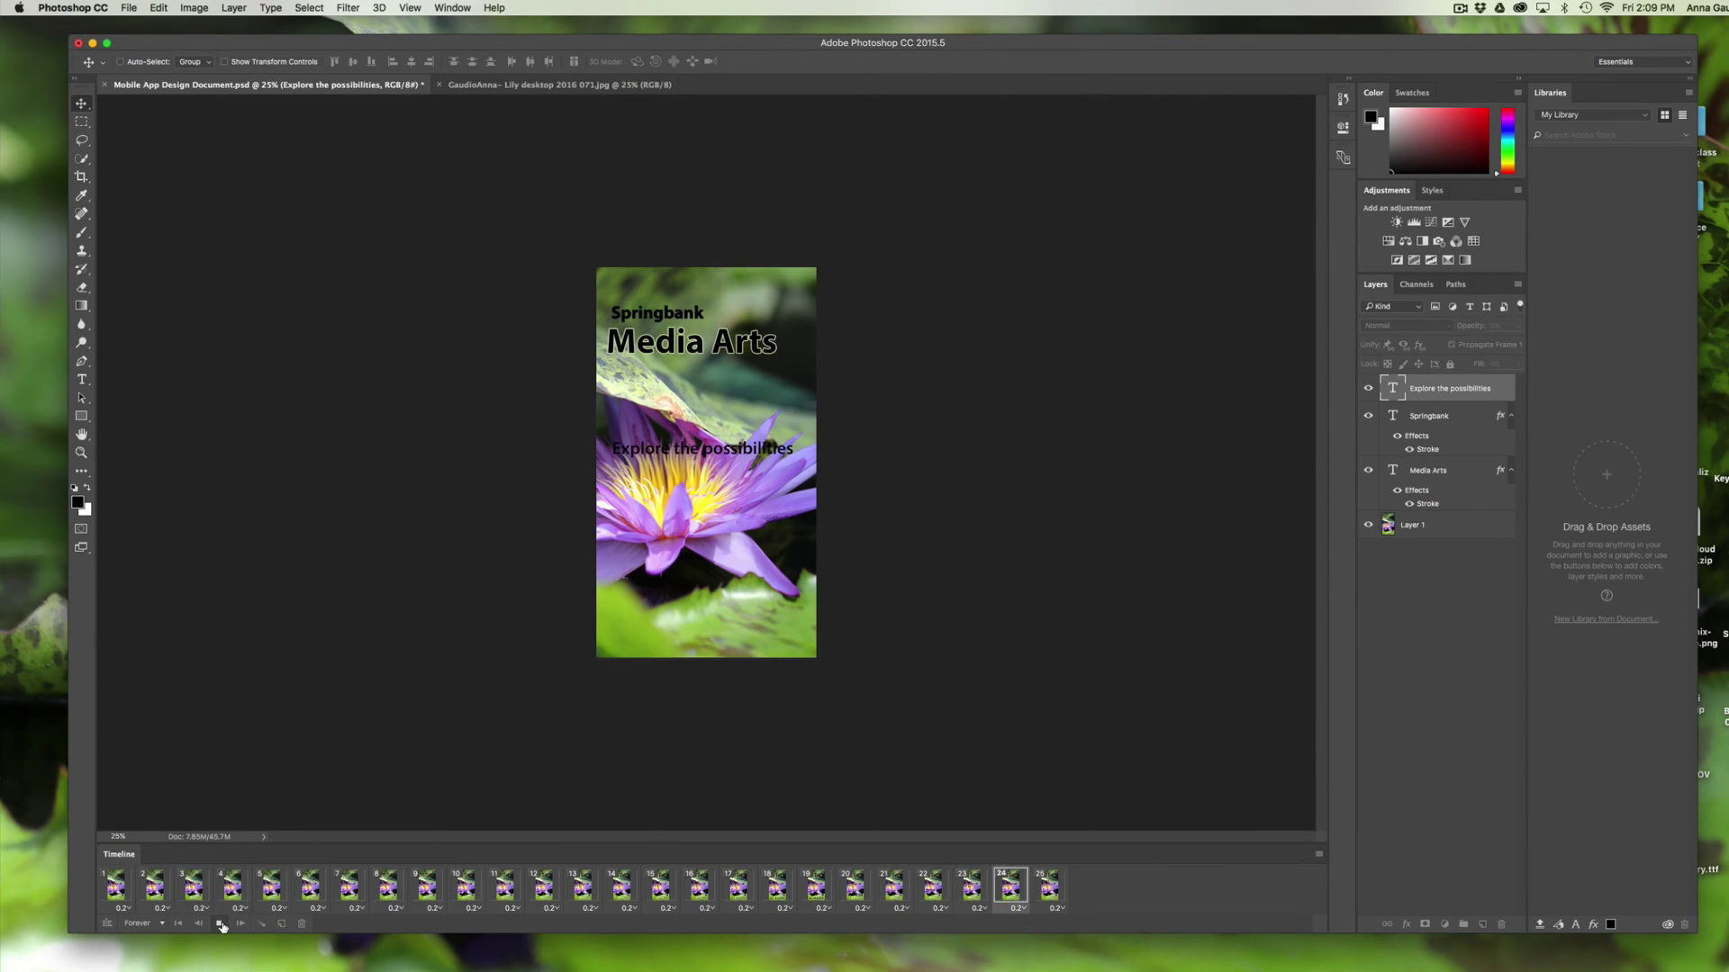
click(891, 887)
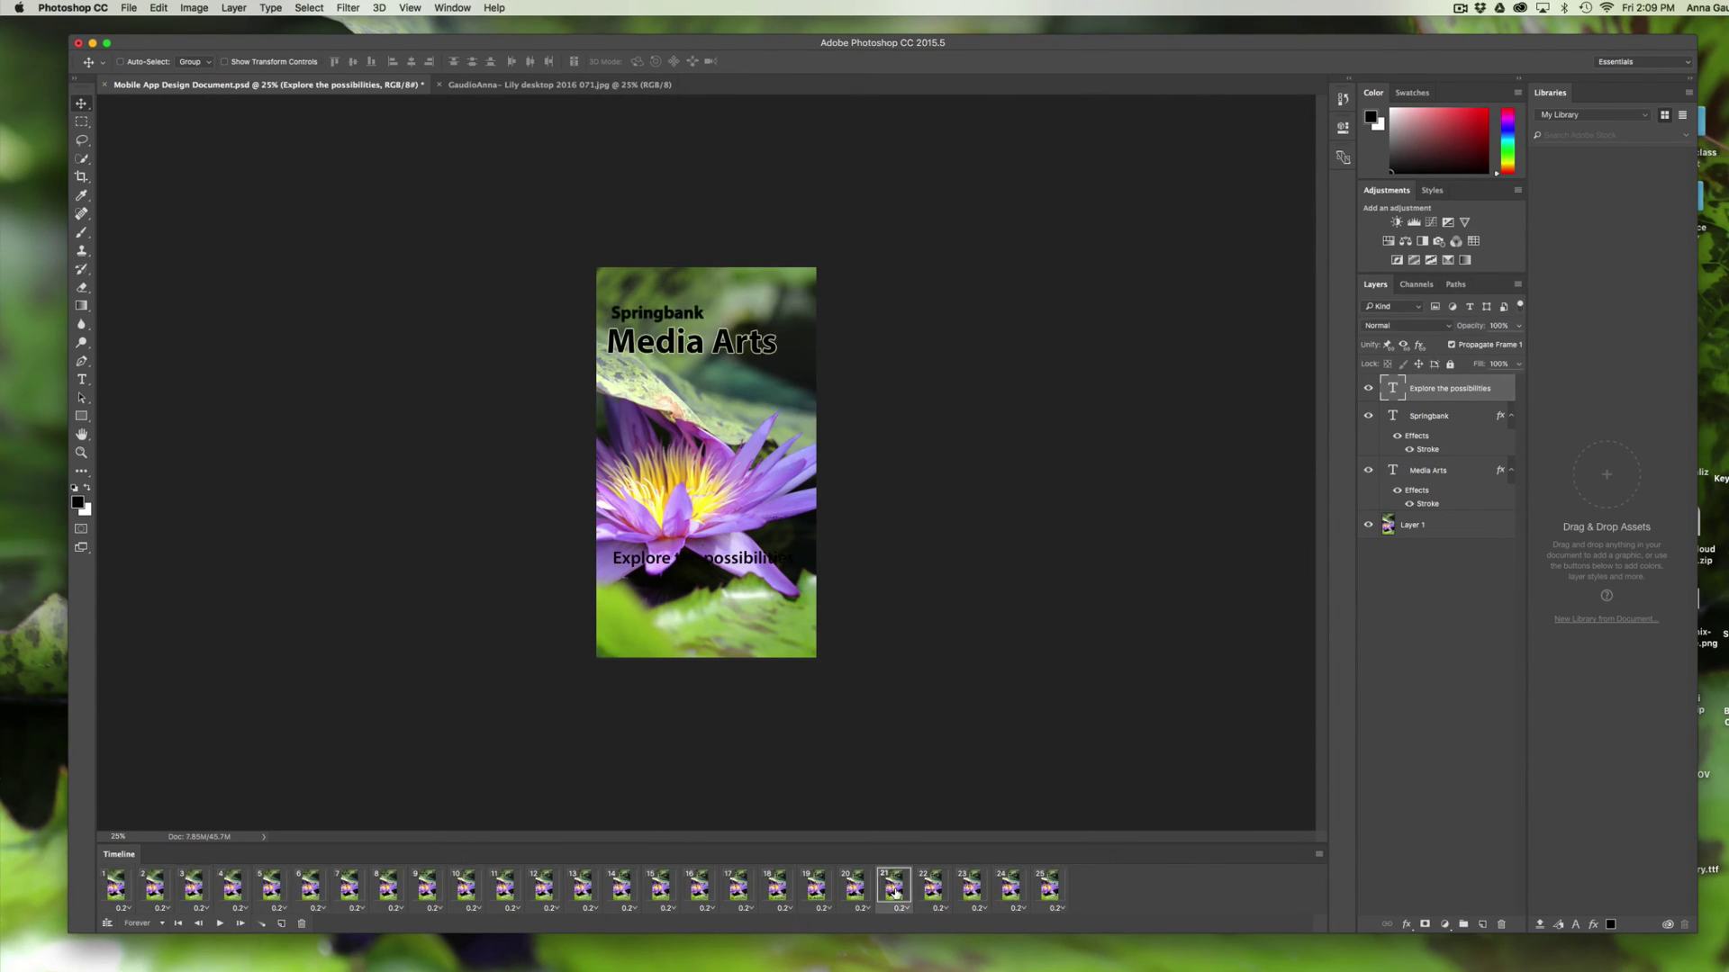
click(933, 890)
click(970, 889)
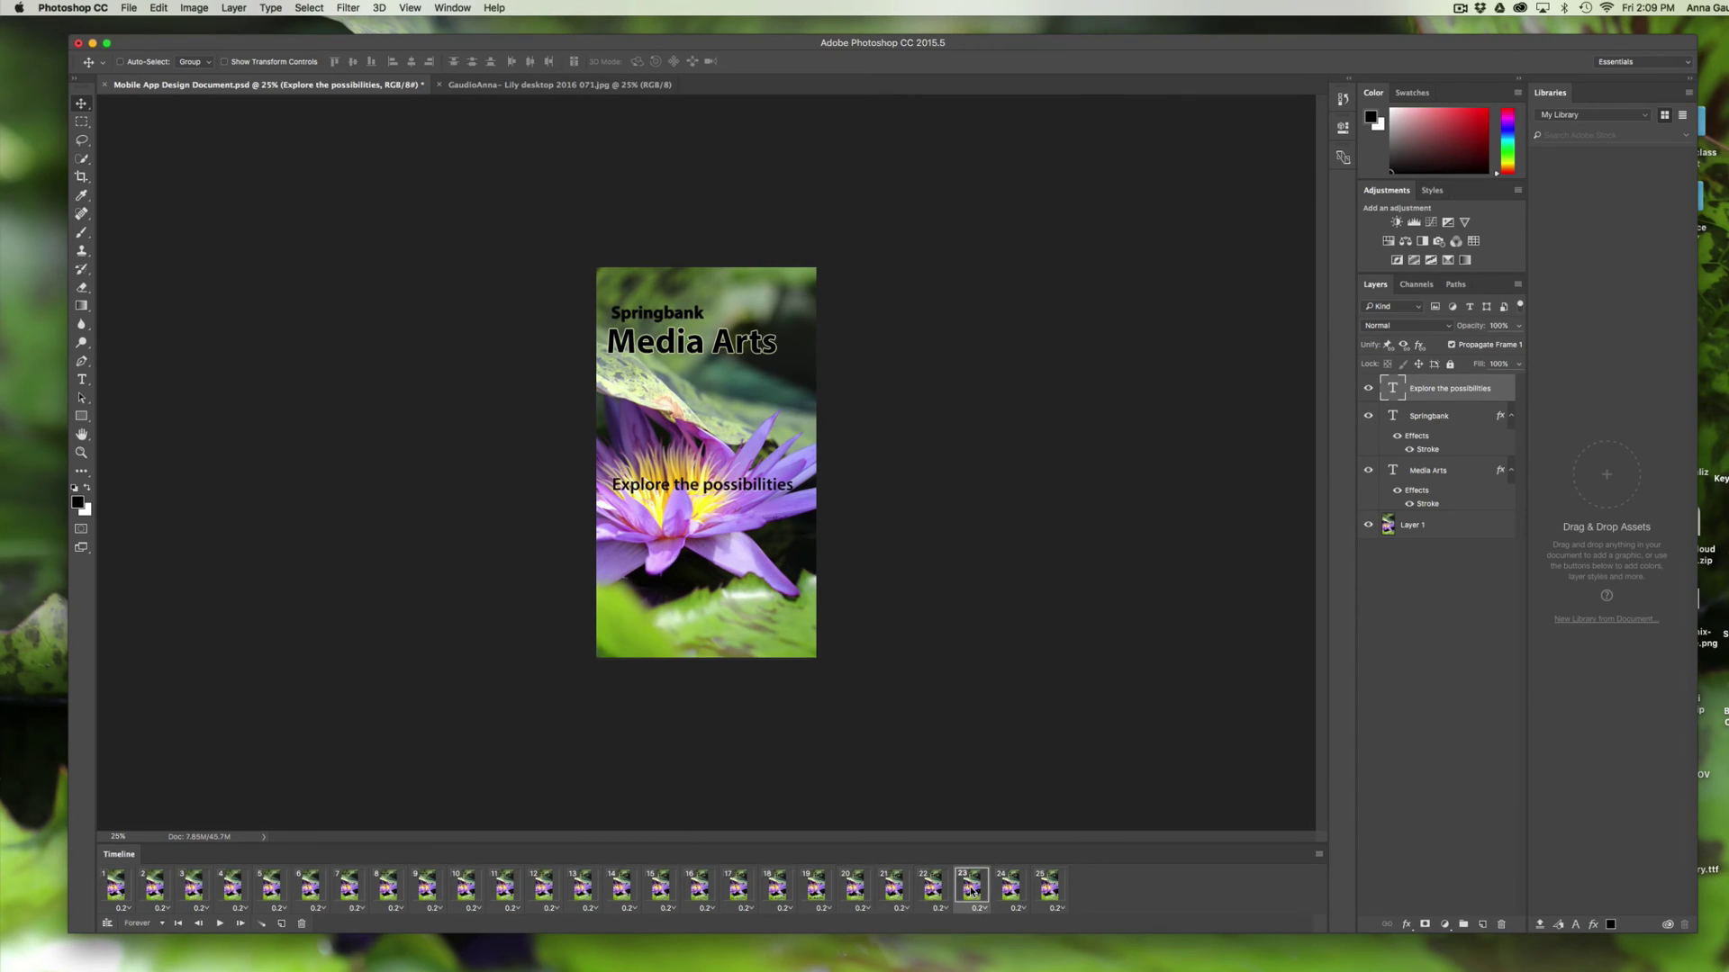
click(1009, 889)
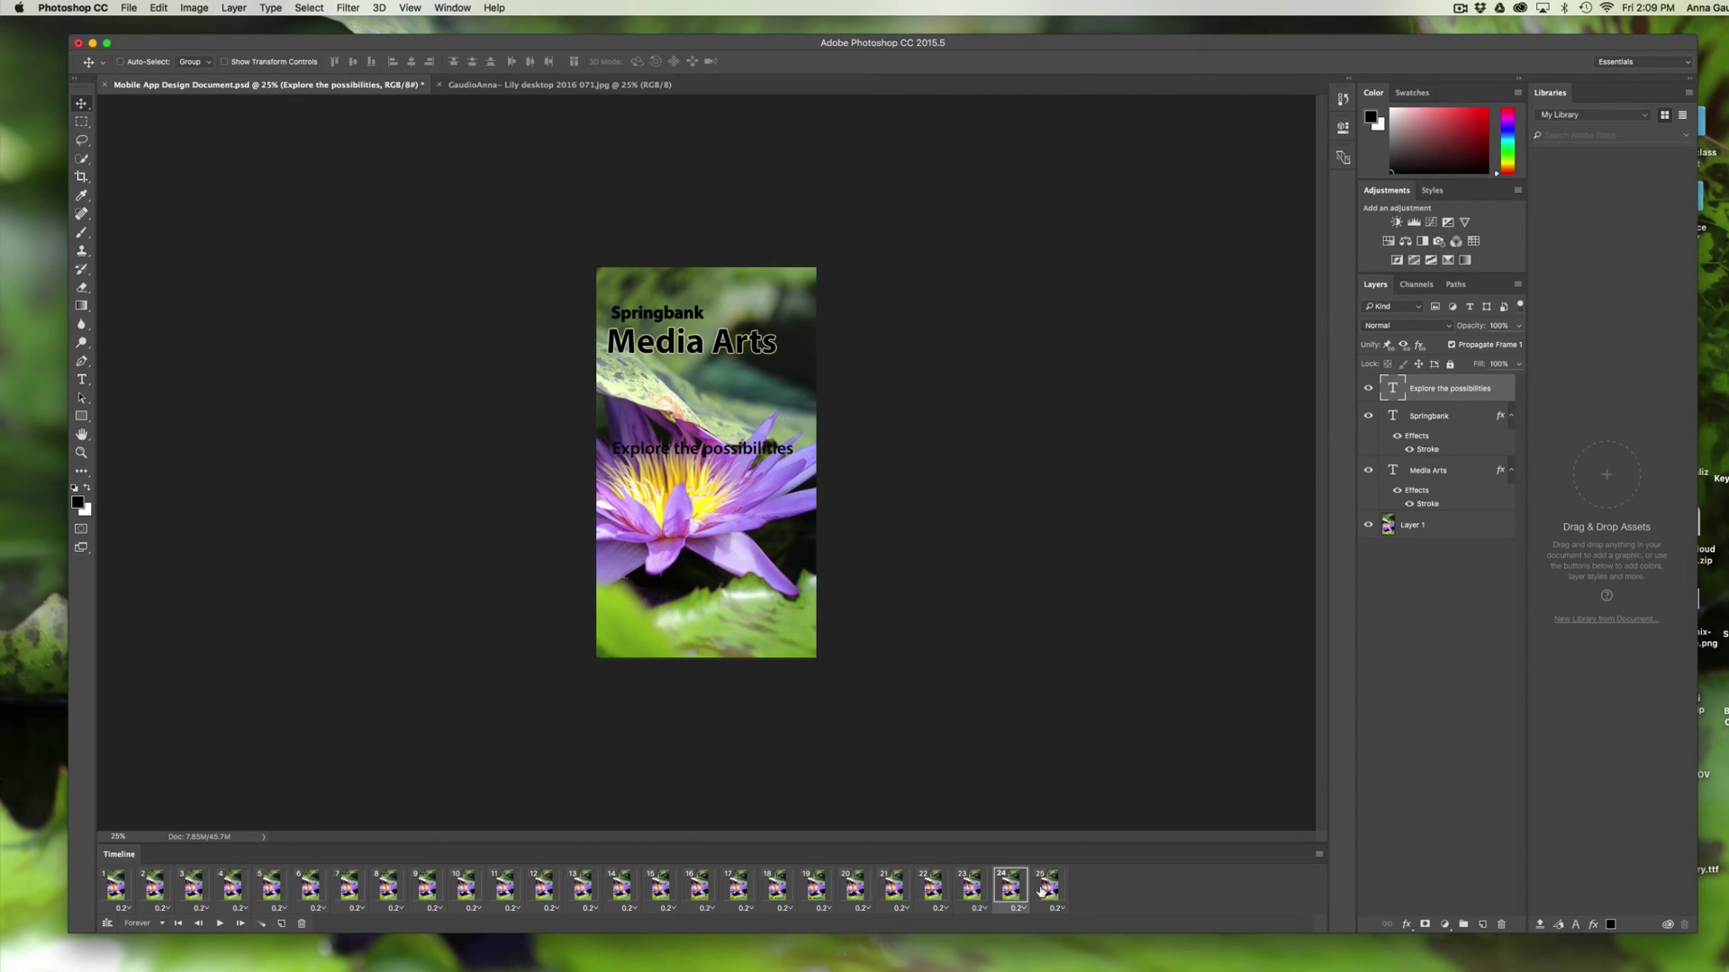
click(1041, 891)
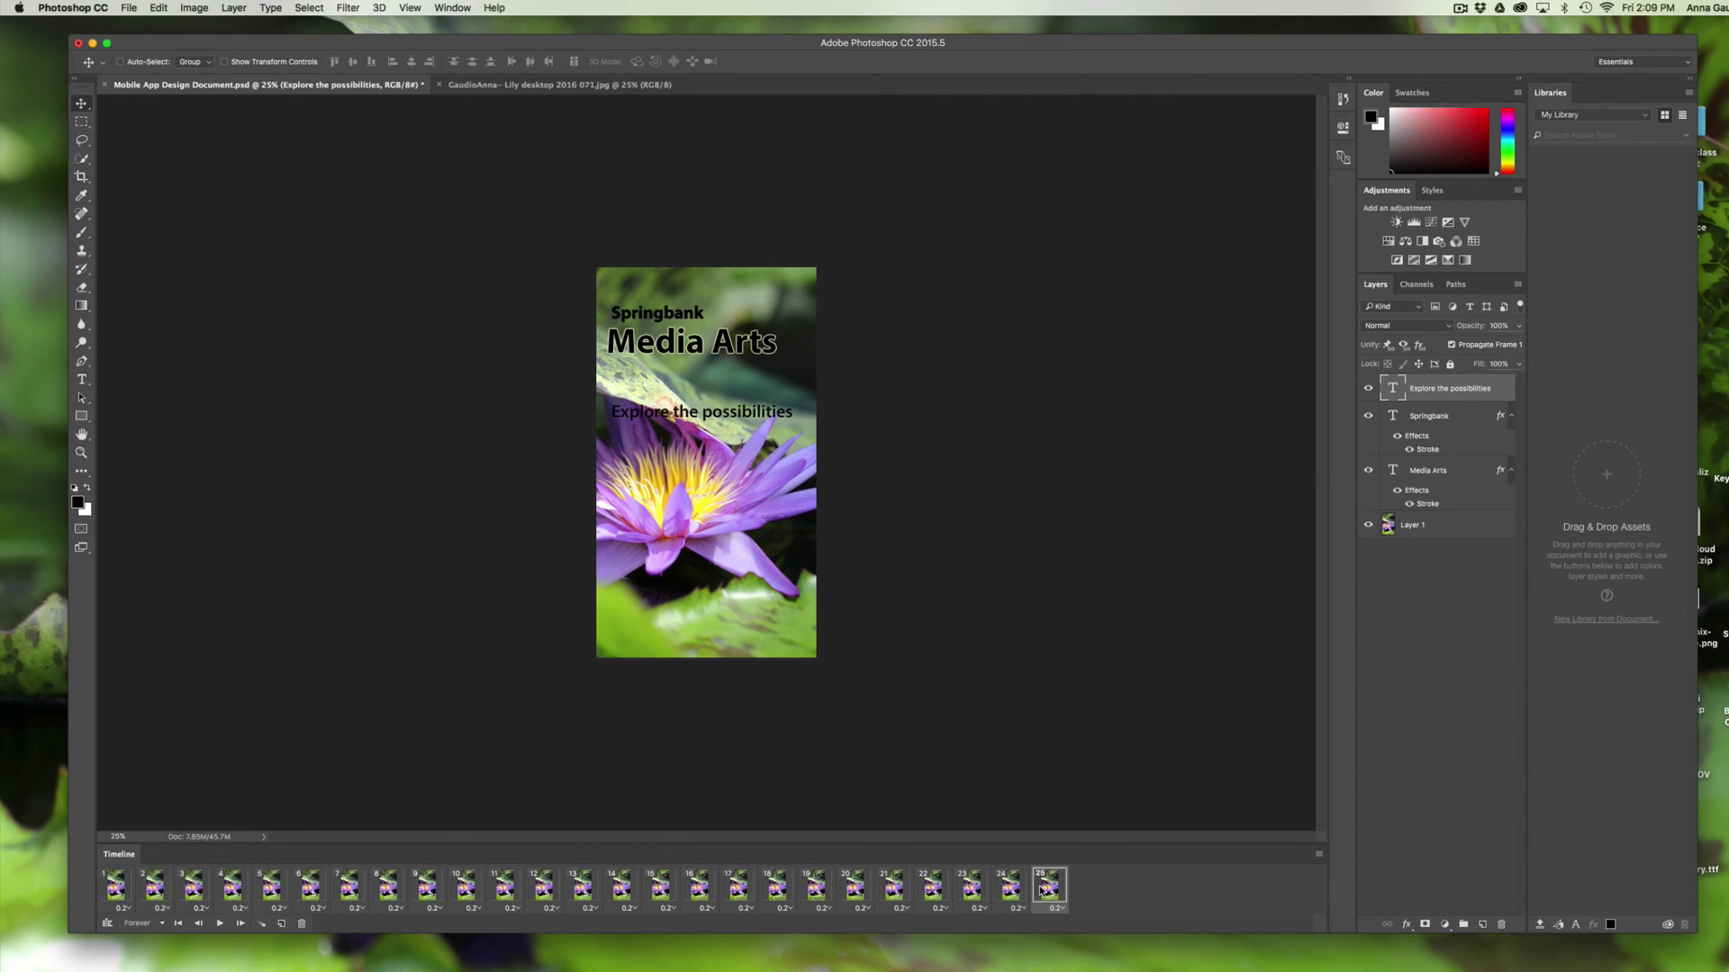
click(857, 891)
click(1012, 891)
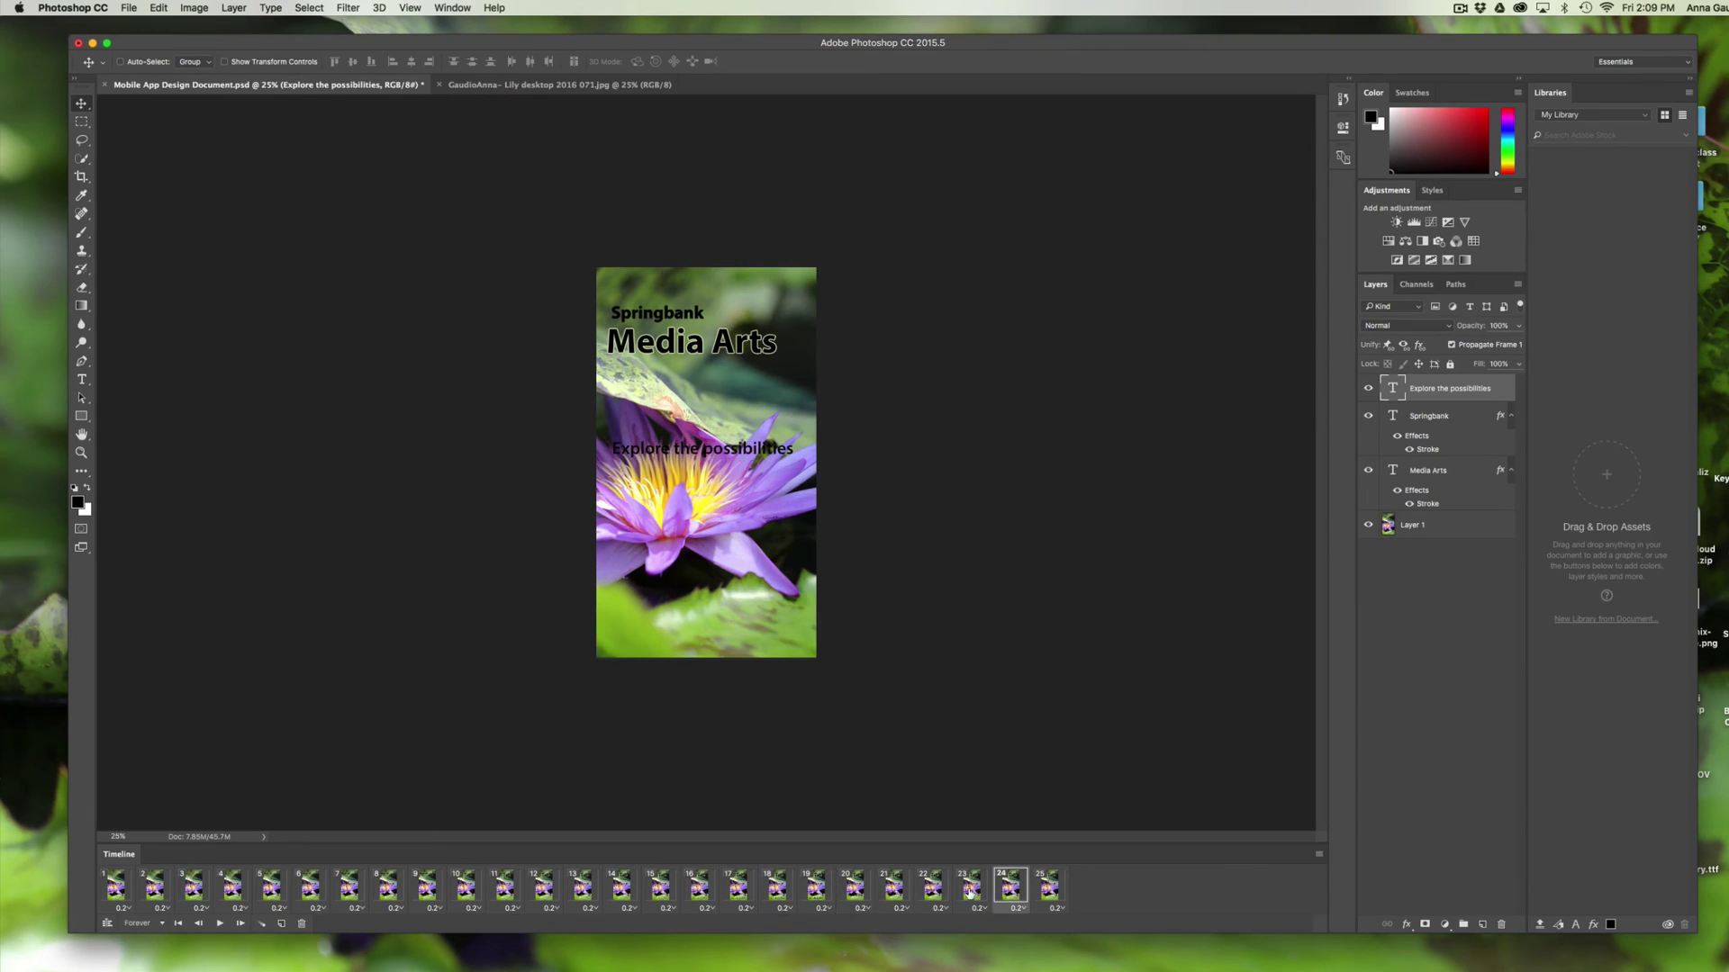
click(970, 892)
Delete the tweened frames 20 through 24
click(855, 891)
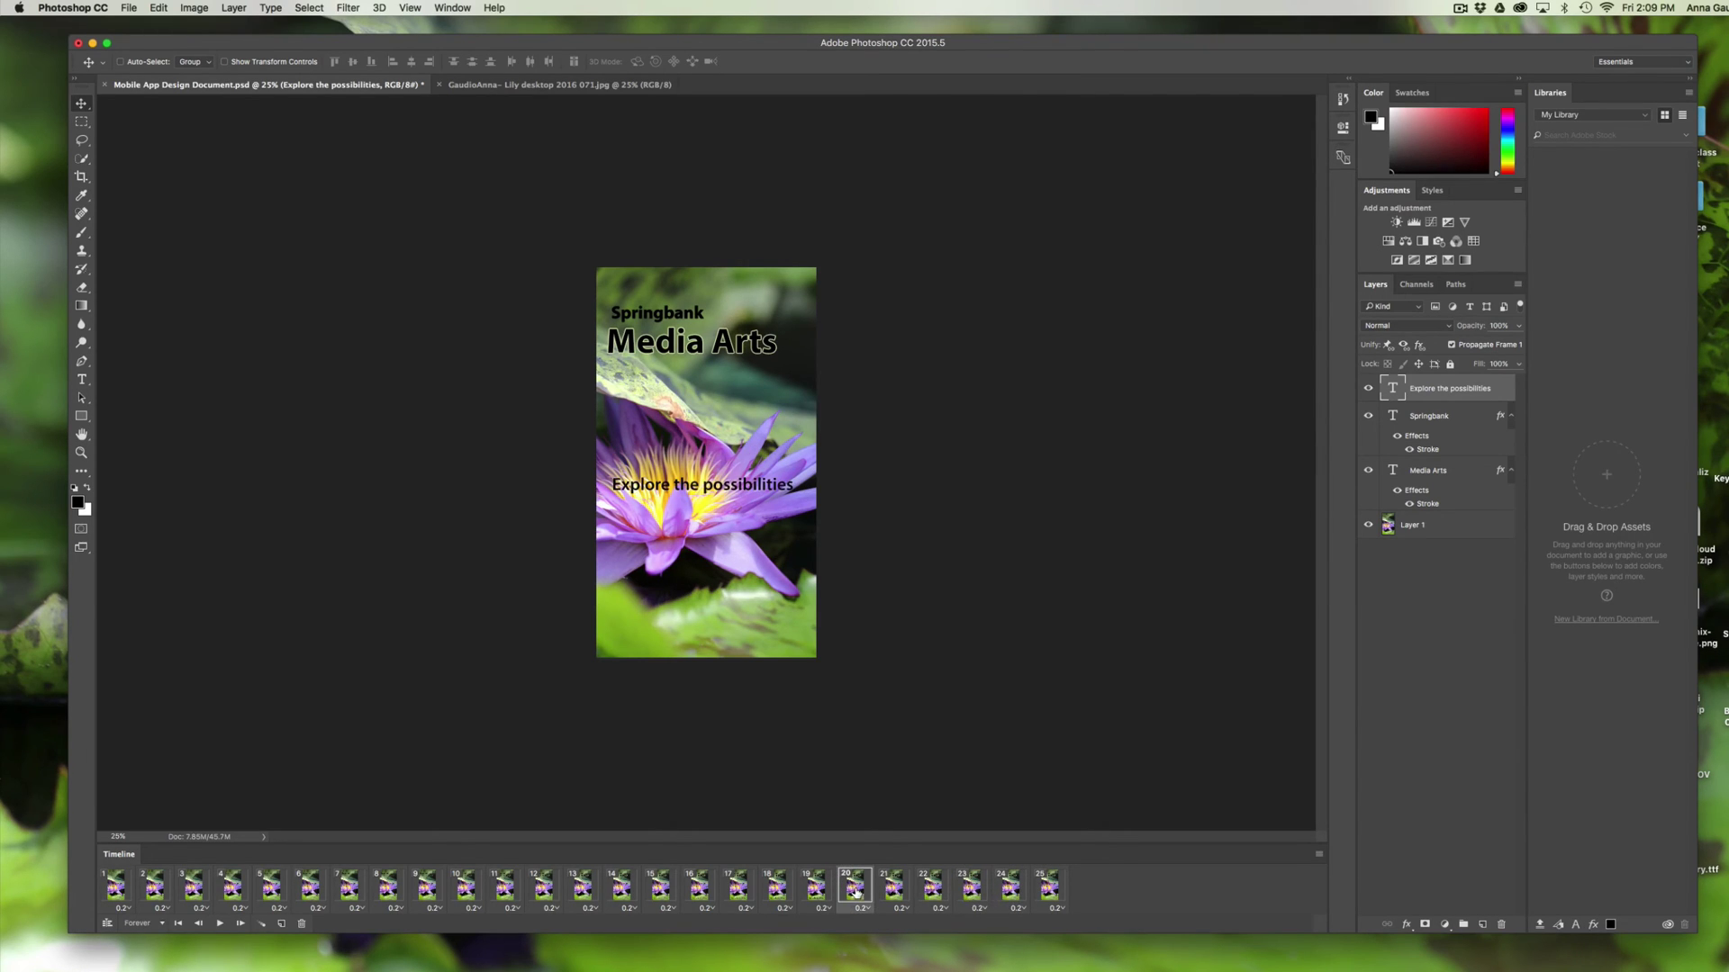
shift+click(1015, 892)
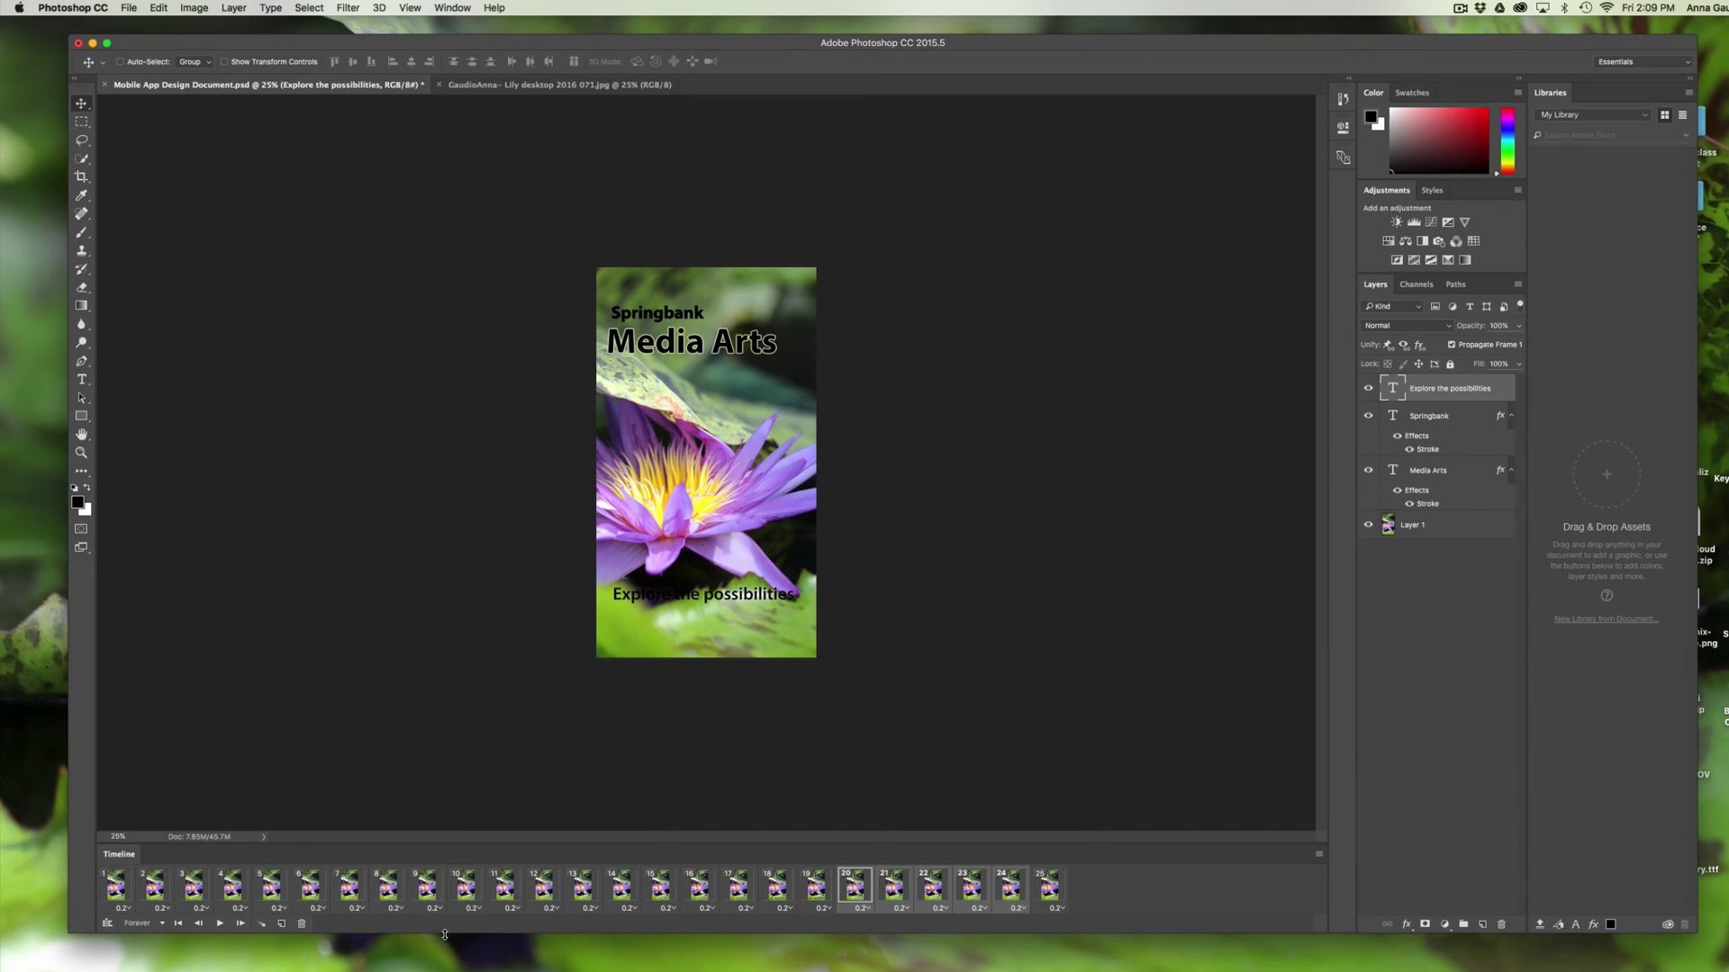
click(303, 927)
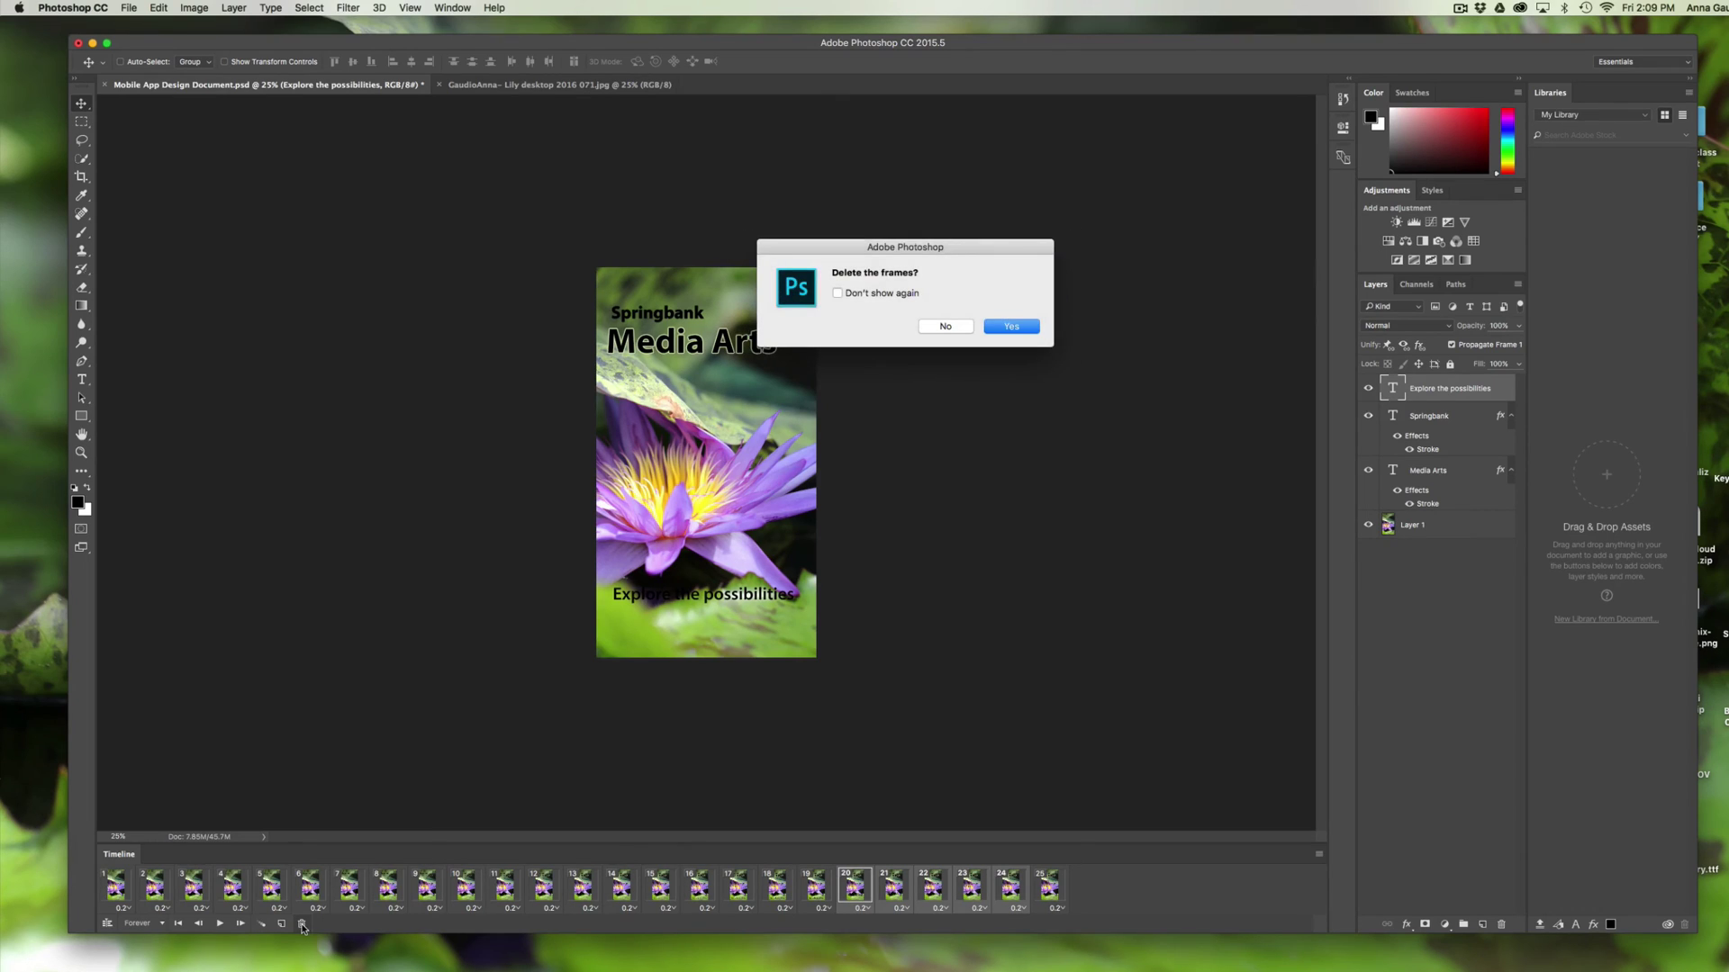
click(1012, 327)
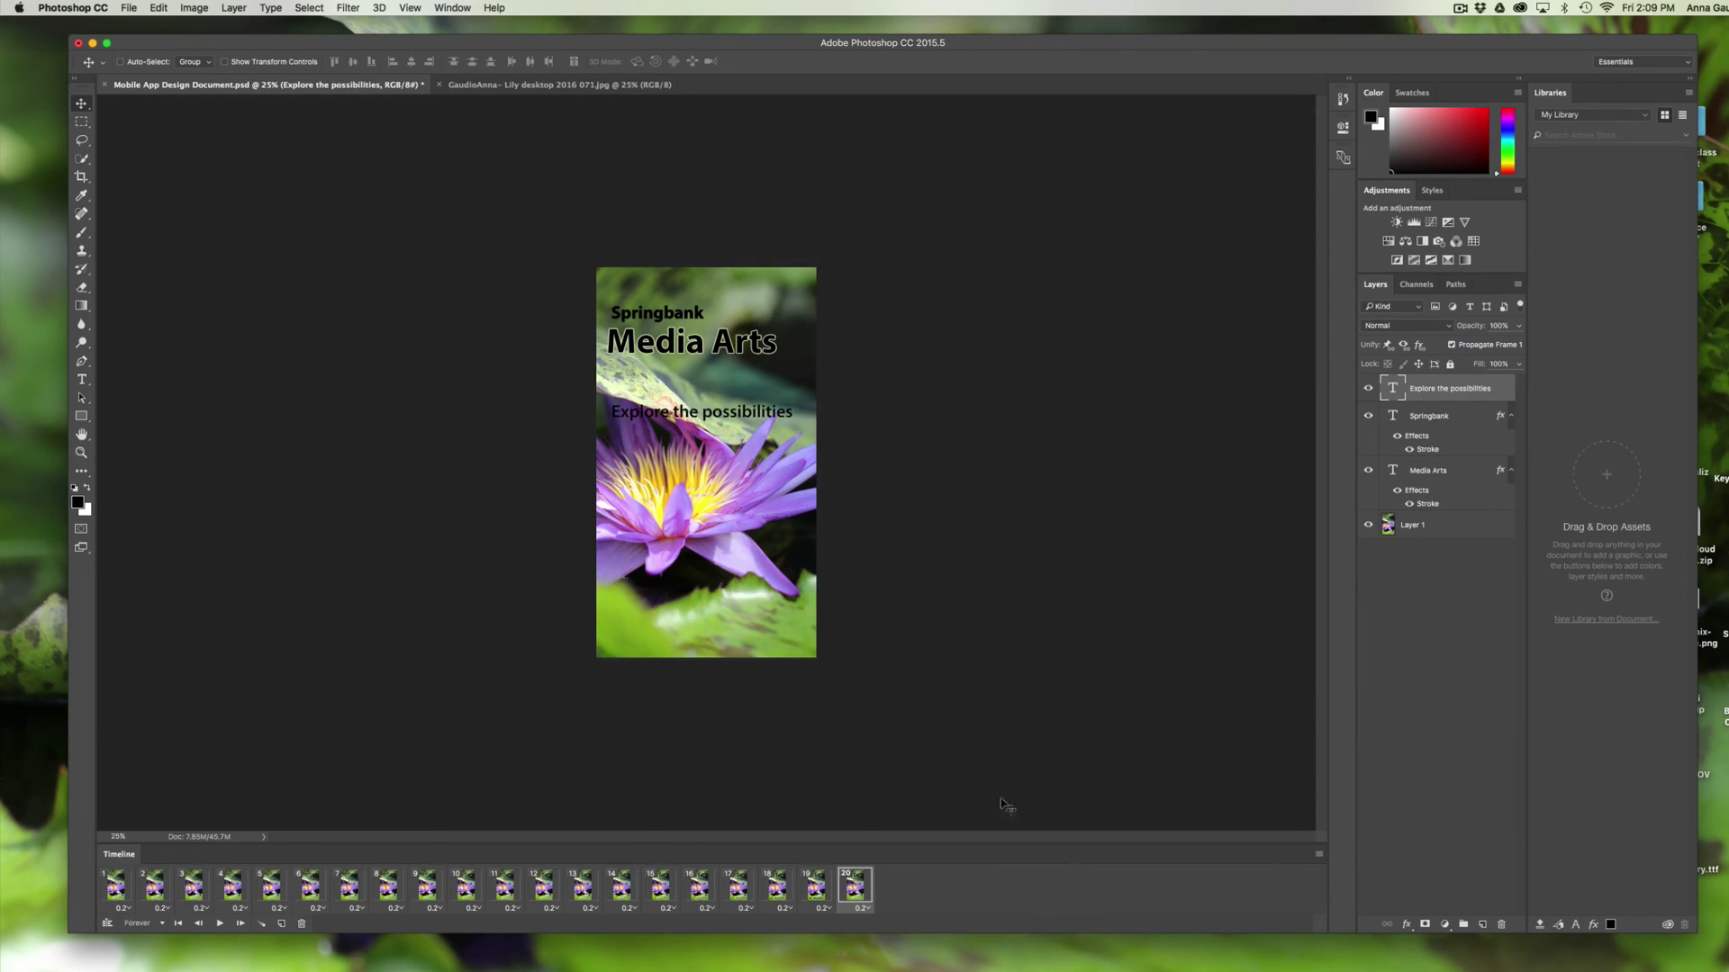
Tween frames 19 and 20 with 20 added frames for all layers, and play the animation
click(819, 887)
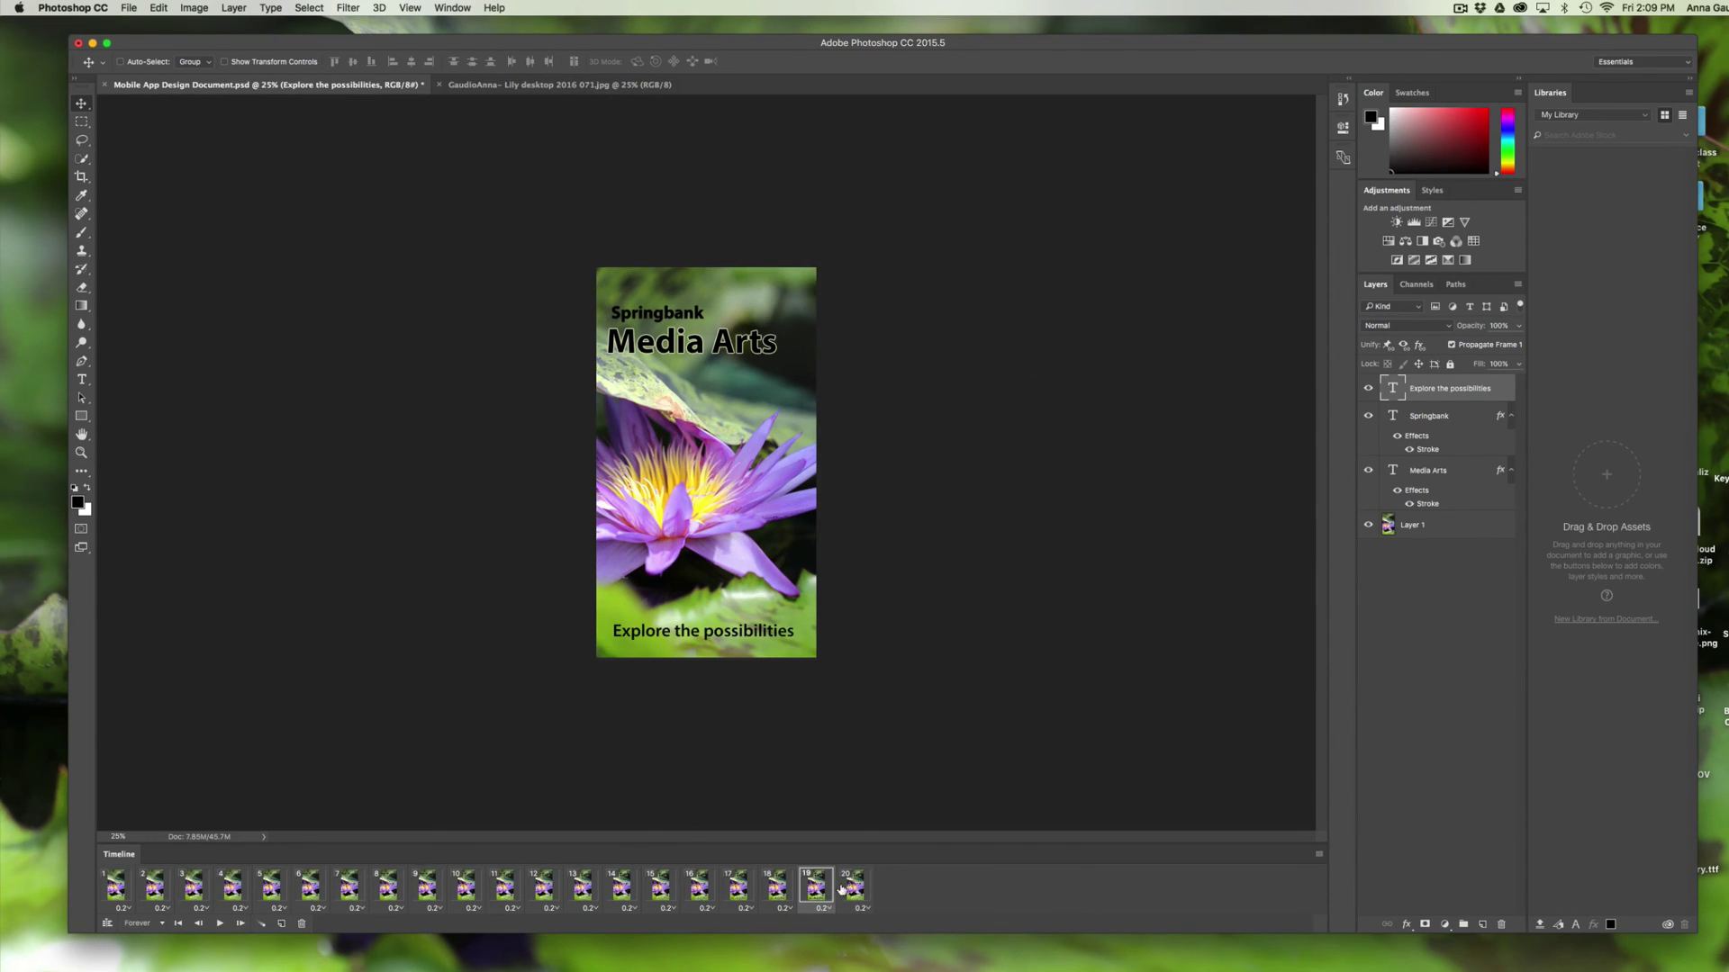
click(846, 890)
click(821, 892)
click(262, 925)
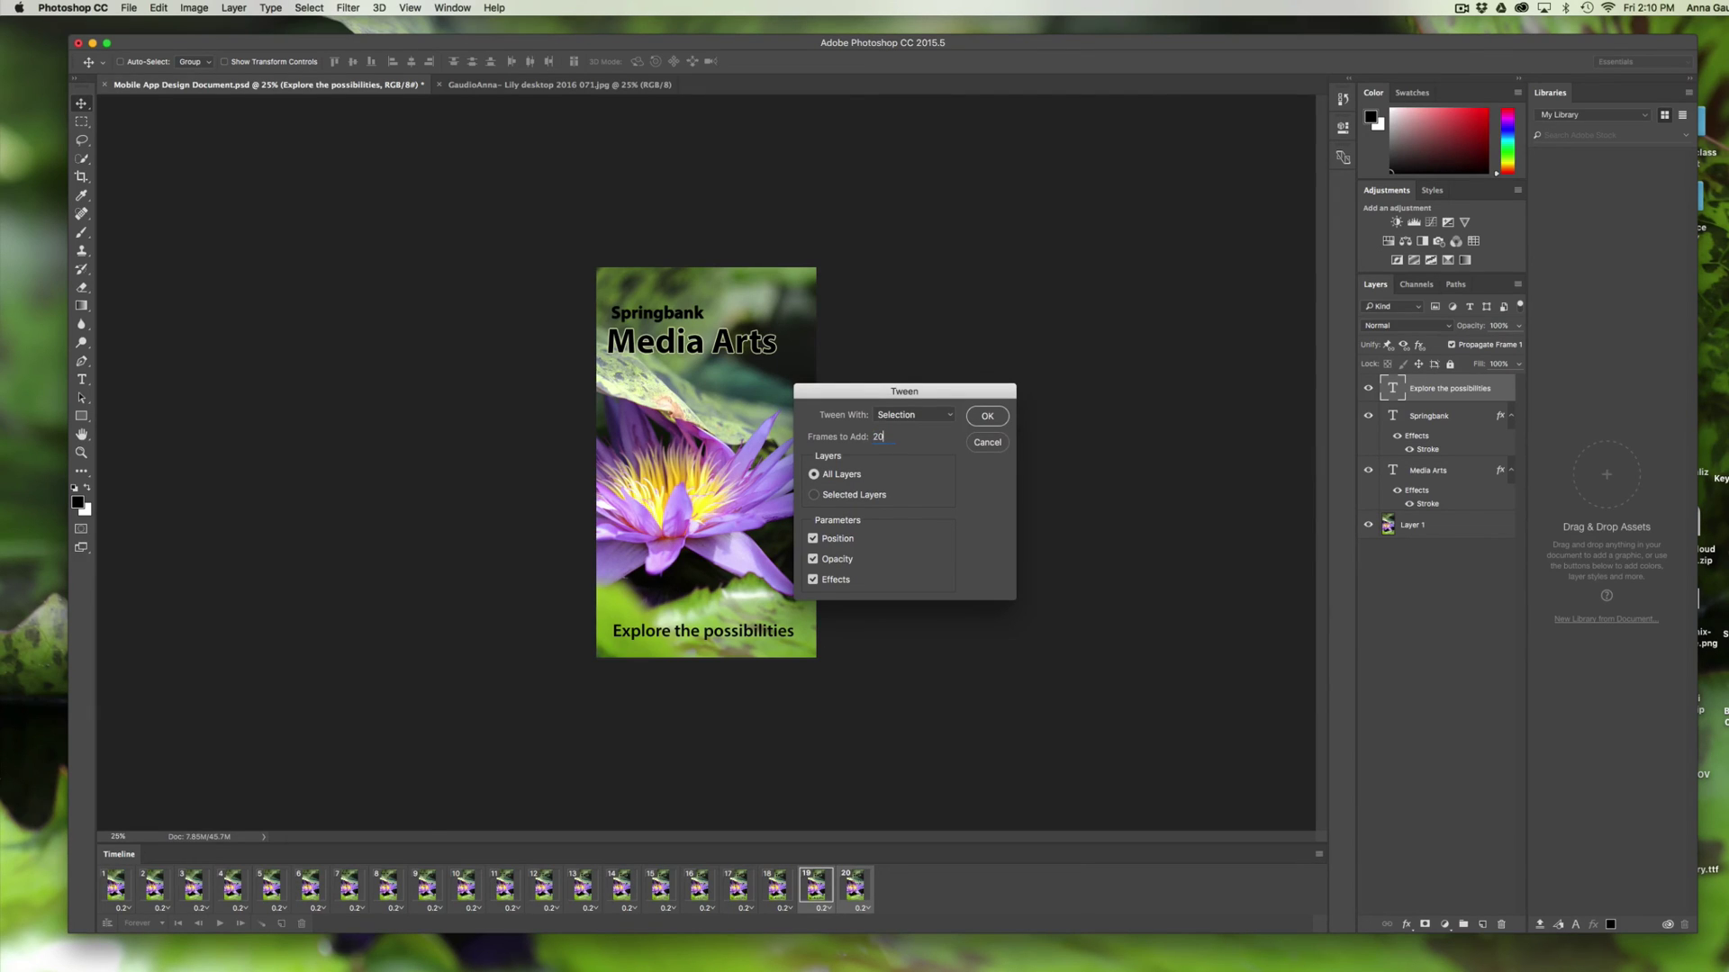
click(986, 418)
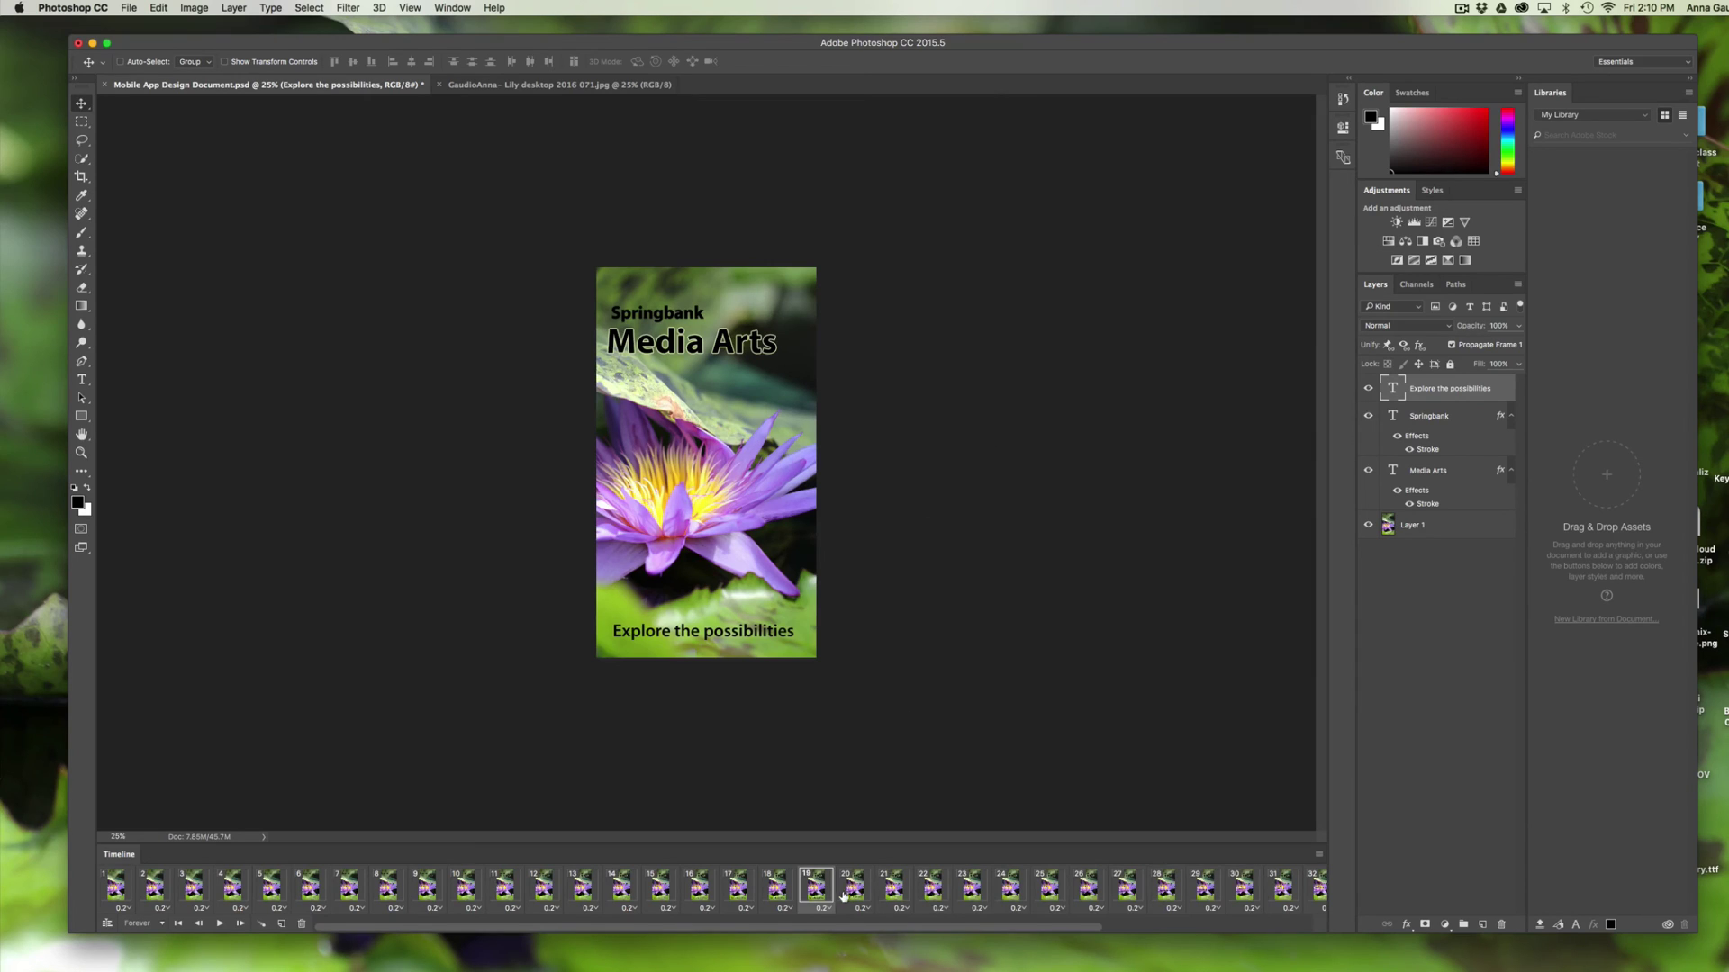
click(219, 923)
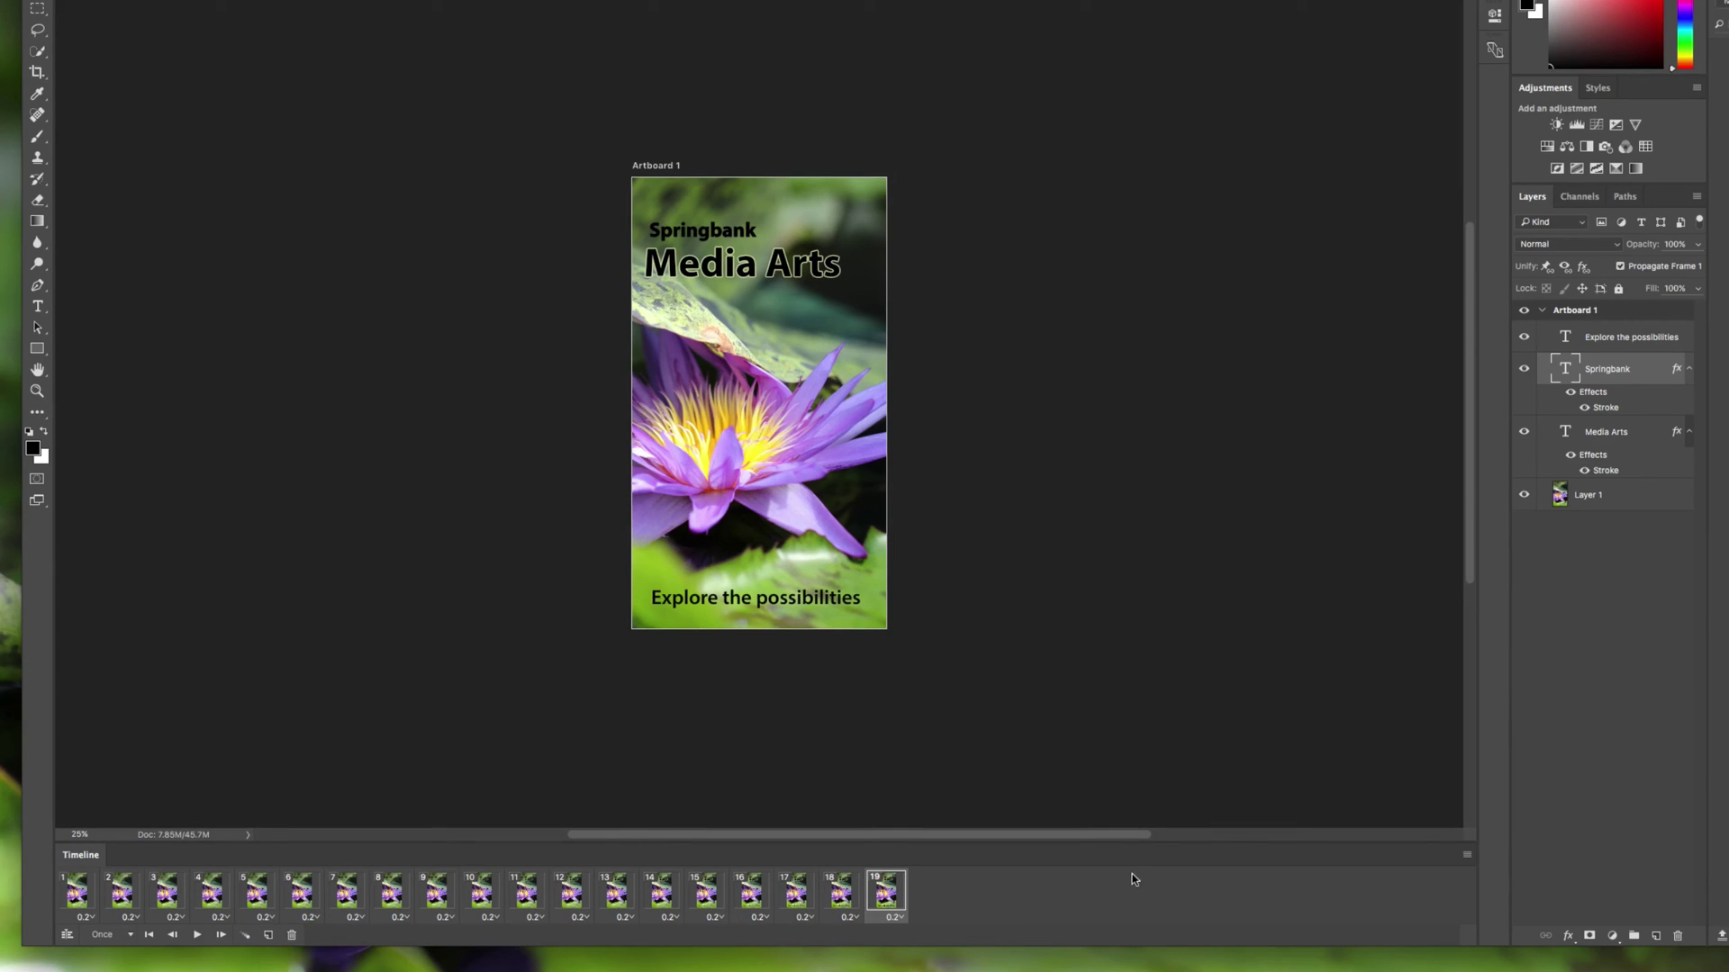
Set the animation's looping to Forever, then play it and stop playback
click(130, 938)
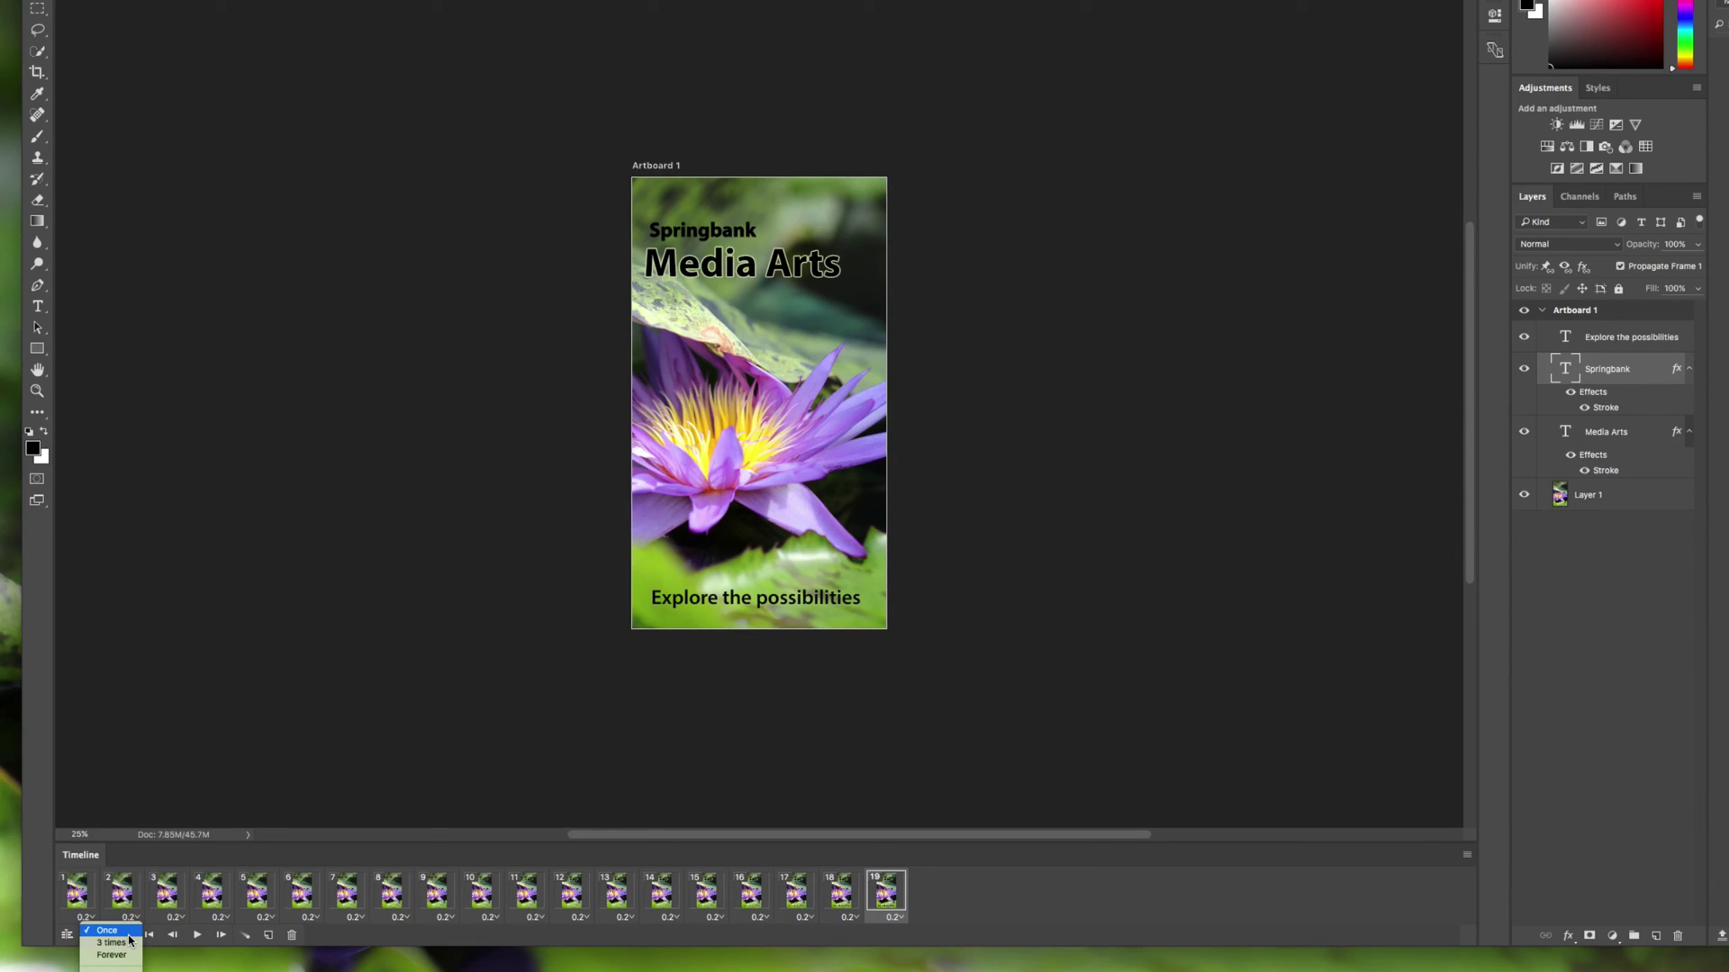
click(127, 955)
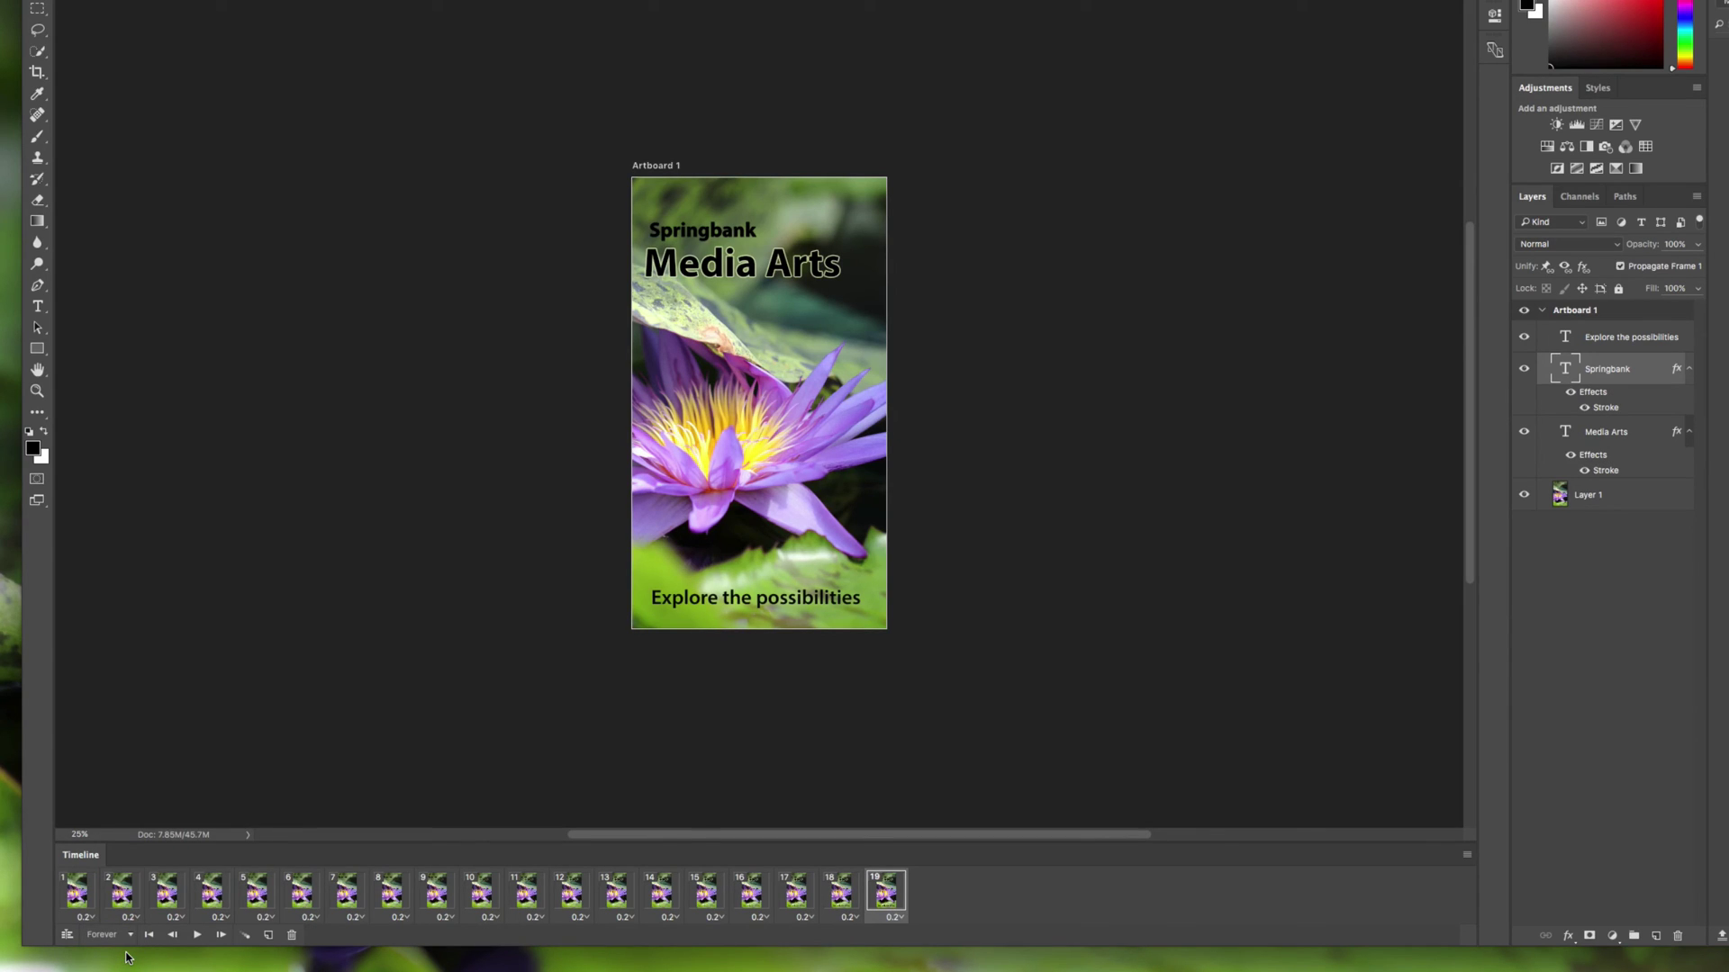
click(197, 936)
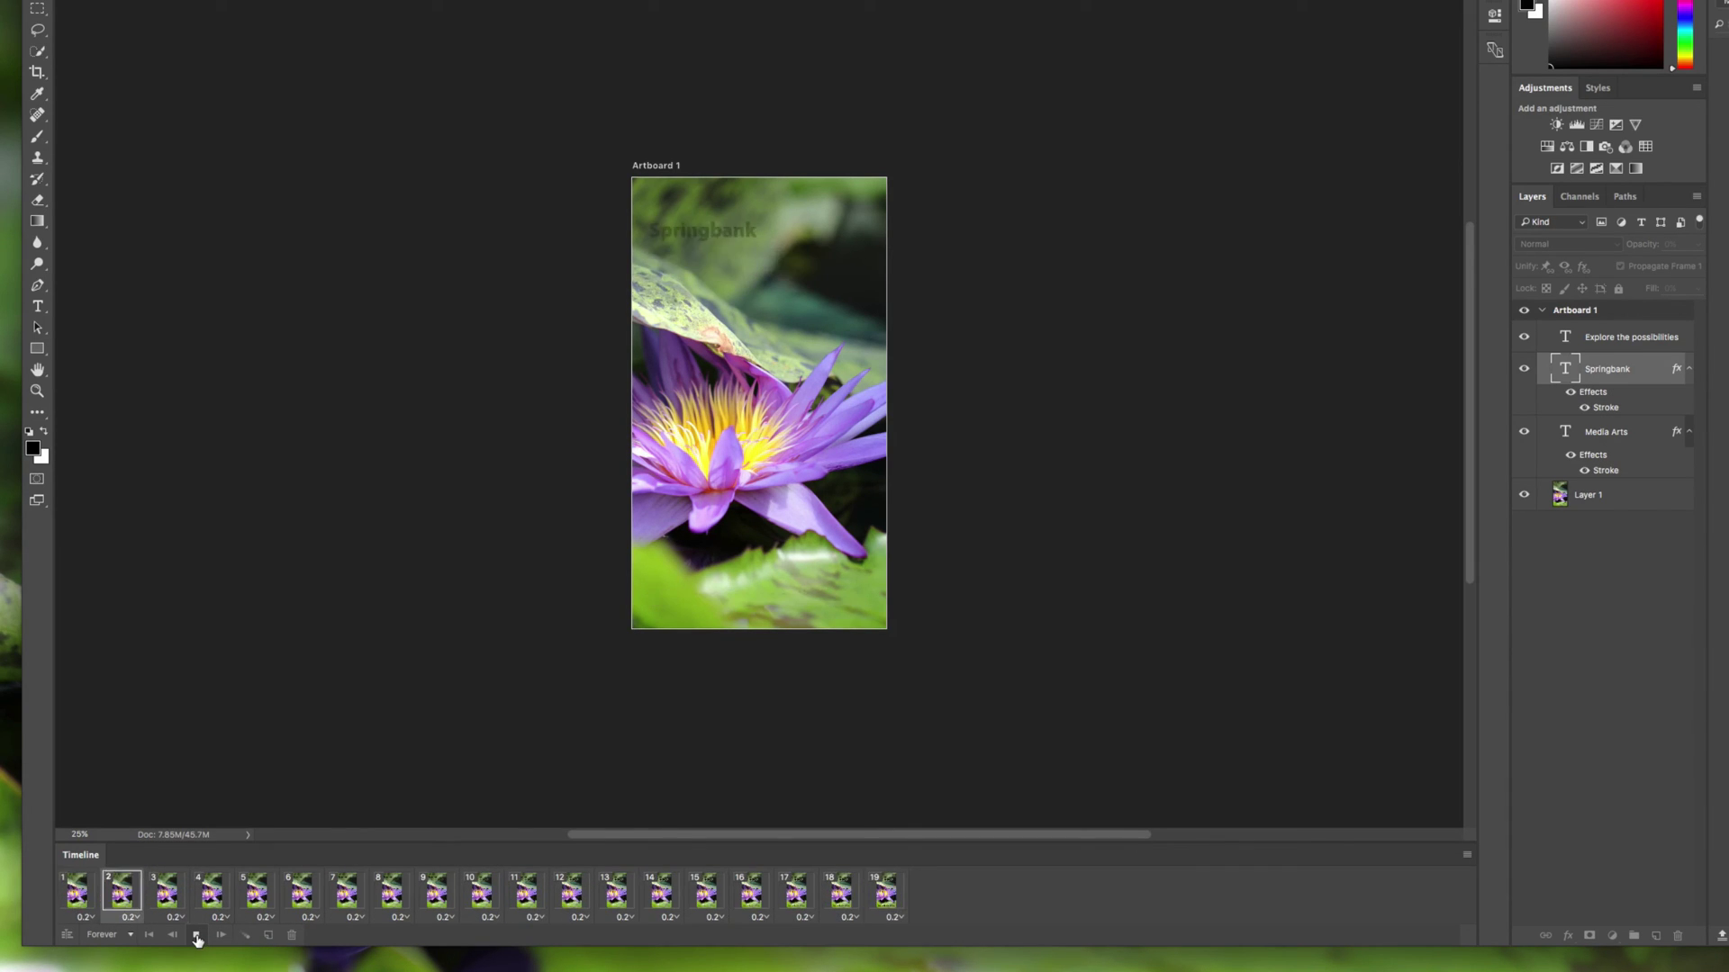
click(197, 939)
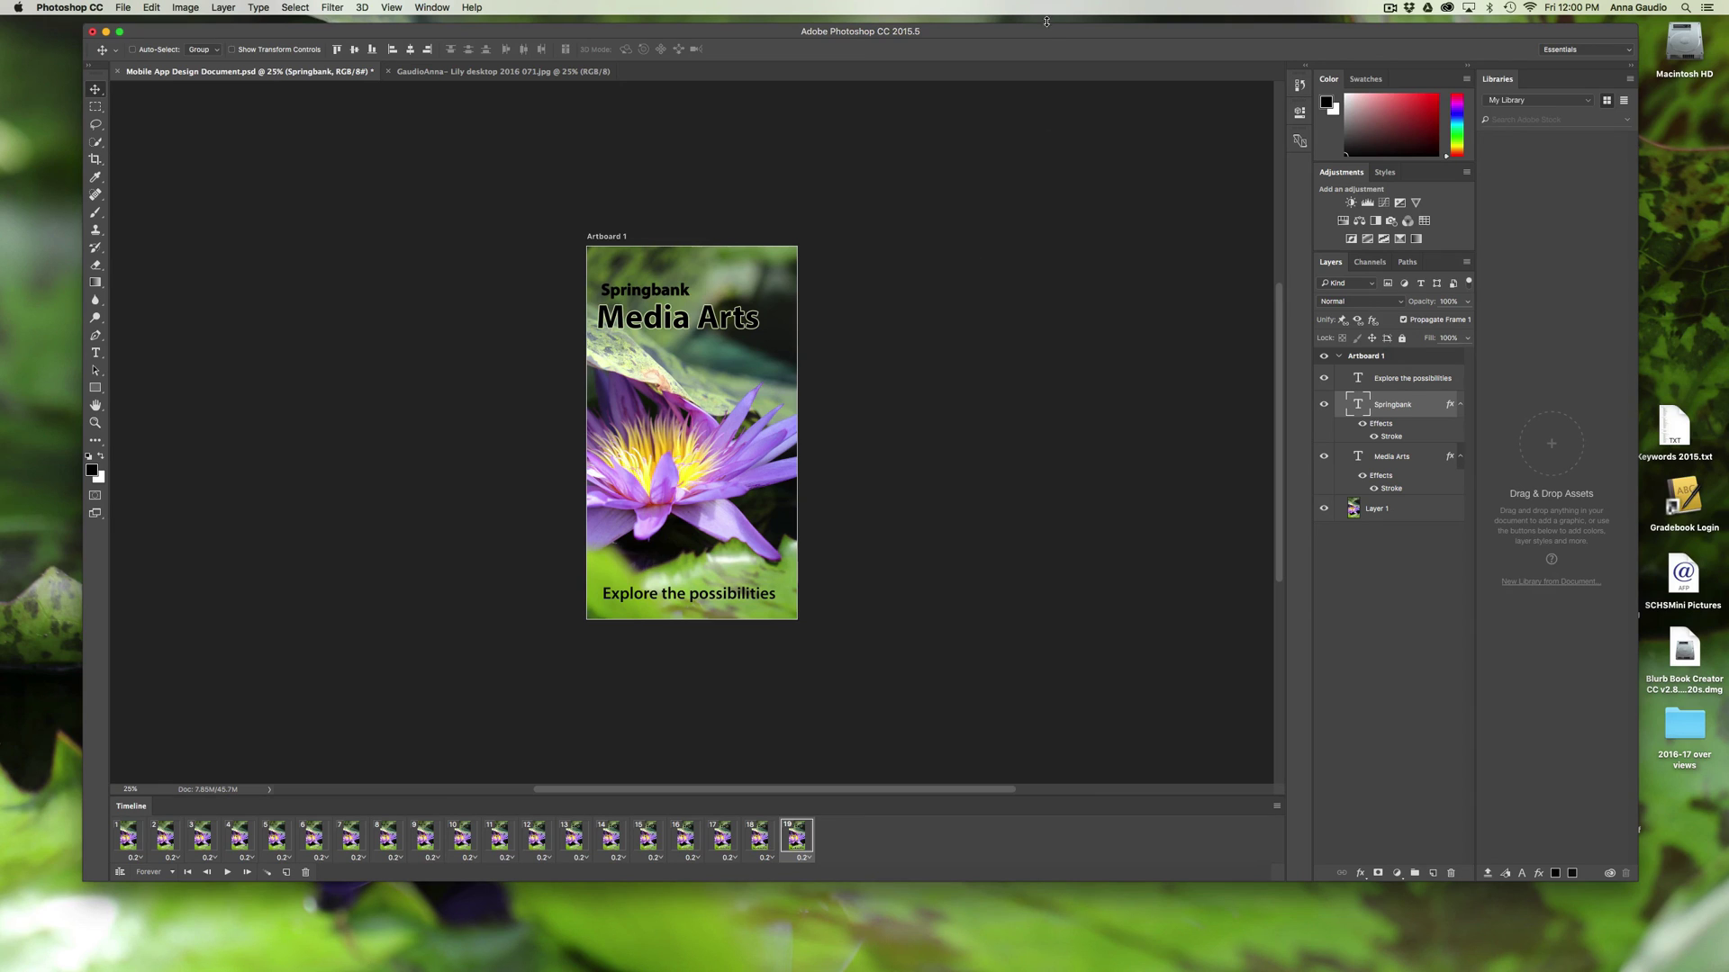
Open the Save for Web export for the animation and choose GIF as the file format
drag(1044, 33, 1000, 52)
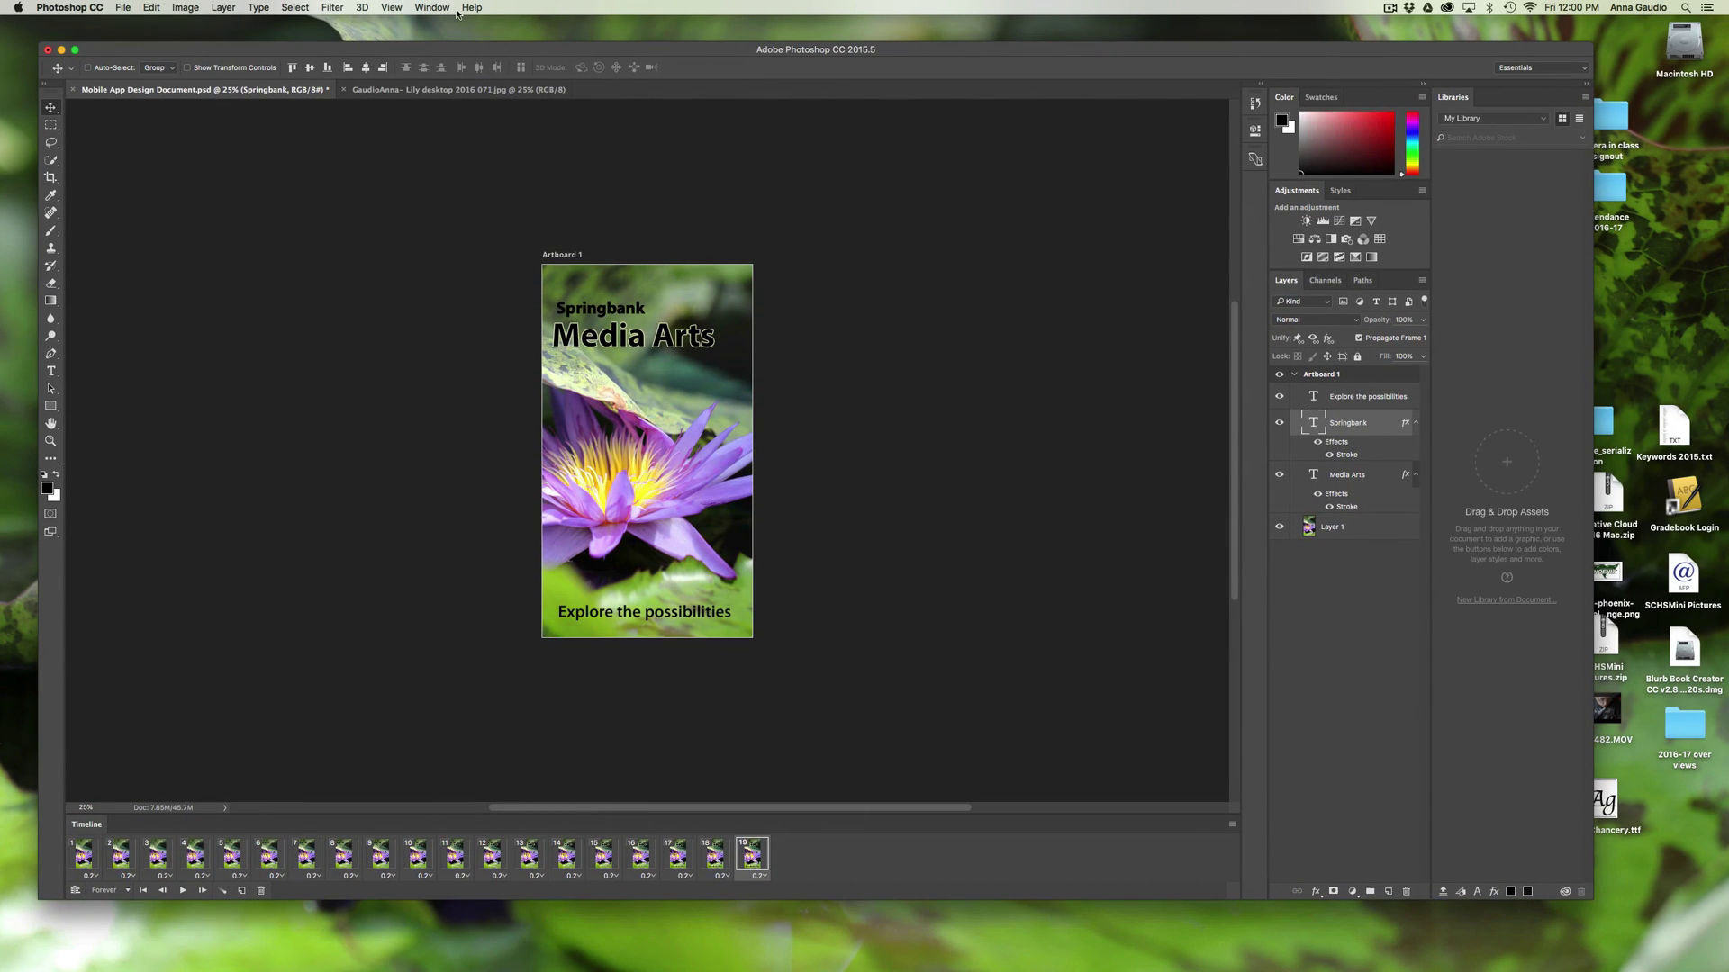
click(124, 9)
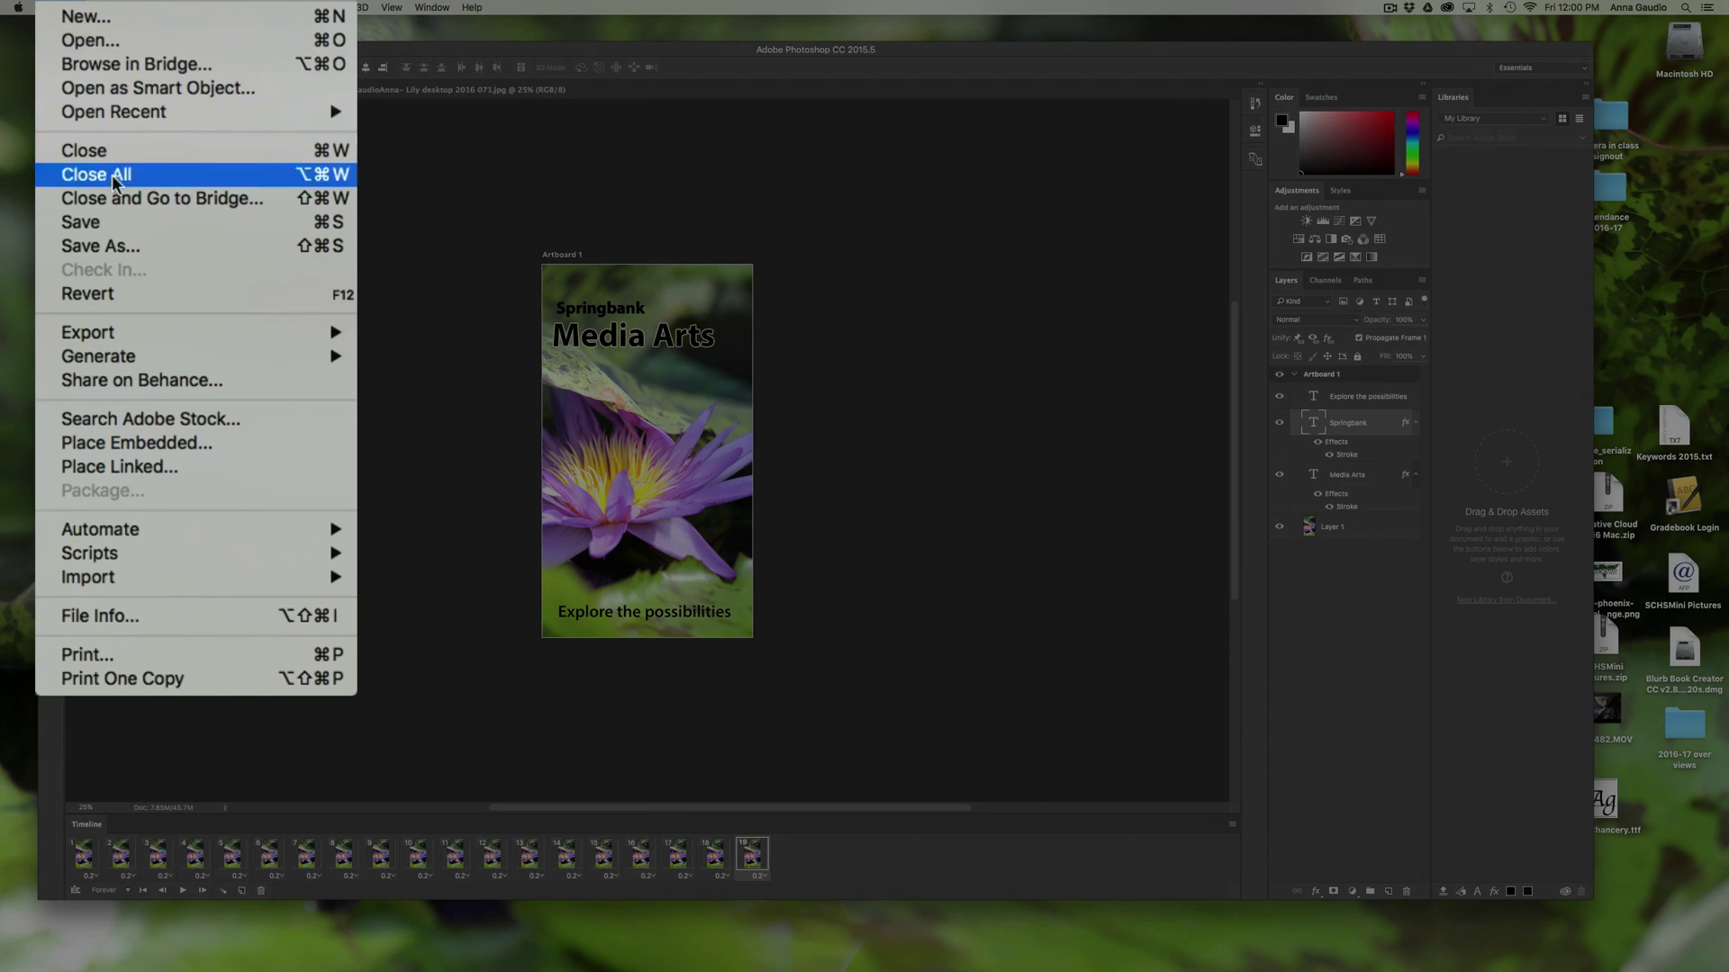
mouse_move(160, 197)
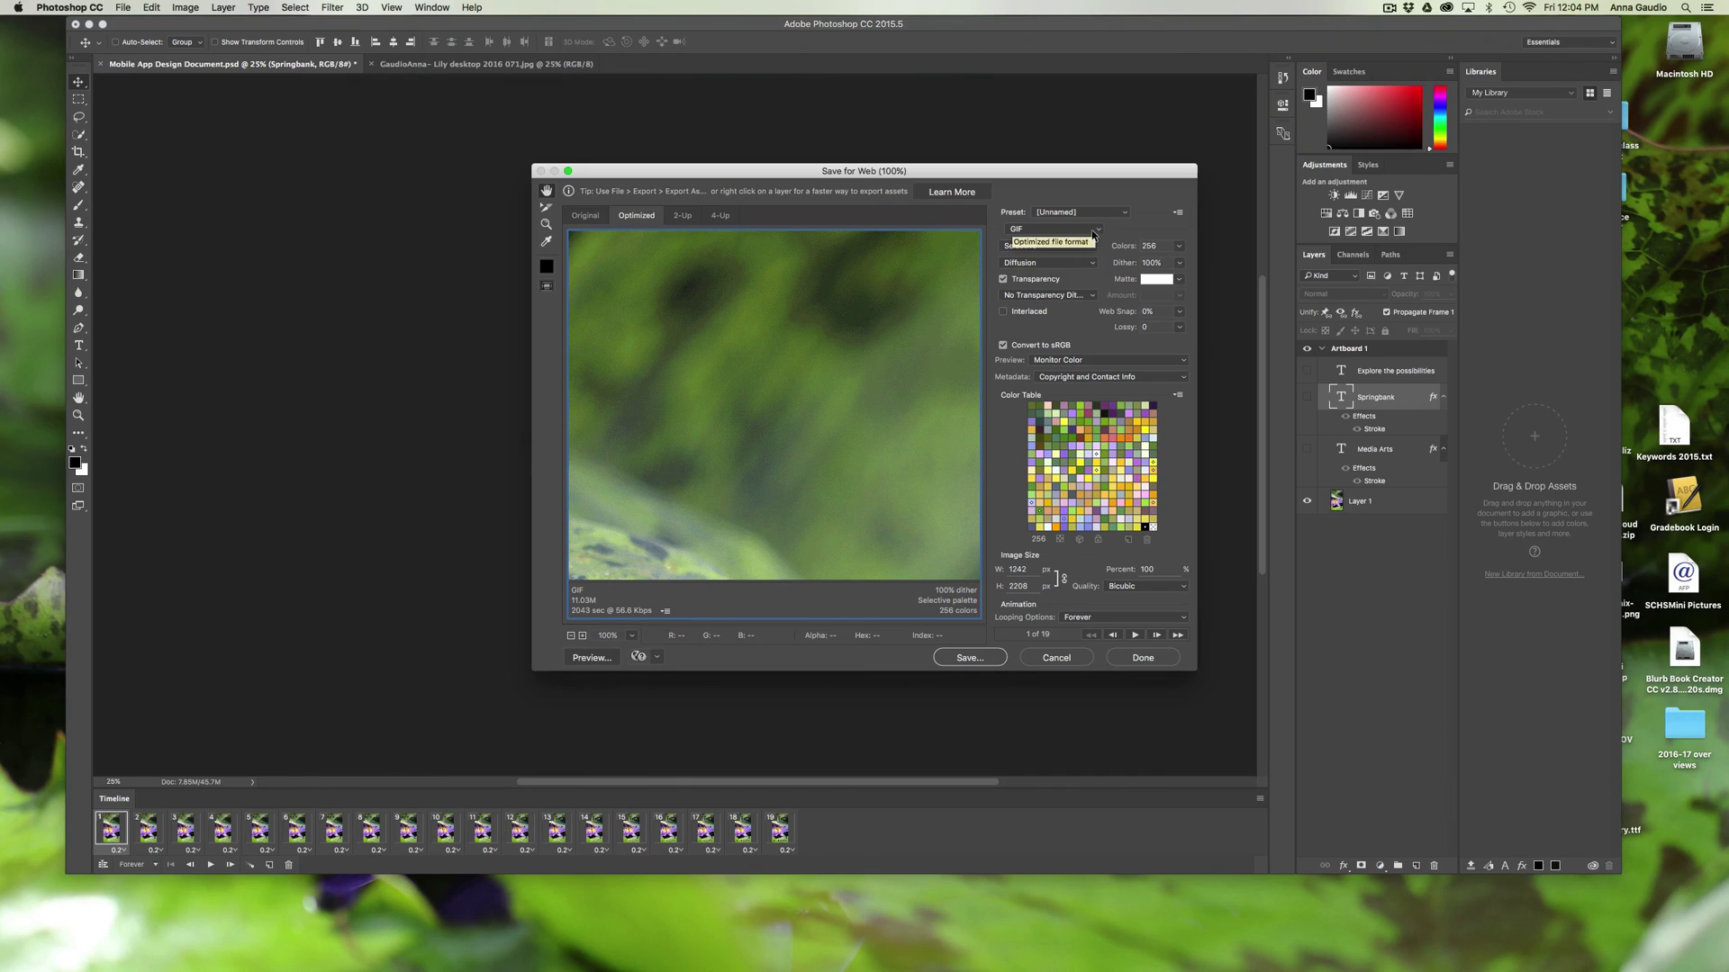
click(1092, 233)
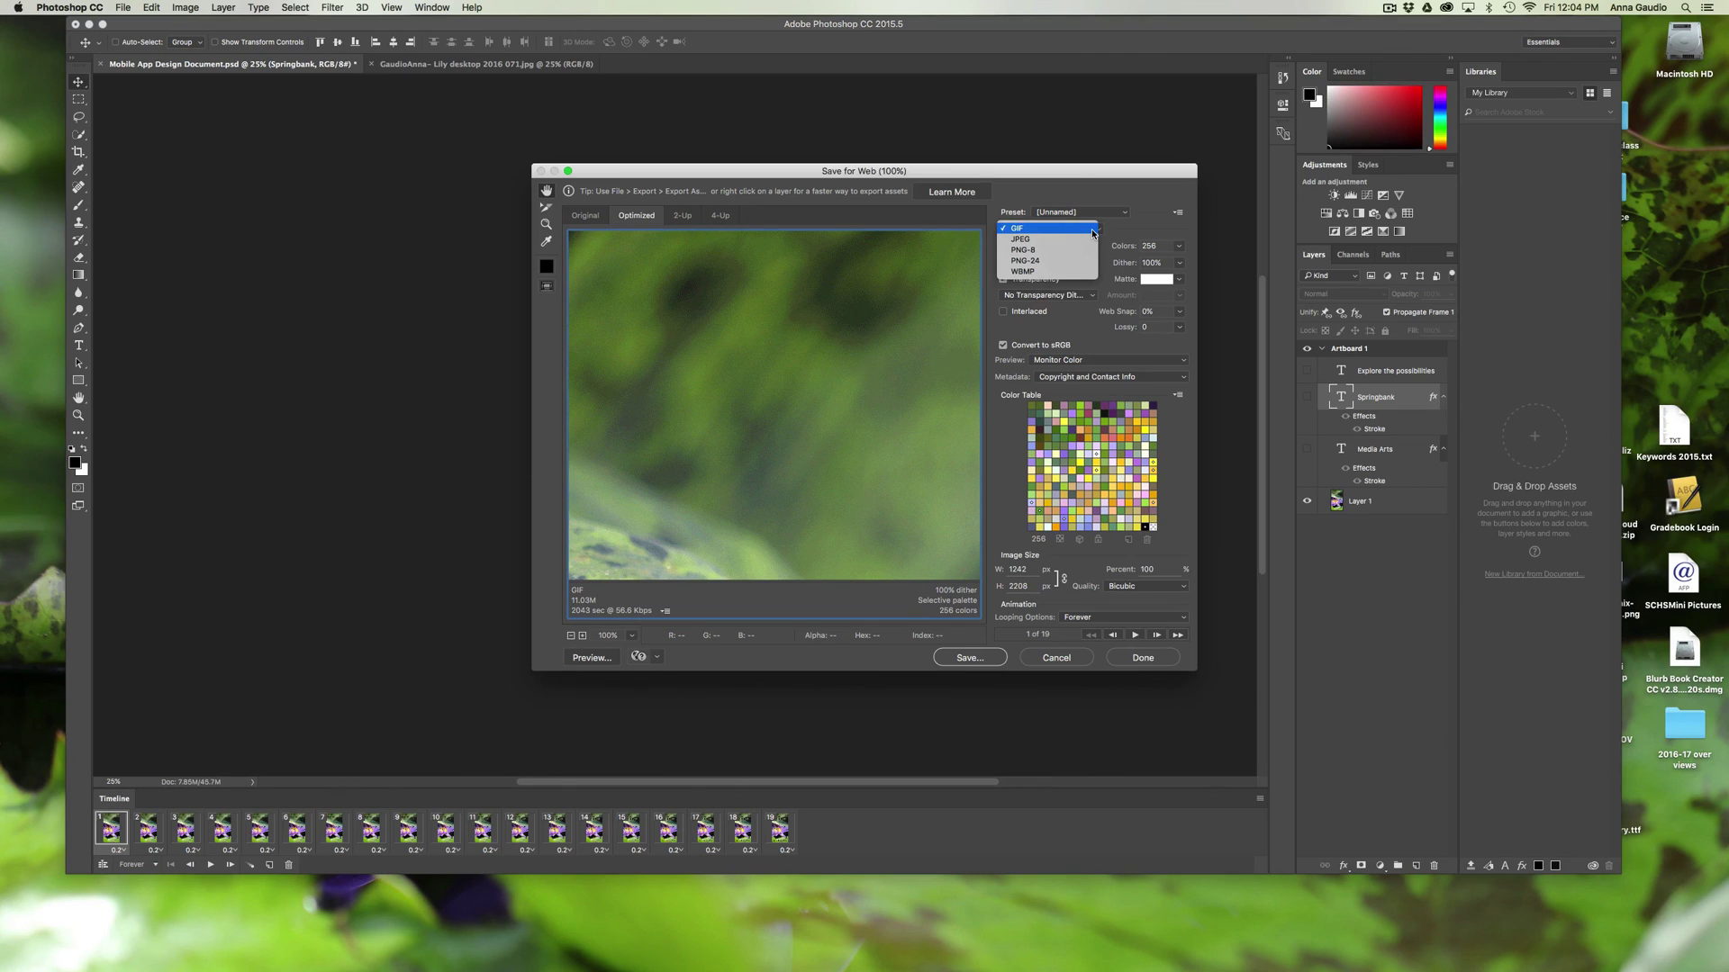
click(1092, 229)
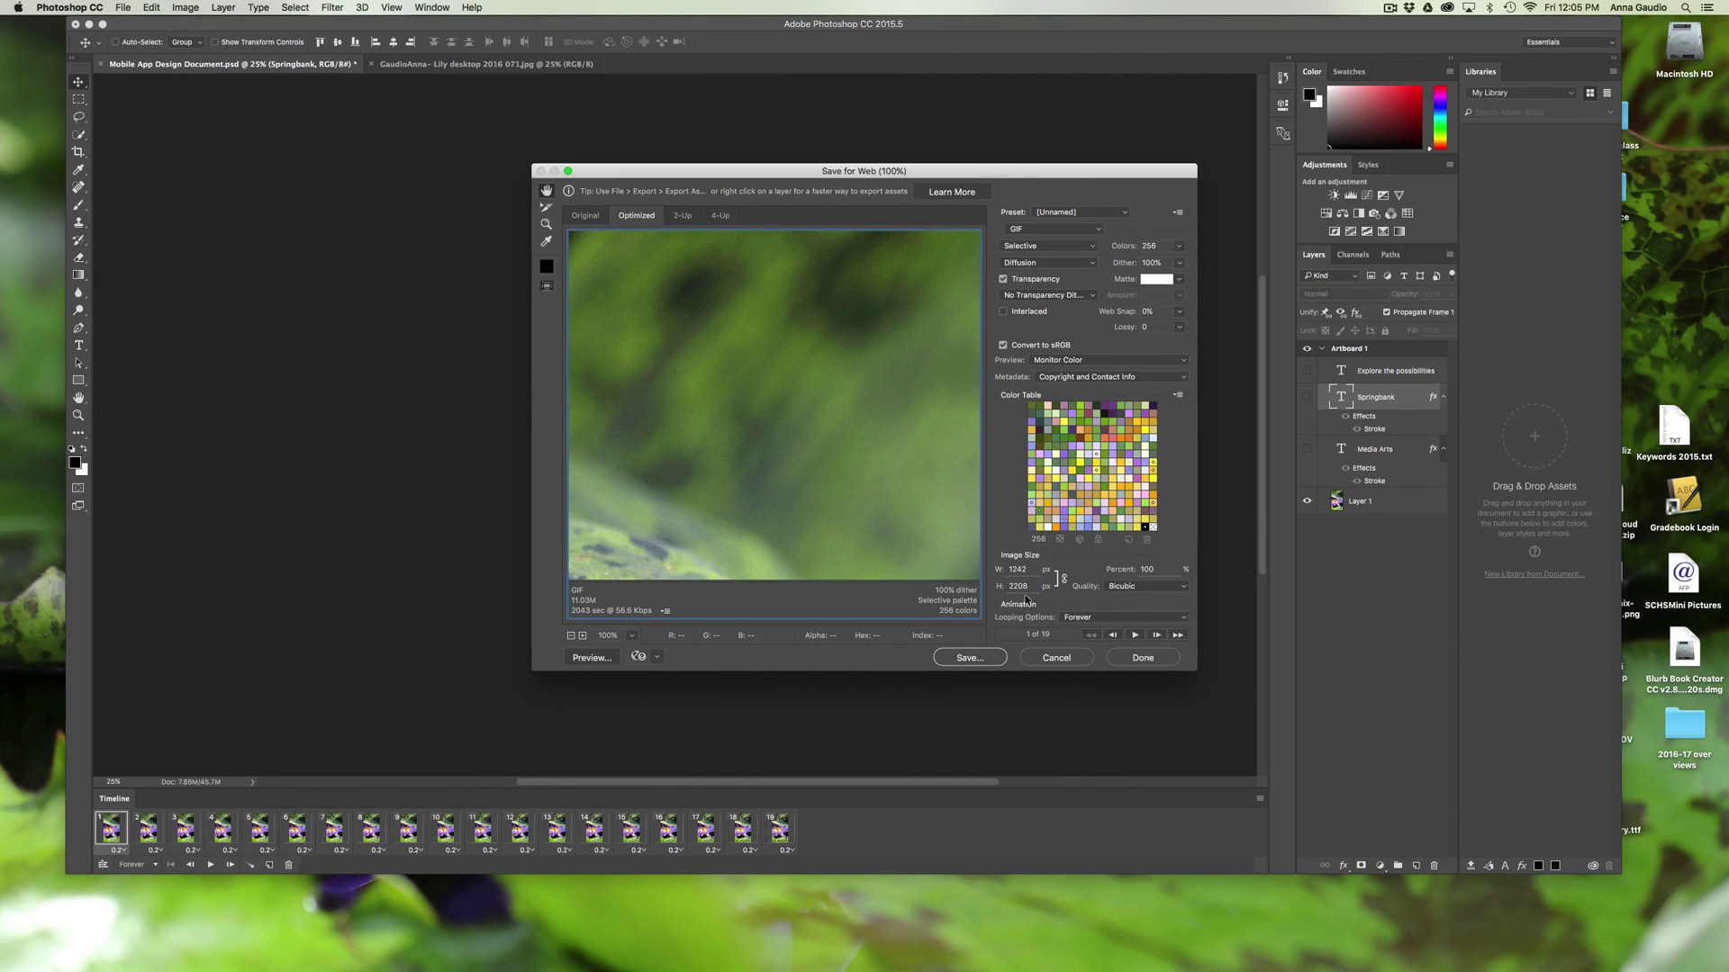
Save the optimized animation as Mobile-App-Design-Document.gif in the design folder inside Documents
click(968, 658)
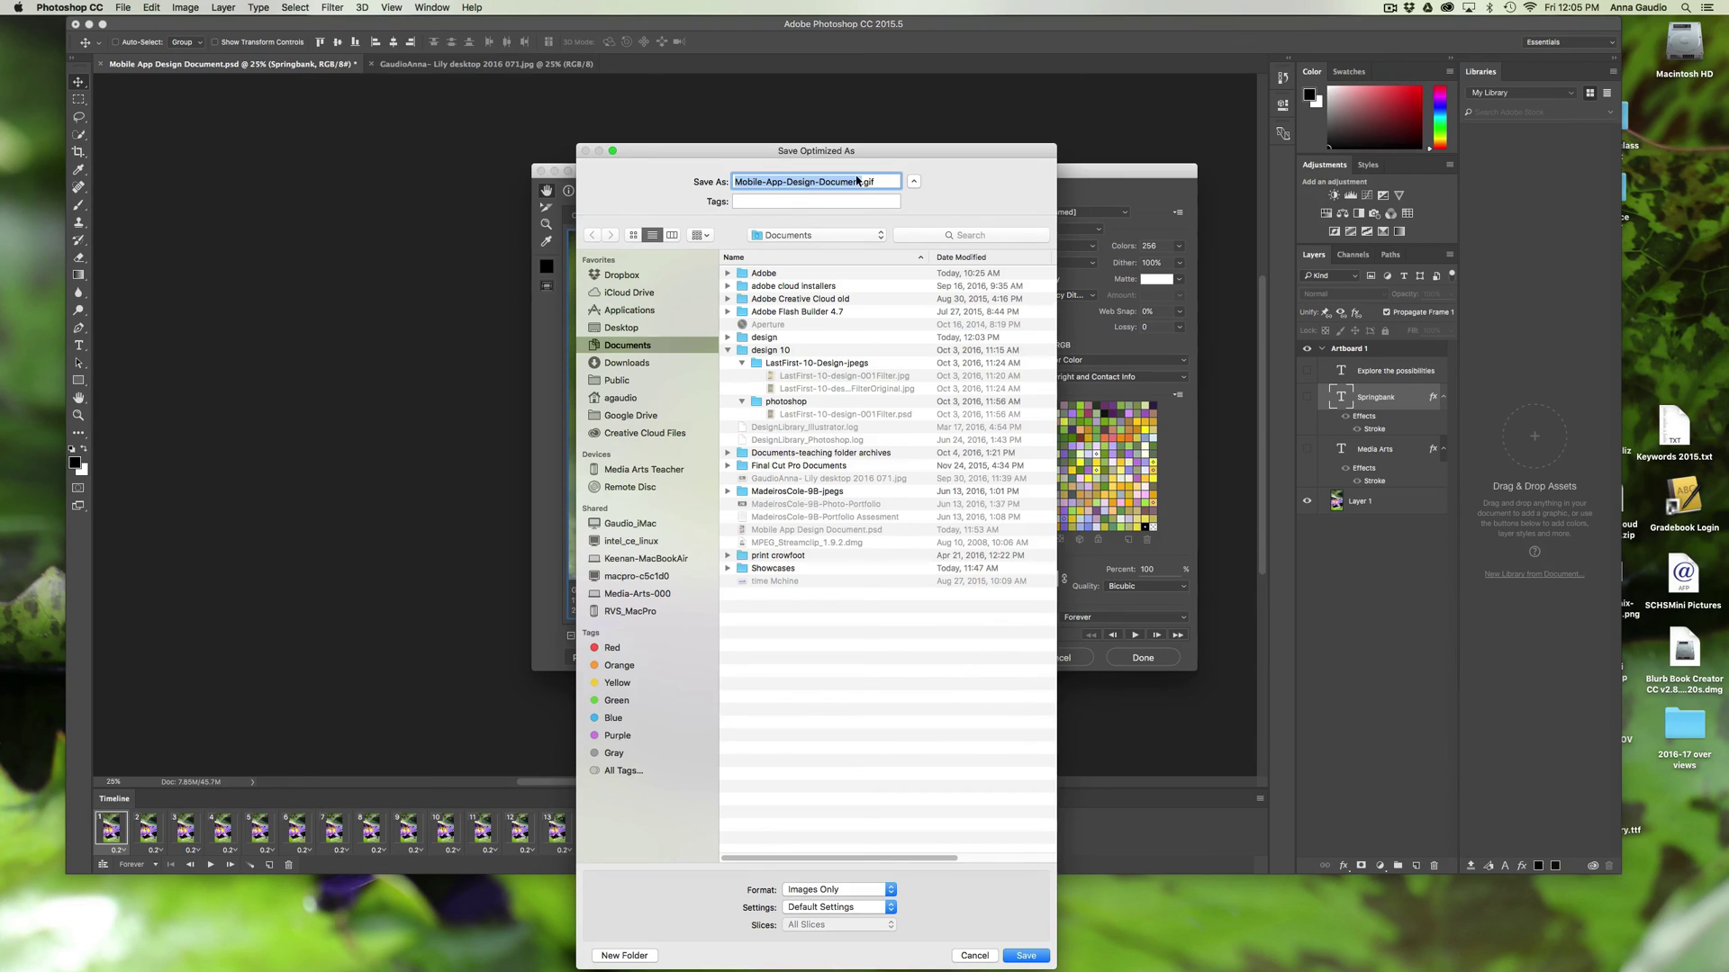
click(728, 350)
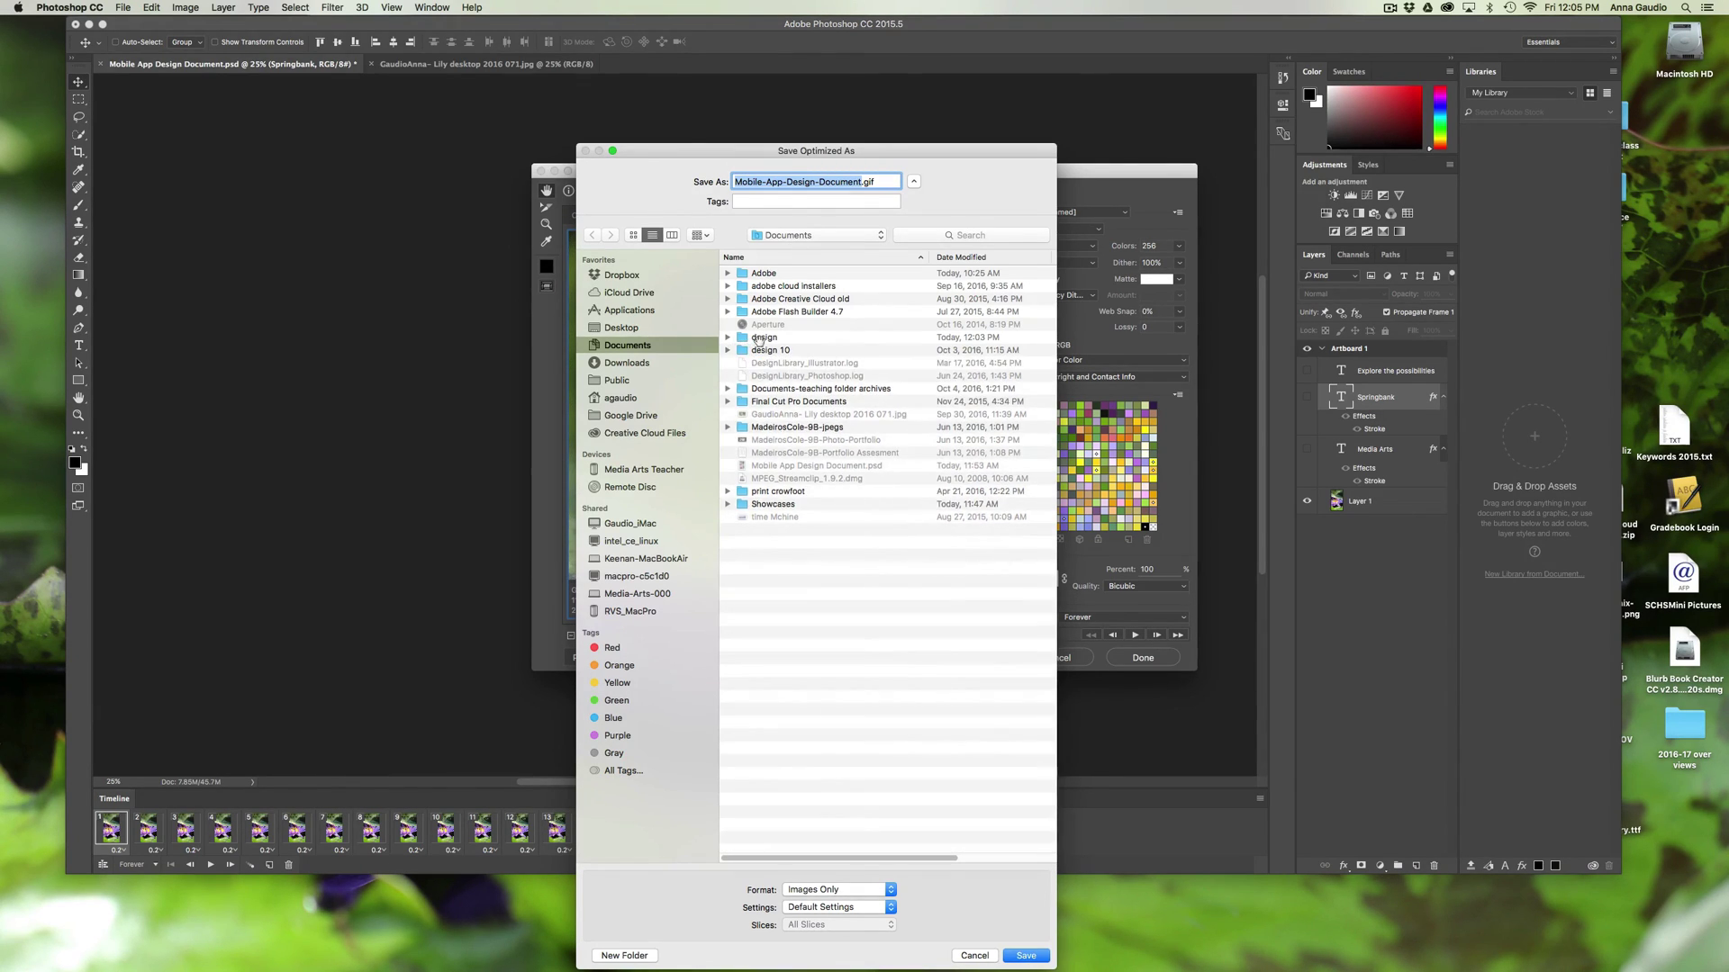
double_click(760, 339)
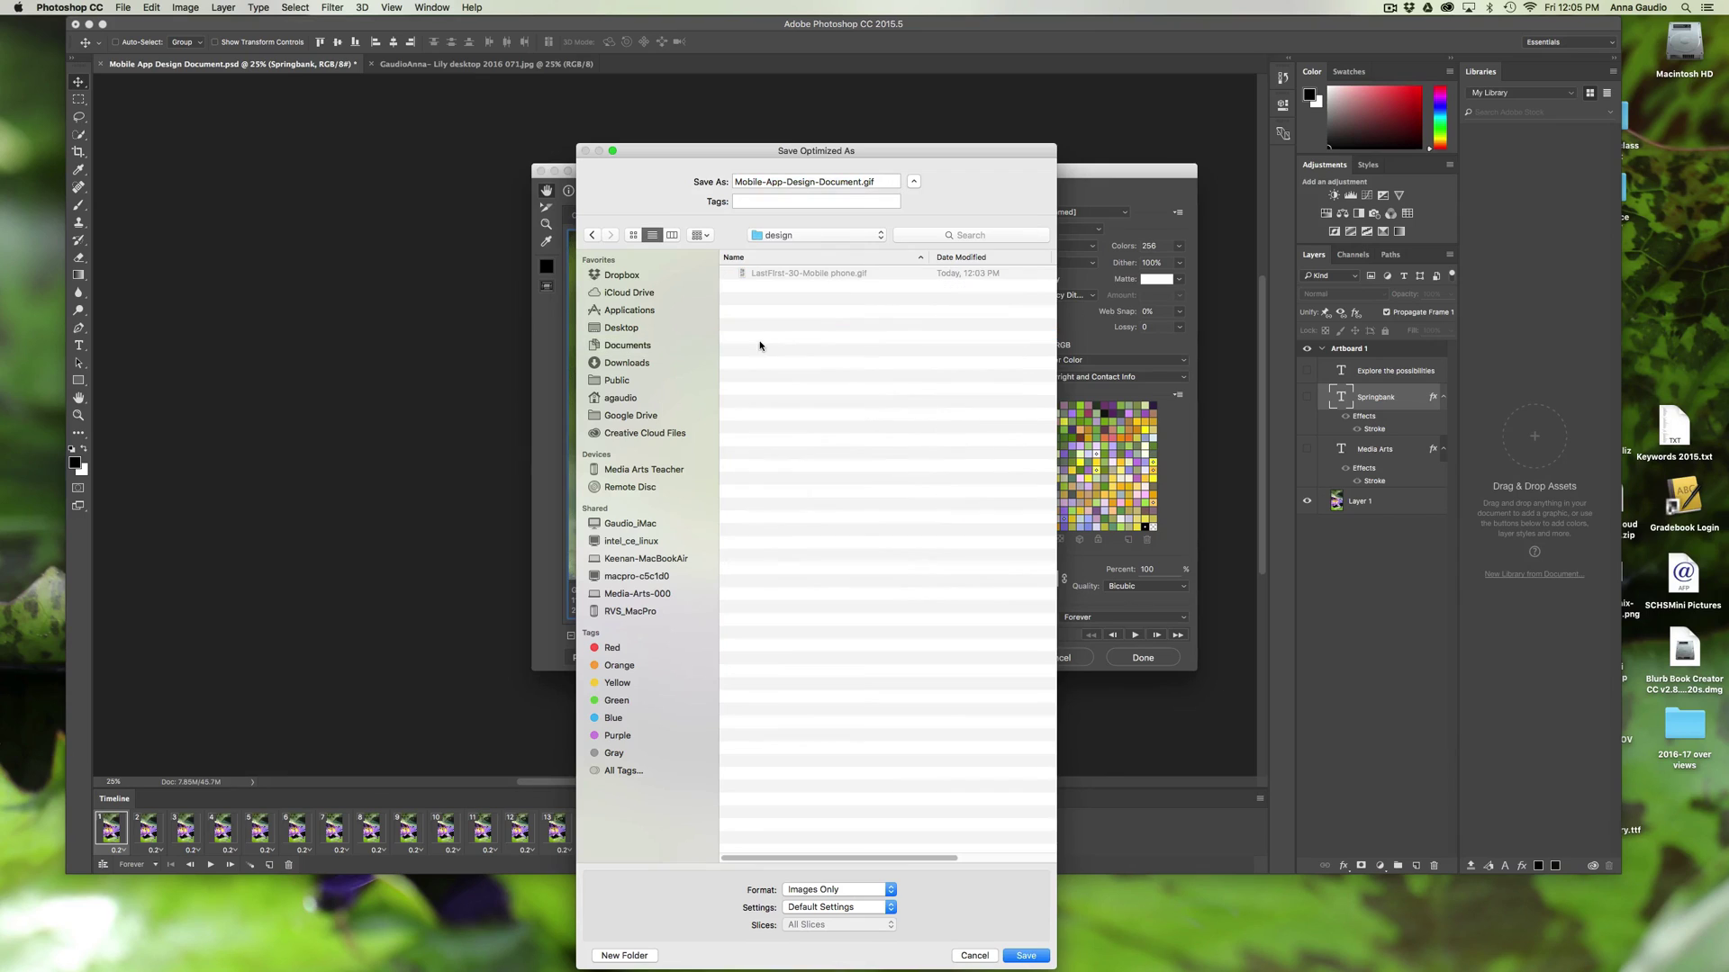
click(1027, 956)
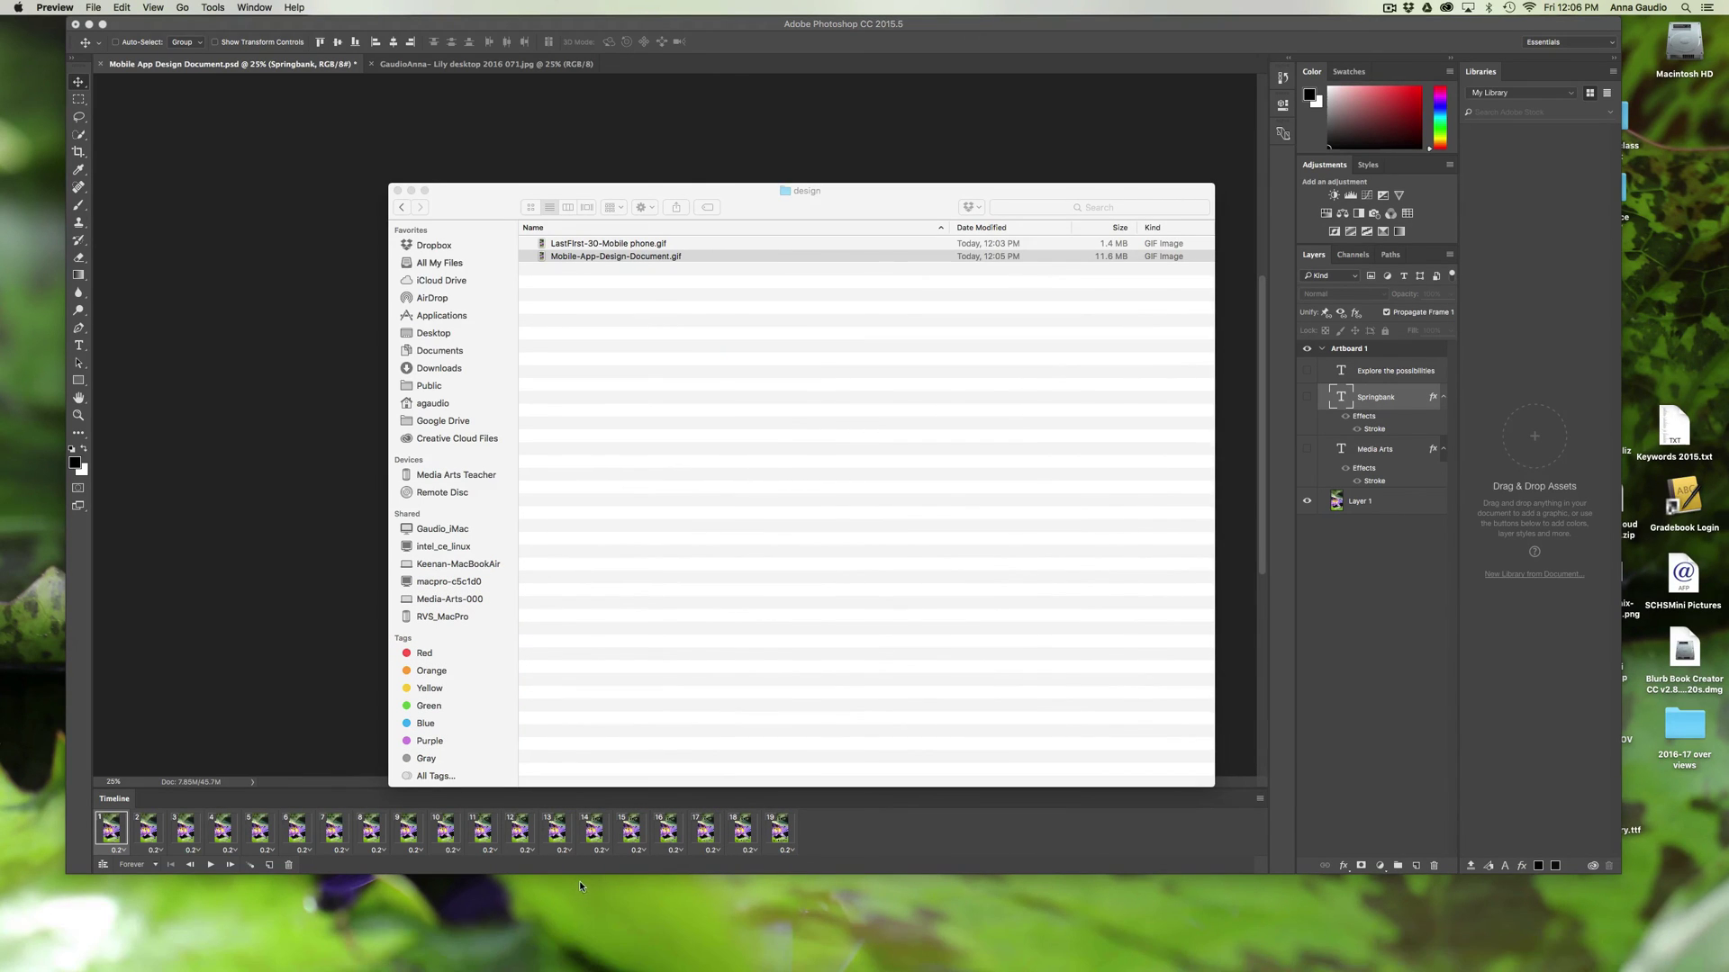
Switch to Safari, open Mobile-App-Design-Document.gif from the design folder in it, and view the animation full screen
mouse_move(586, 959)
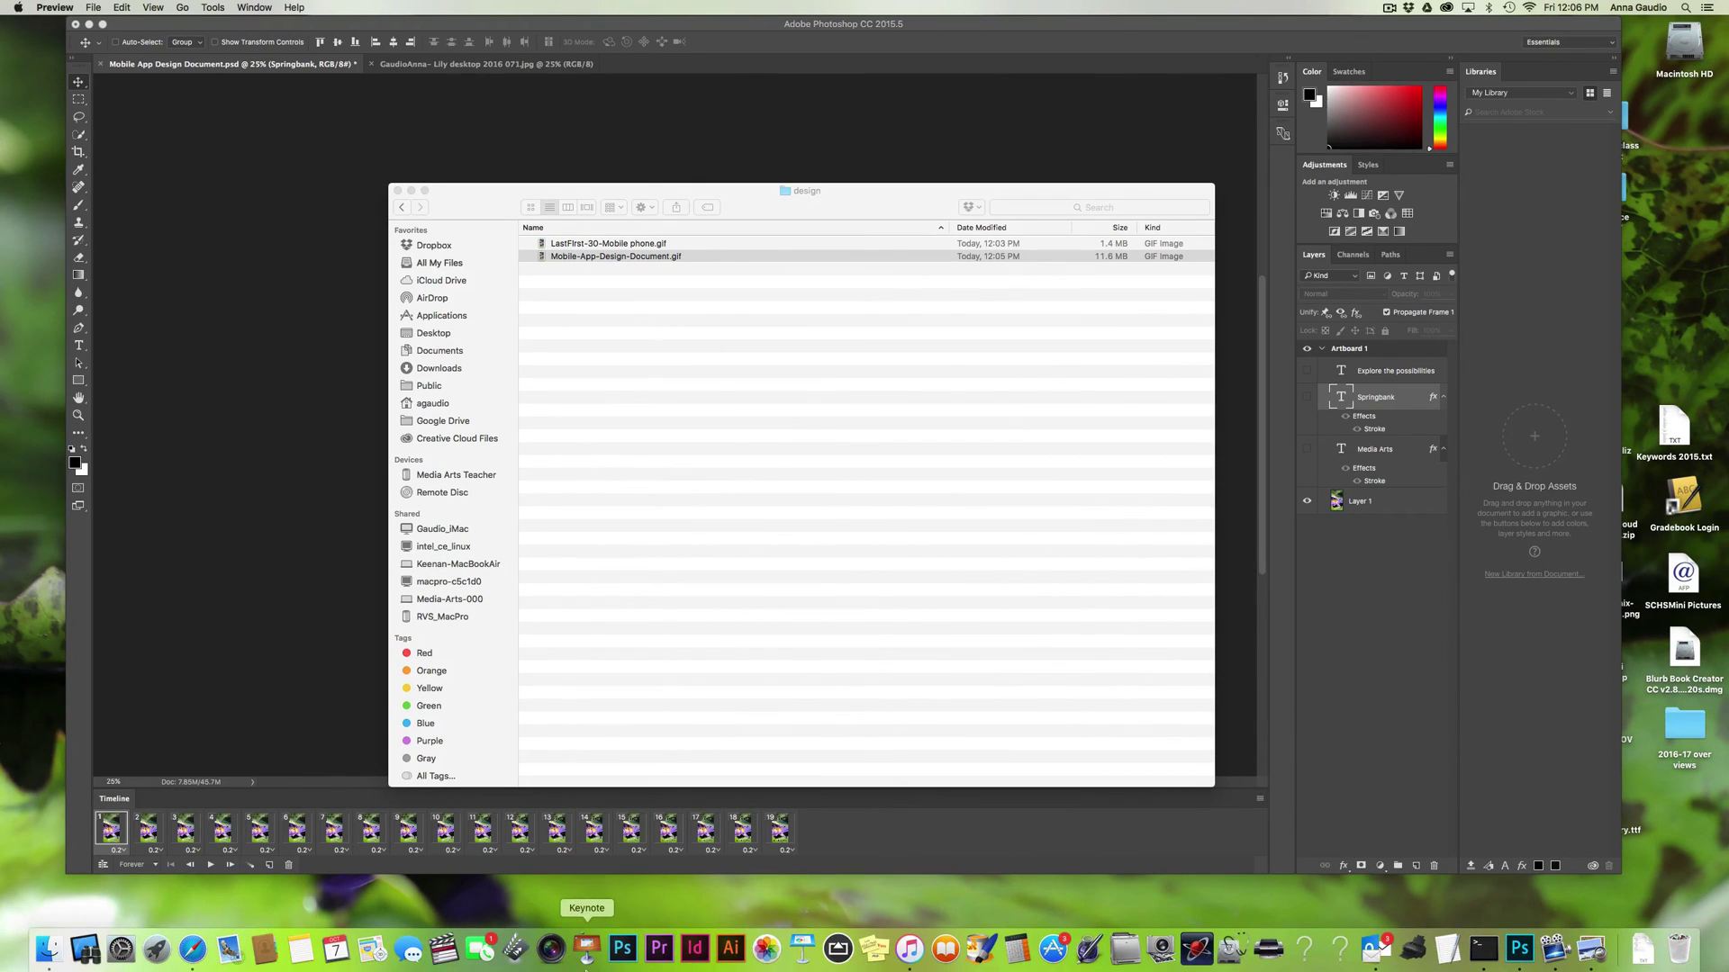
click(192, 949)
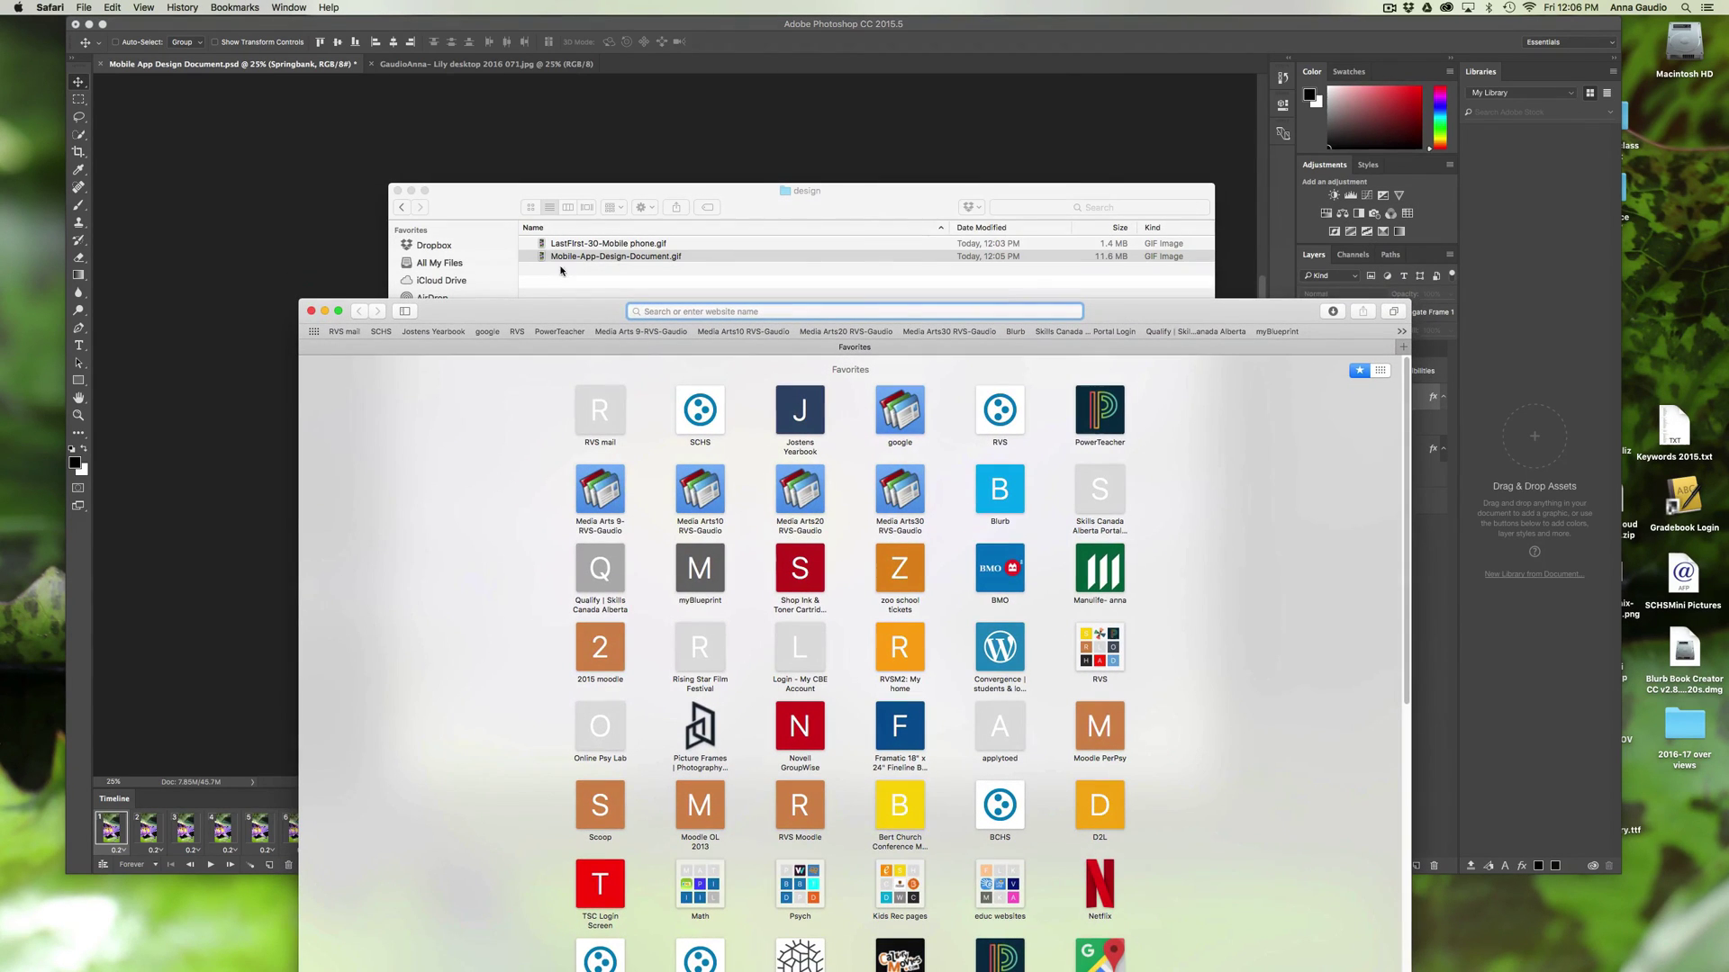
drag(545, 259, 670, 314)
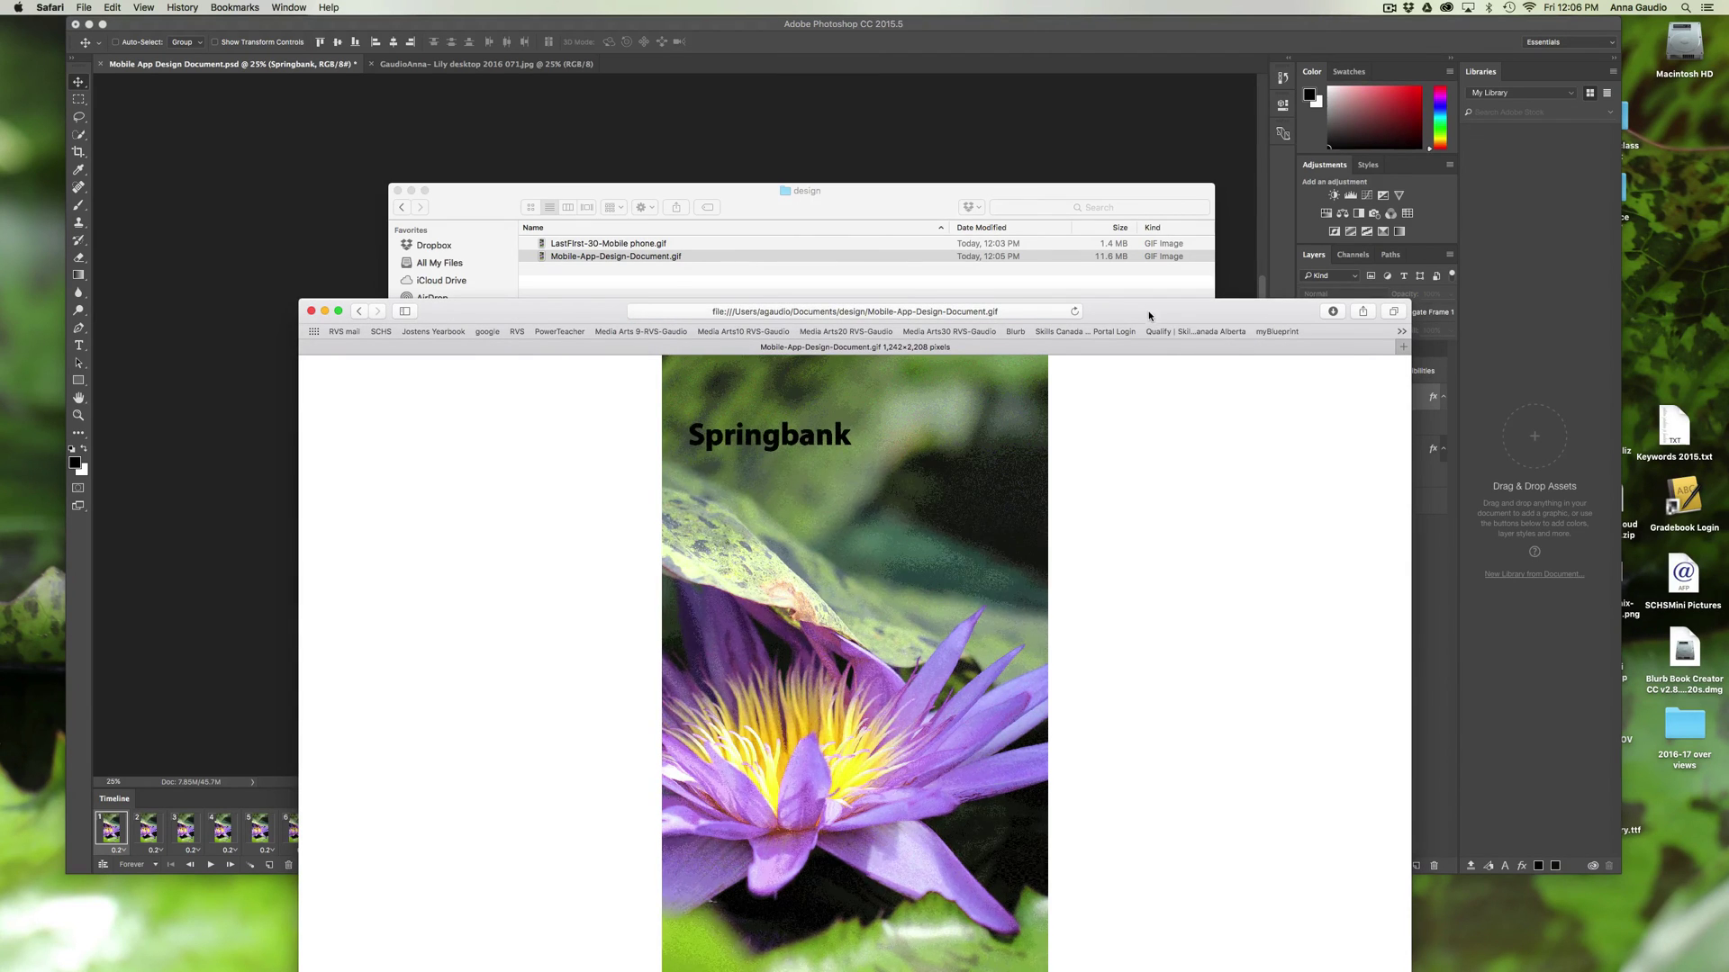
key(ctrl+super+f)
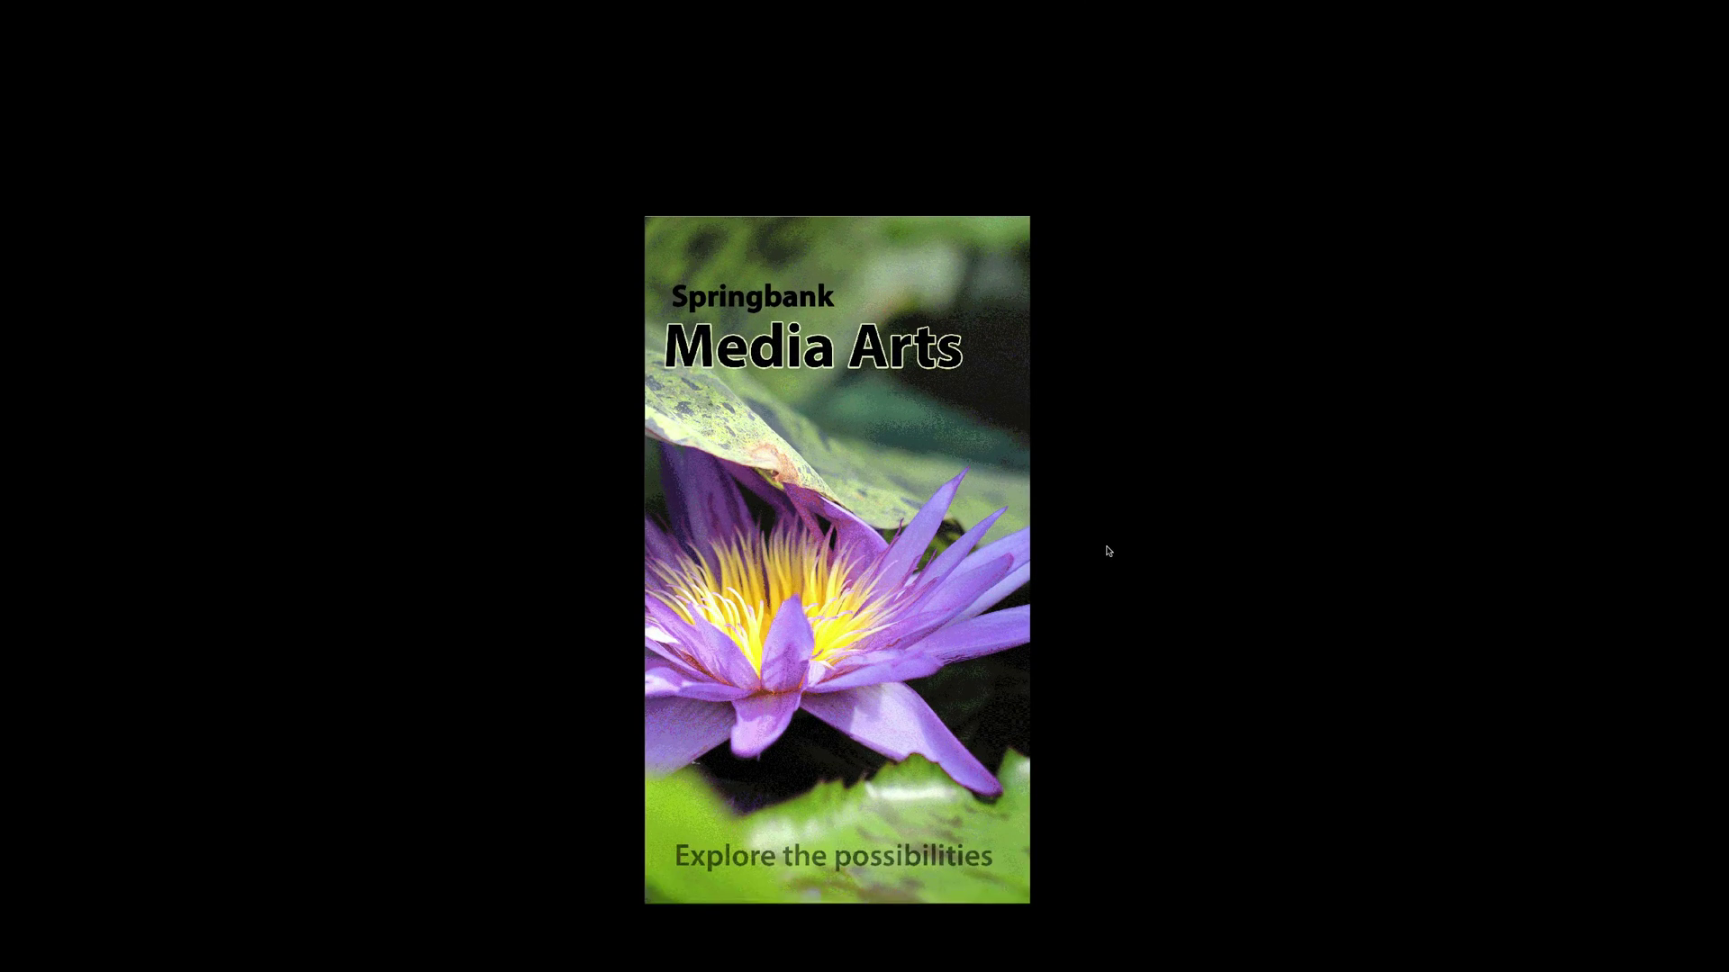